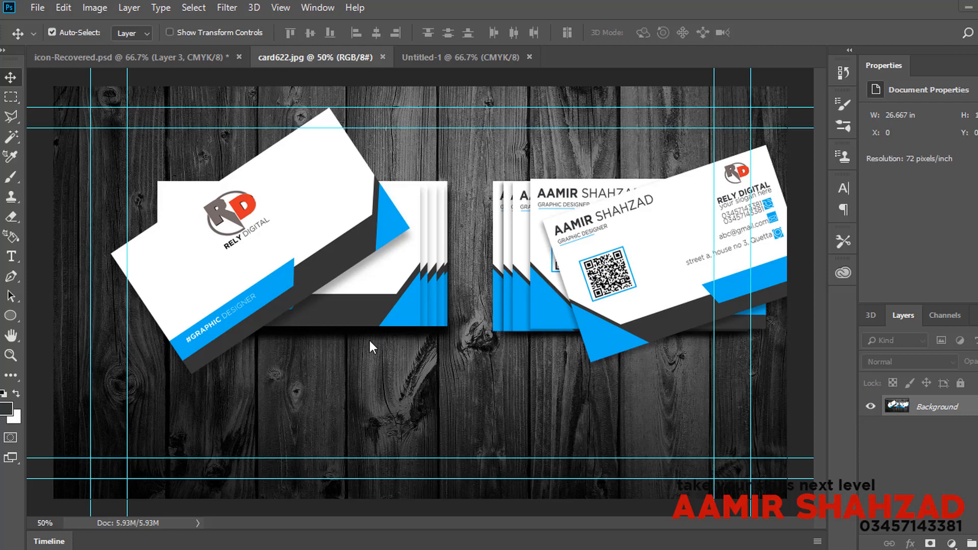
Step: Convert Untitled-1's locked Background into an editable Layer 0, glancing at card622.jpg for reference
{"action": "left_click", "coordinate": [469, 64]}
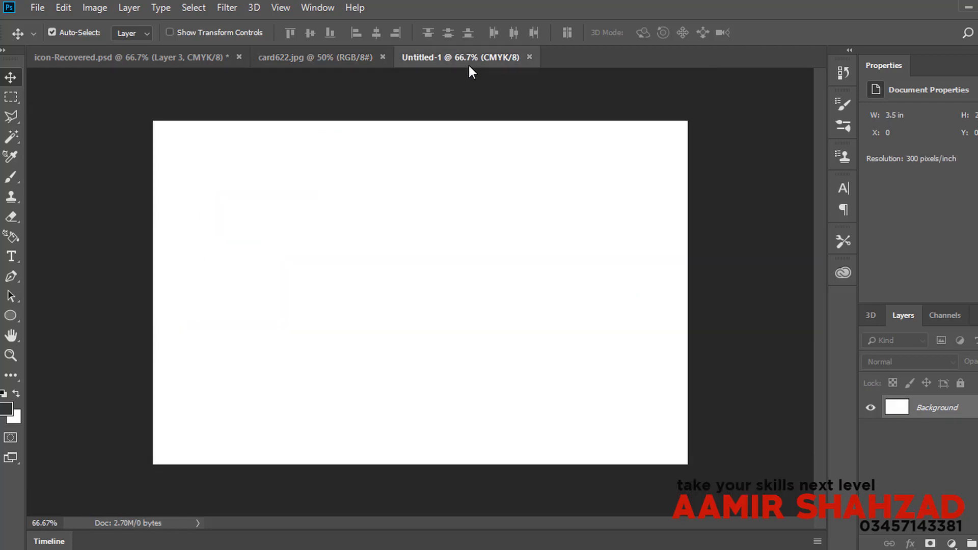
{"action": "double_click", "coordinate": [942, 411]}
{"action": "left_click", "coordinate": [649, 162]}
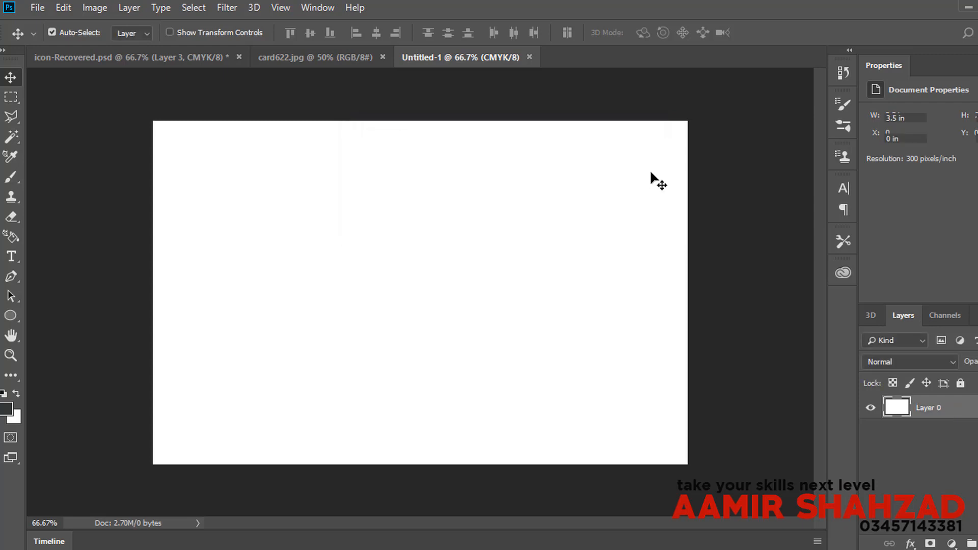
{"action": "left_click", "coordinate": [284, 59]}
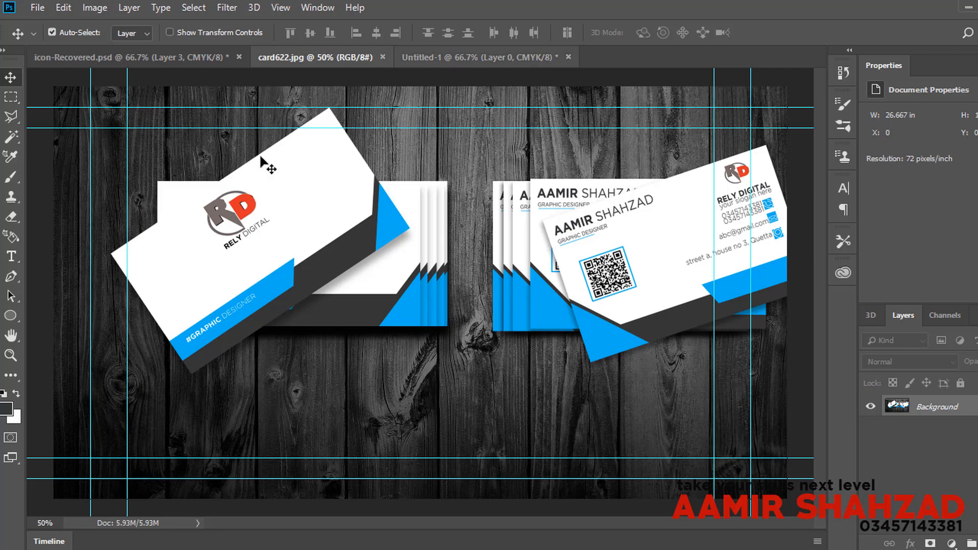
{"action": "left_click", "coordinate": [432, 56]}
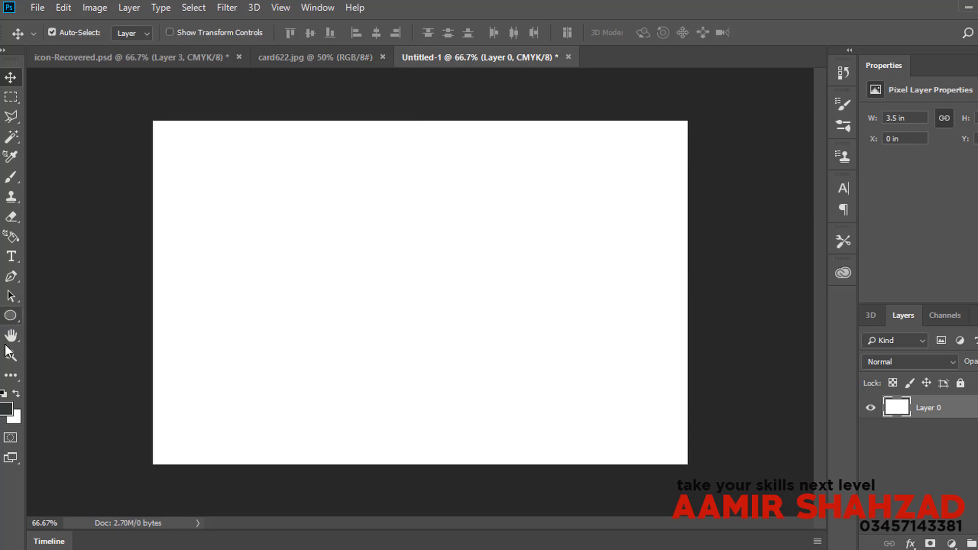
Step: Draw a dark charcoal 1063 × 199 px rectangle band along the card's bottom edge
{"action": "left_click_drag", "start_coordinate": [11, 320], "coordinate": [48, 318]}
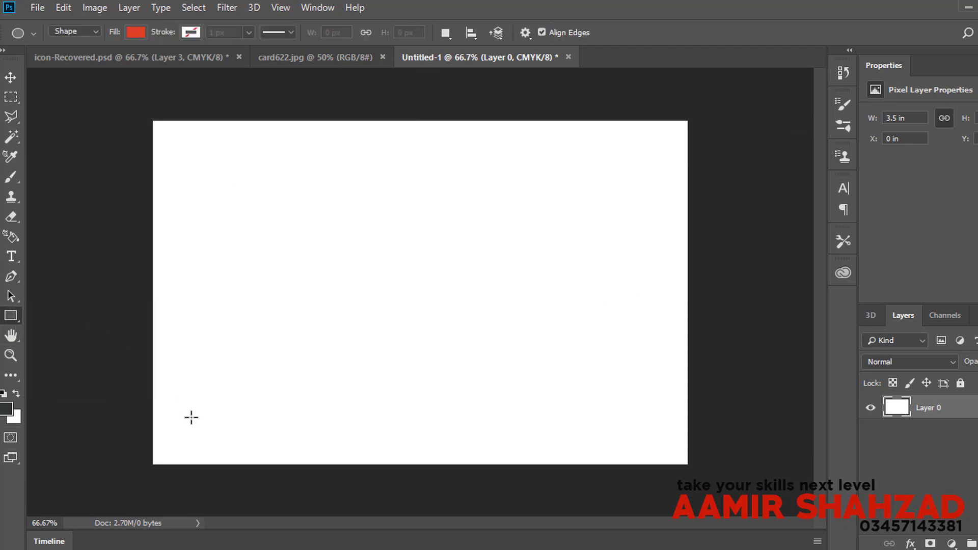
{"action": "left_click_drag", "start_coordinate": [154, 383], "coordinate": [694, 483]}
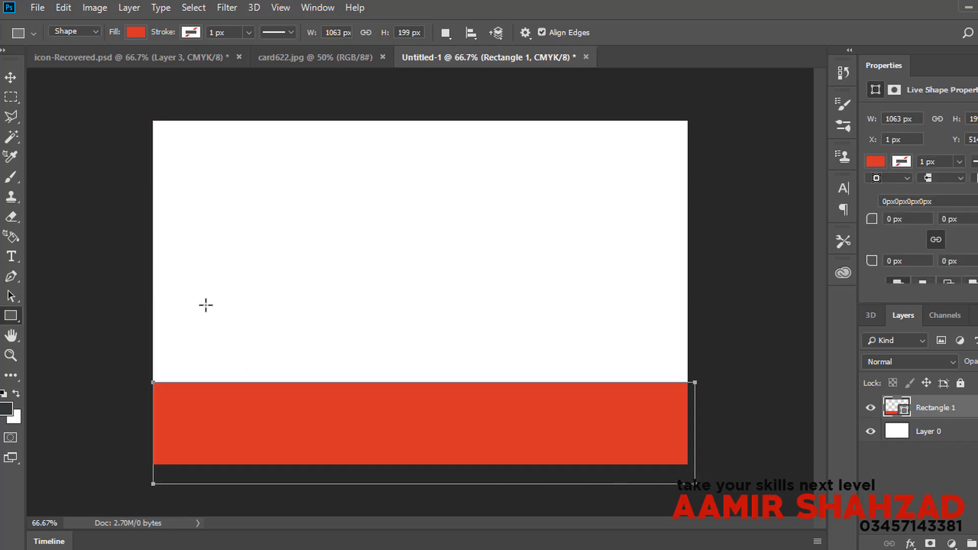
{"action": "left_click", "coordinate": [134, 33]}
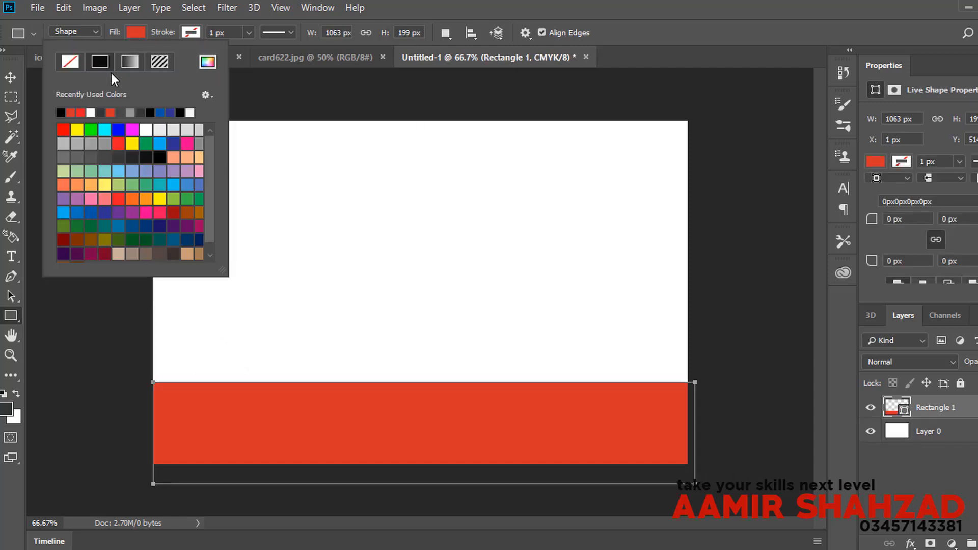
{"action": "left_click", "coordinate": [105, 114]}
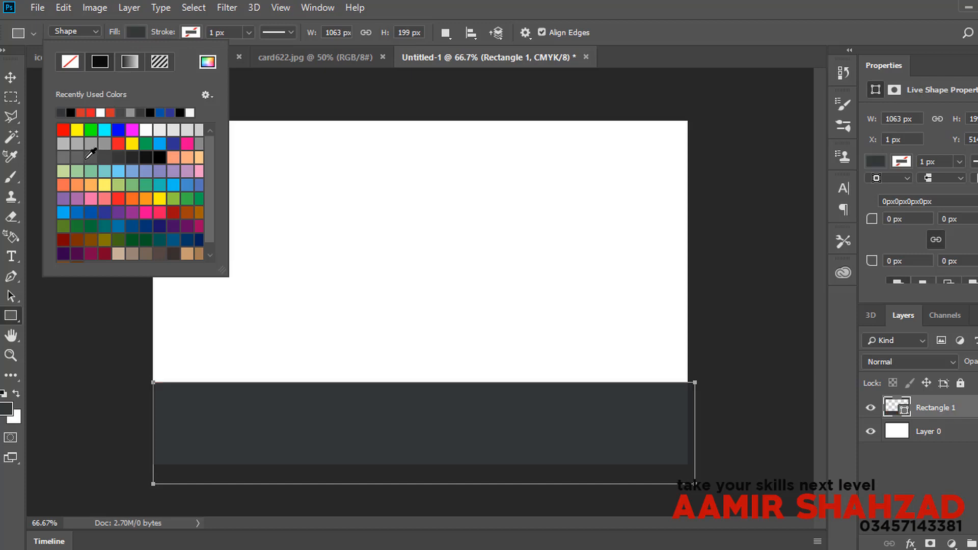
{"action": "left_click", "coordinate": [8, 81]}
{"action": "left_click", "coordinate": [9, 79]}
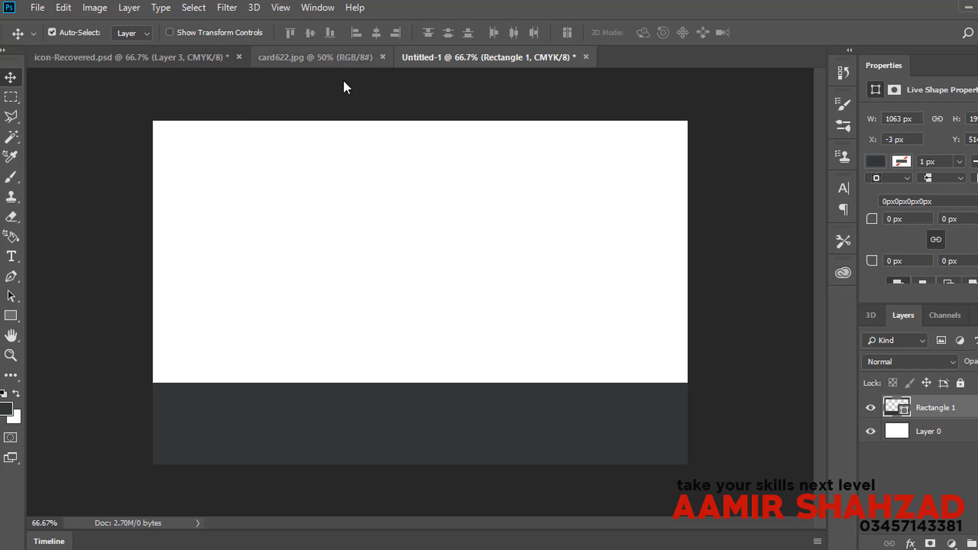
{"action": "left_click", "coordinate": [336, 57]}
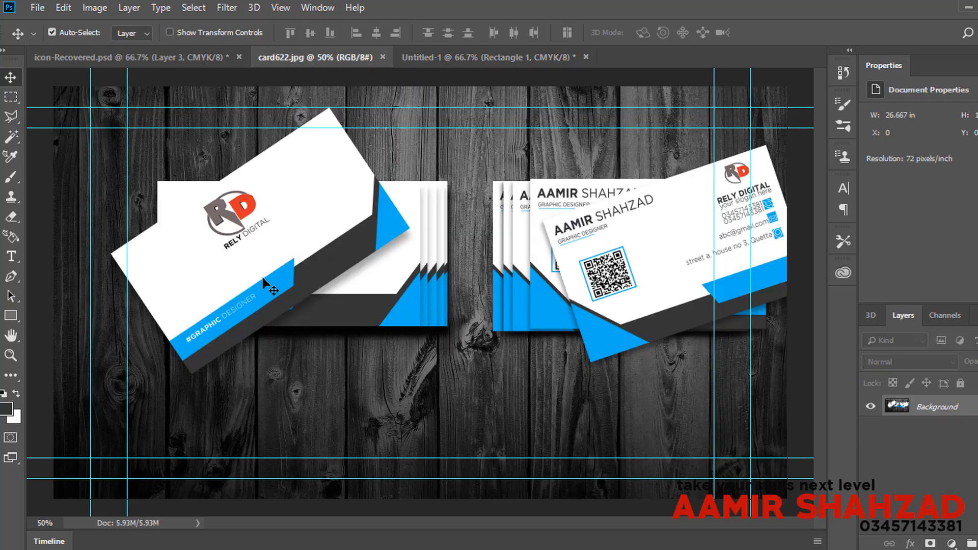
Step: Draw a 611 px wide blue rectangle overlapping the left end of the grey band
{"action": "left_click", "coordinate": [490, 59]}
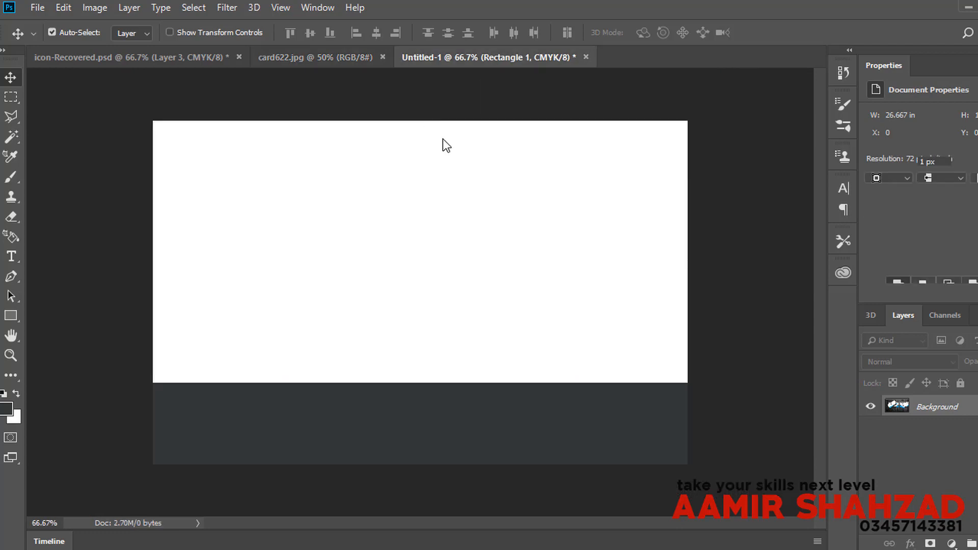
{"action": "left_click", "coordinate": [10, 316]}
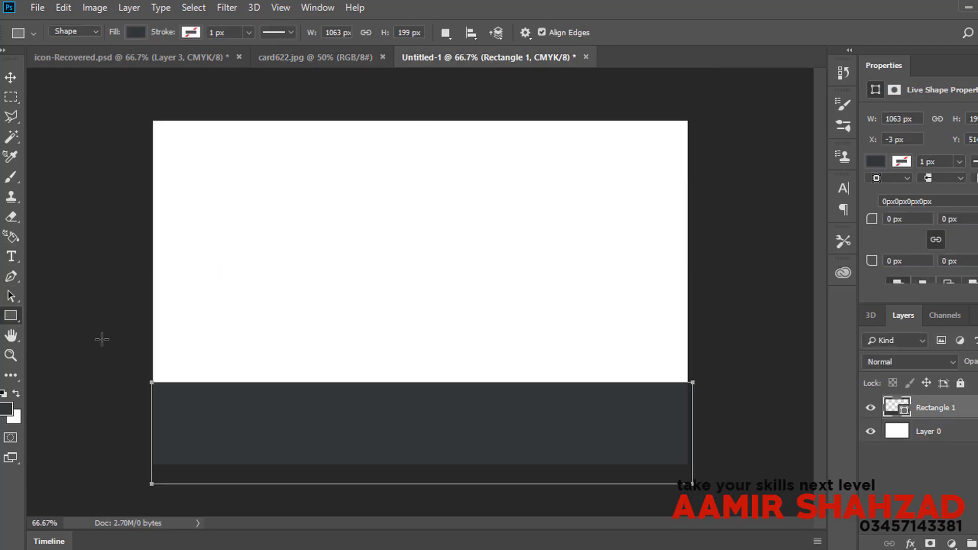
{"action": "left_click_drag", "start_coordinate": [152, 340], "coordinate": [446, 391]}
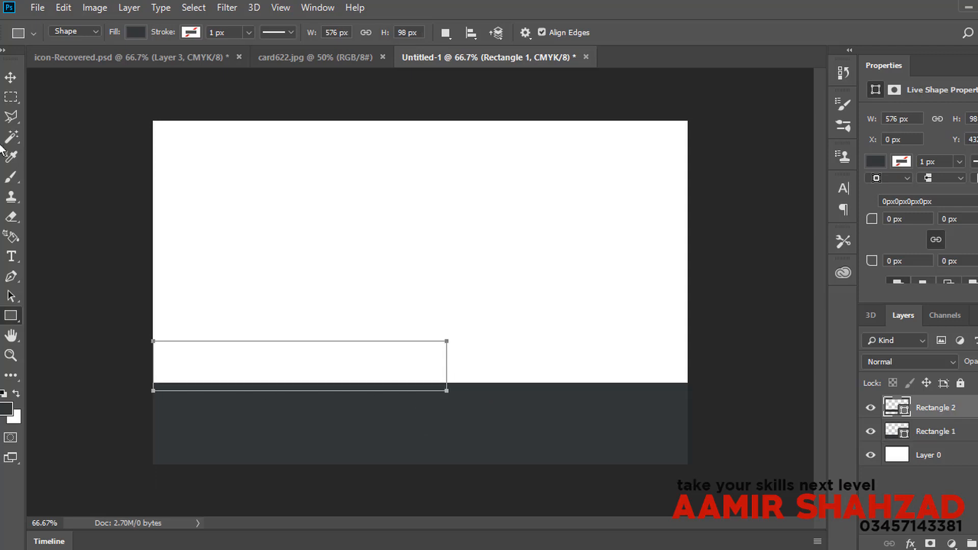
{"action": "left_click", "coordinate": [309, 57]}
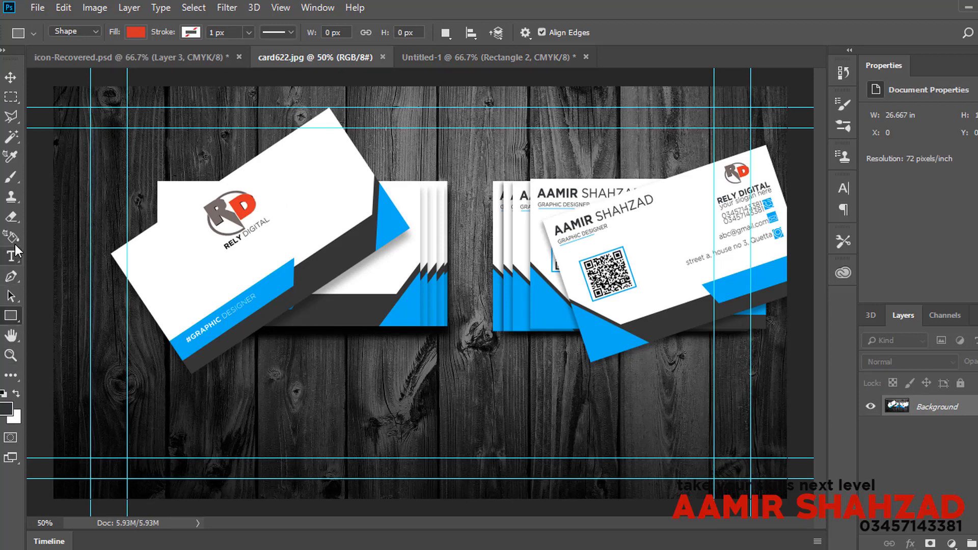
{"action": "left_click", "coordinate": [432, 58]}
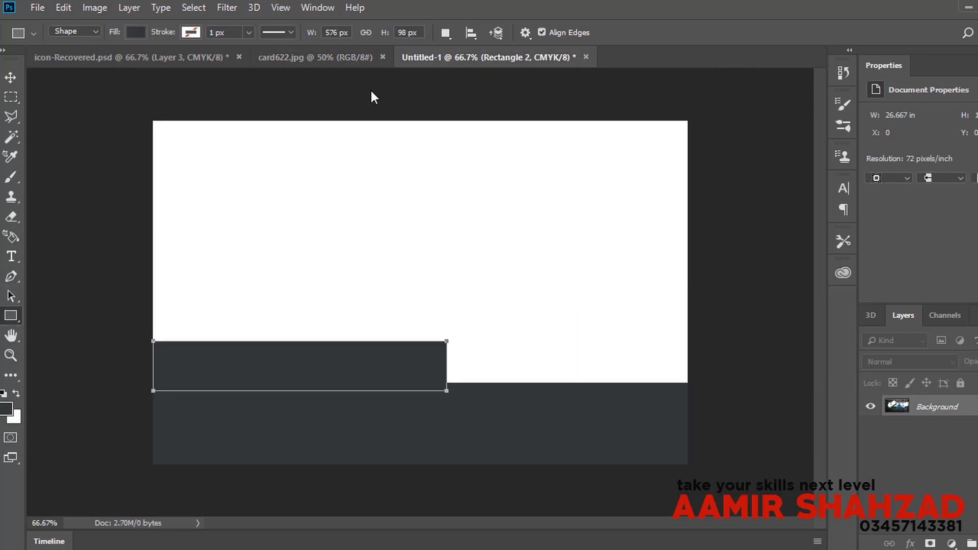
Step: Compare the card with the card622.jpg mockup, dismissing its background-layer warning
{"action": "key", "text": "ctrl+shift+Tab"}
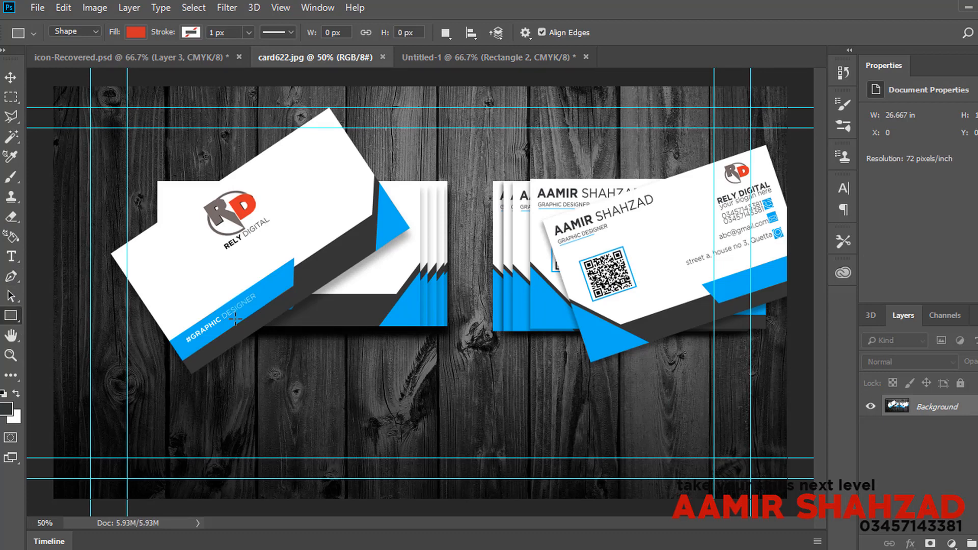
{"action": "key", "text": "ctrl+Tab"}
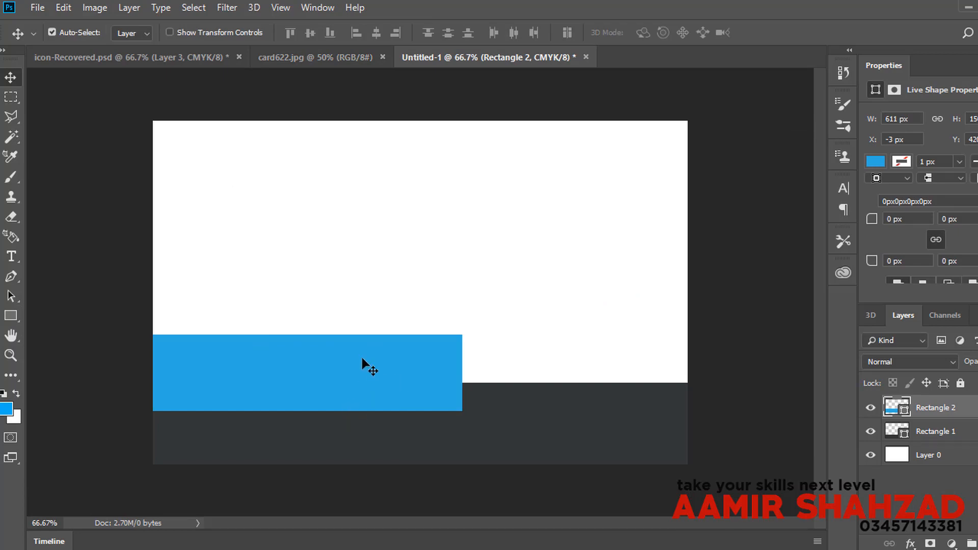
{"action": "left_click", "coordinate": [268, 64]}
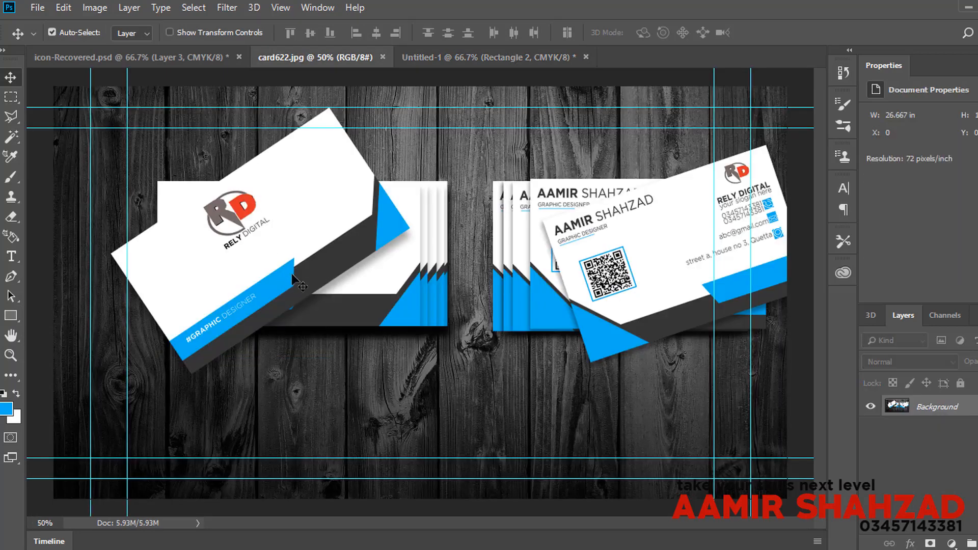
{"action": "left_click_drag", "start_coordinate": [293, 275], "coordinate": [293, 280]}
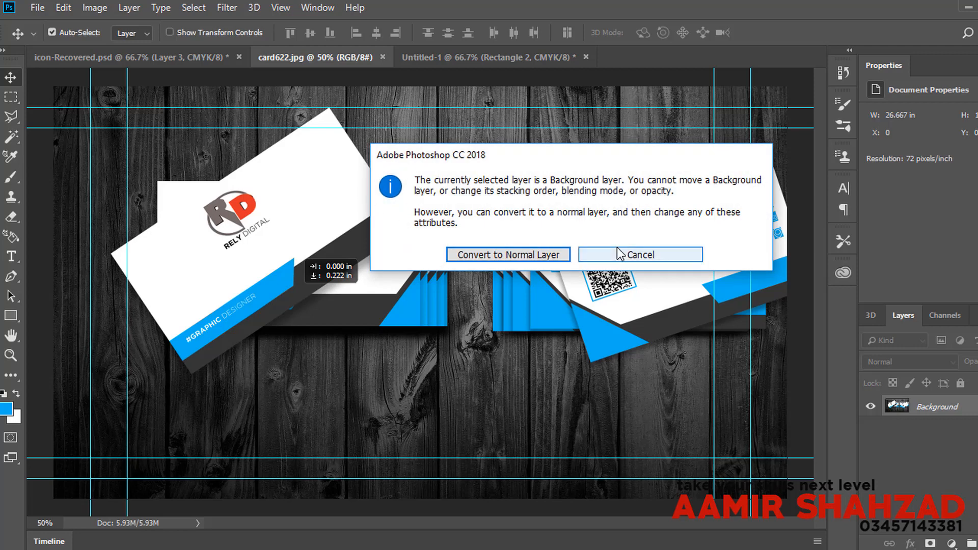
{"action": "left_click", "coordinate": [640, 254]}
{"action": "left_click", "coordinate": [463, 62]}
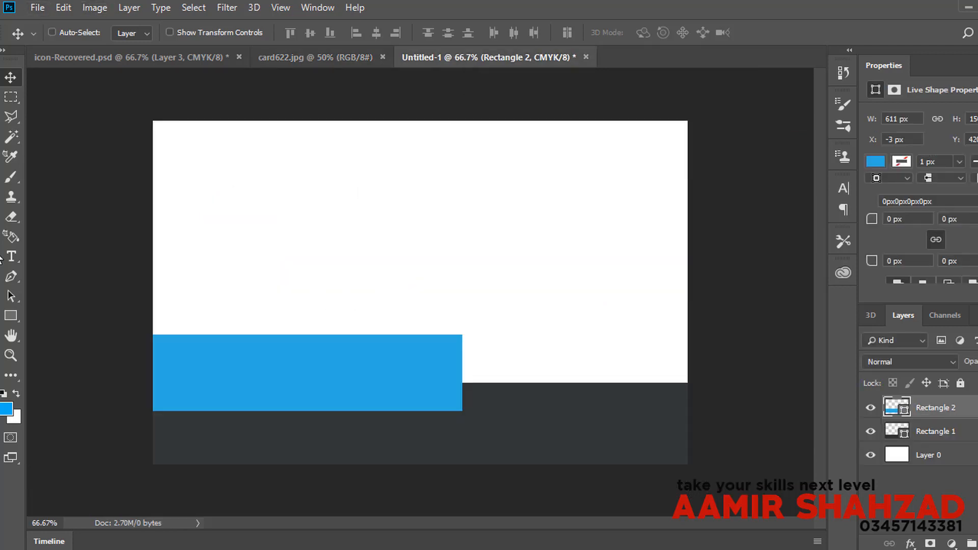
Step: Distort Rectangle 2, pulling its bottom-right corner left to slant the right end
{"action": "key", "text": "ctrl+t"}
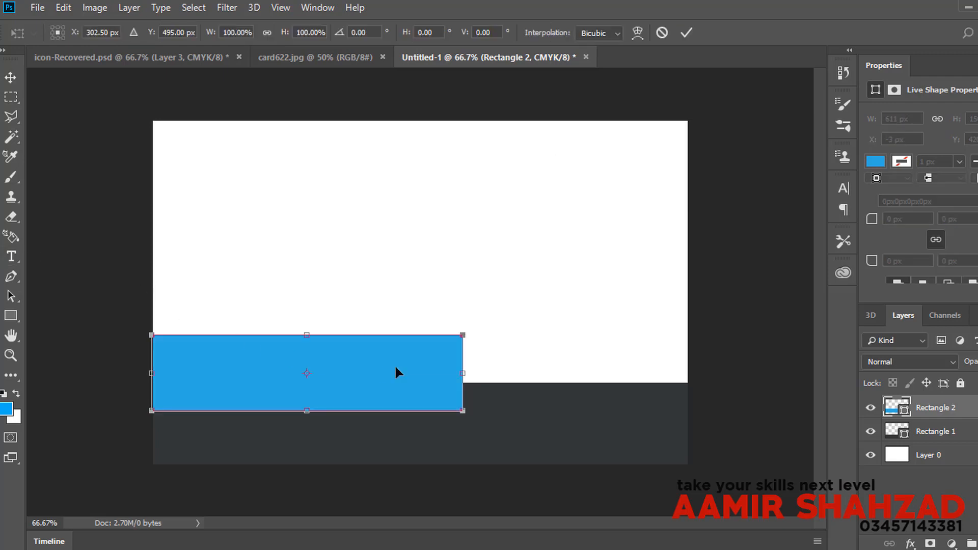
{"action": "right_click", "coordinate": [394, 365]}
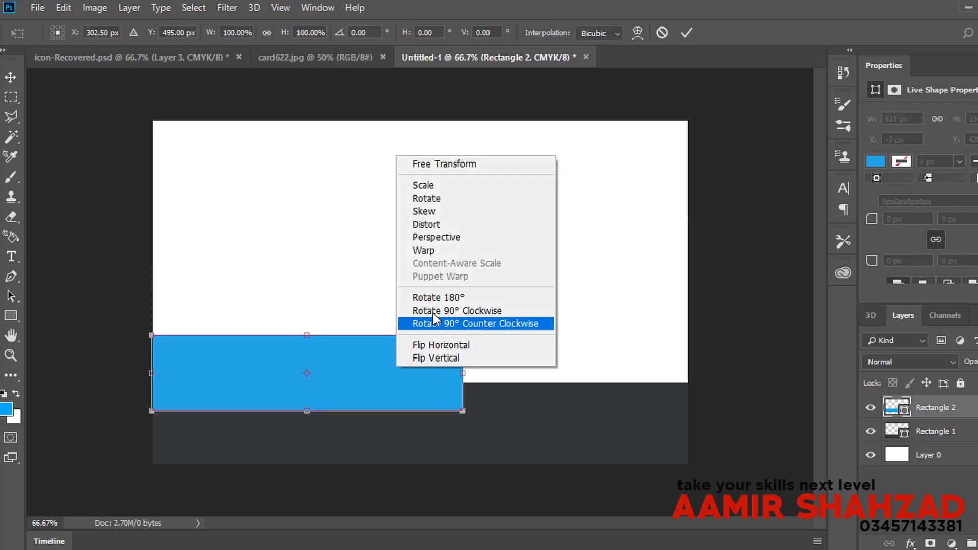
{"action": "left_click", "coordinate": [462, 229]}
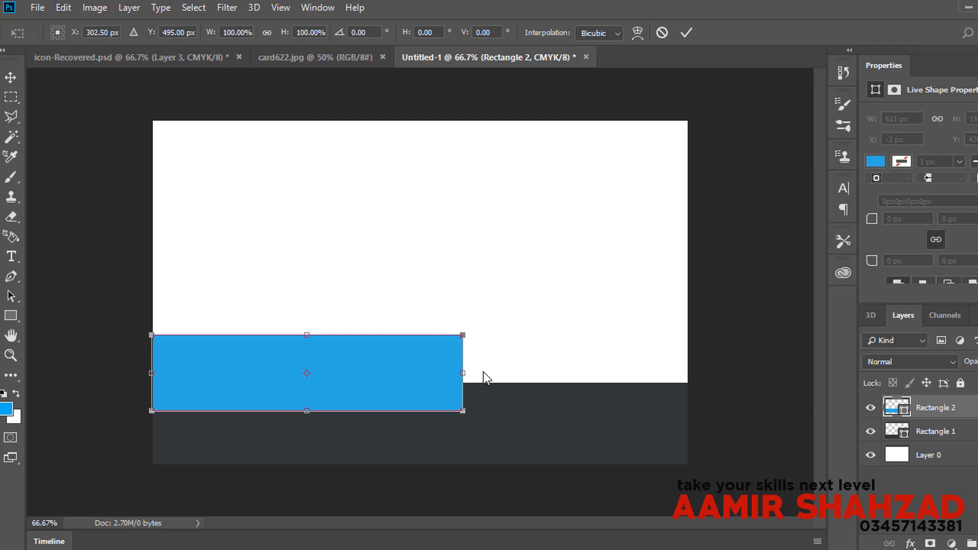
{"action": "left_click_drag", "start_coordinate": [462, 416], "coordinate": [410, 415]}
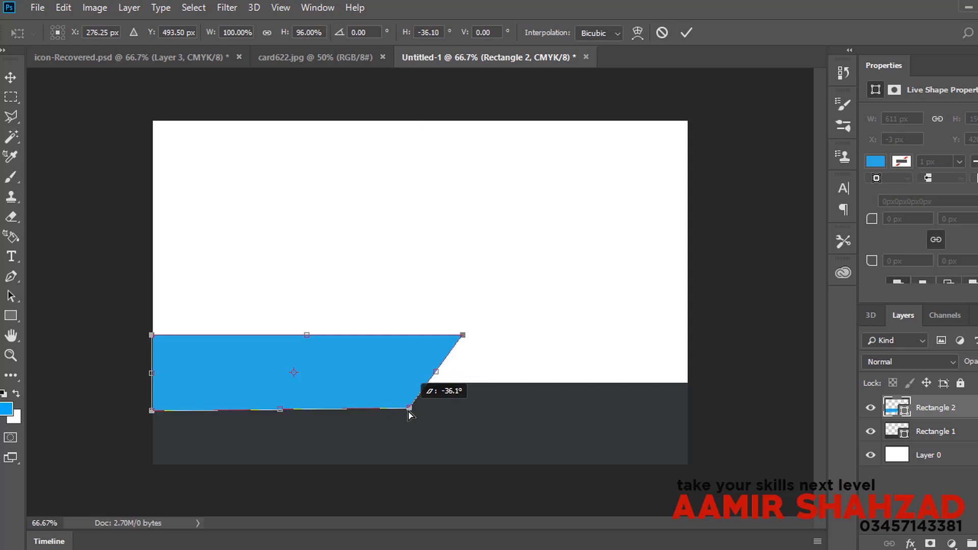
{"action": "key", "text": "Return"}
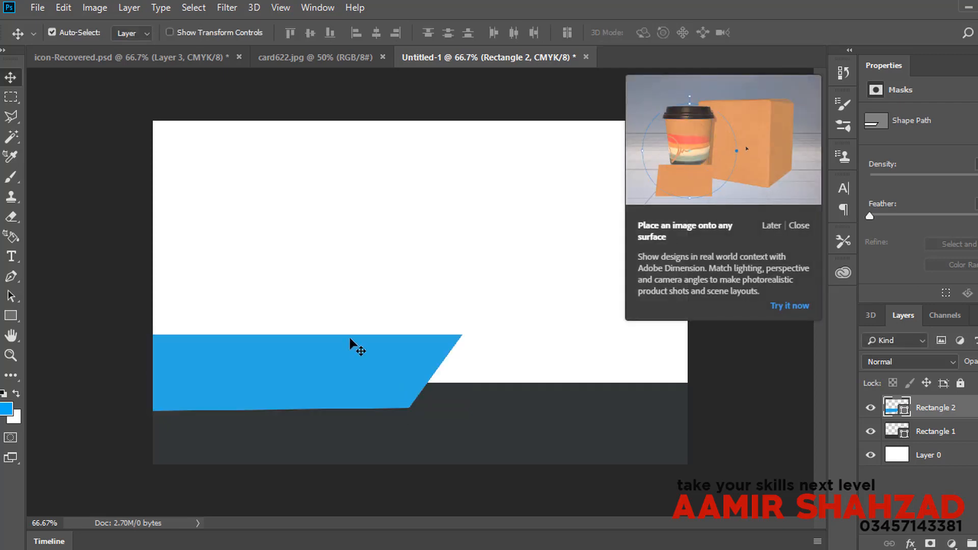
Step: Type '#GRAPHIC DESIGNER' in blue Myriad Pro Bold Condensed 14 pt near the card's upper left
{"action": "left_click", "coordinate": [283, 60]}
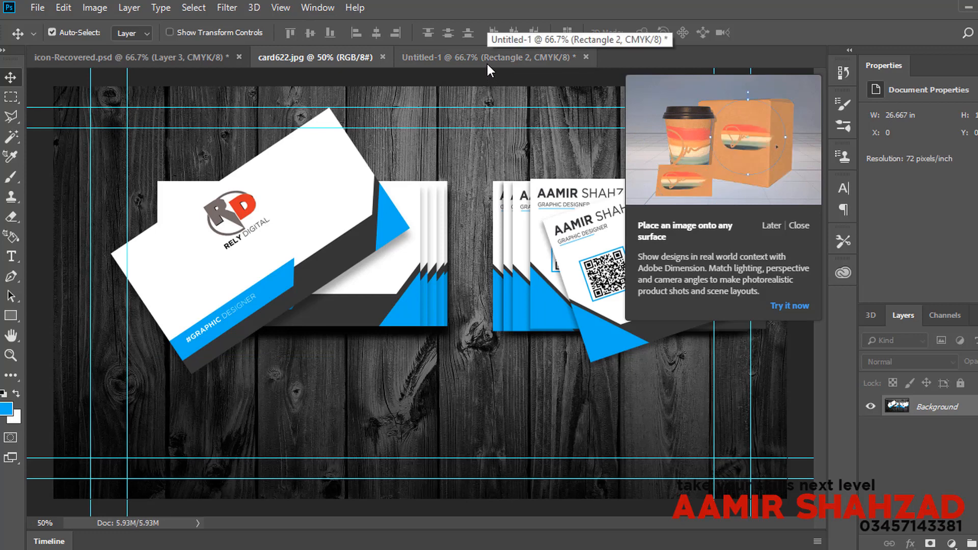
{"action": "left_click", "coordinate": [487, 63]}
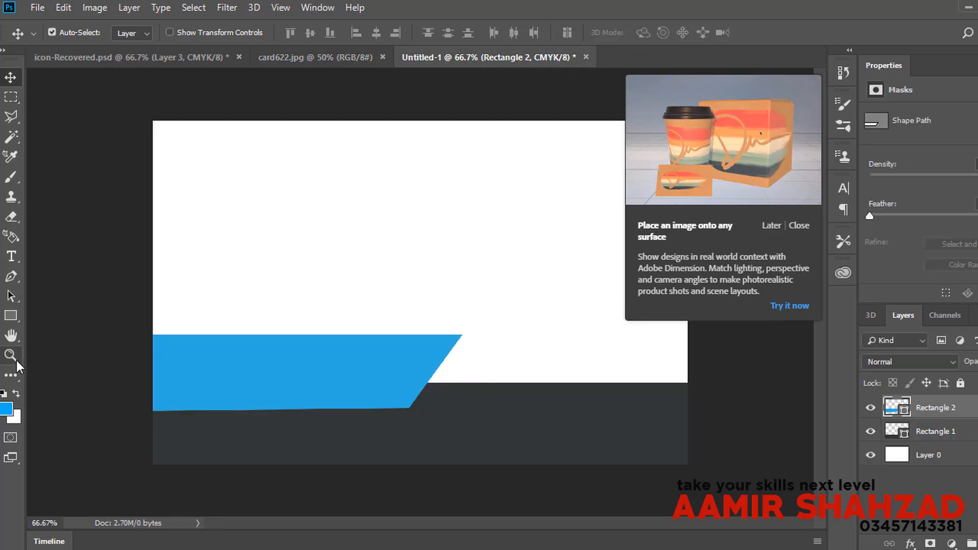
{"action": "left_click", "coordinate": [11, 256]}
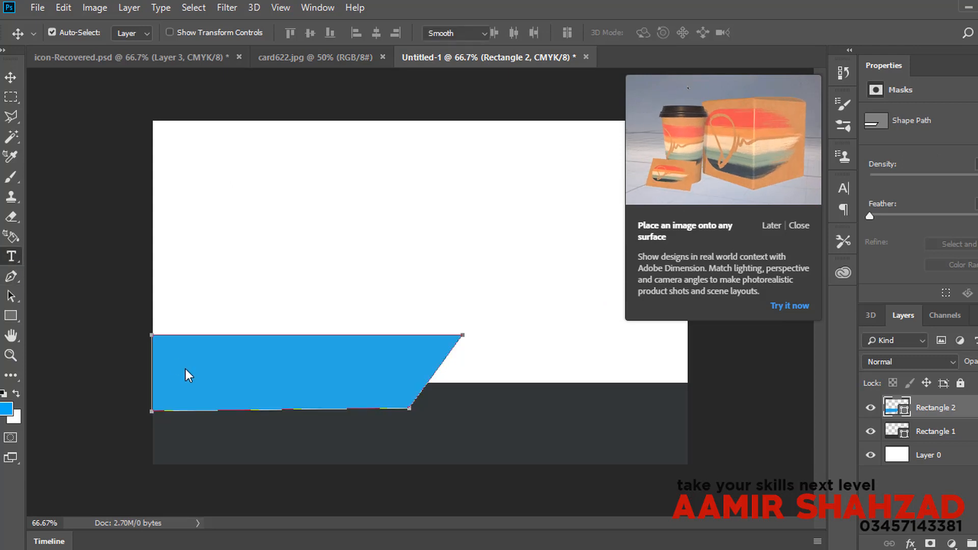
{"action": "left_click", "coordinate": [154, 345]}
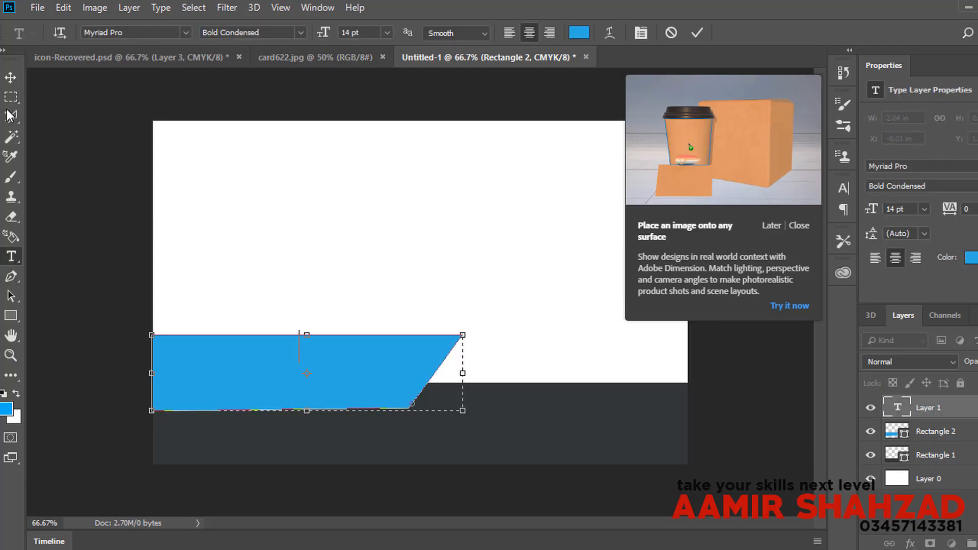
{"action": "left_click", "coordinate": [10, 77]}
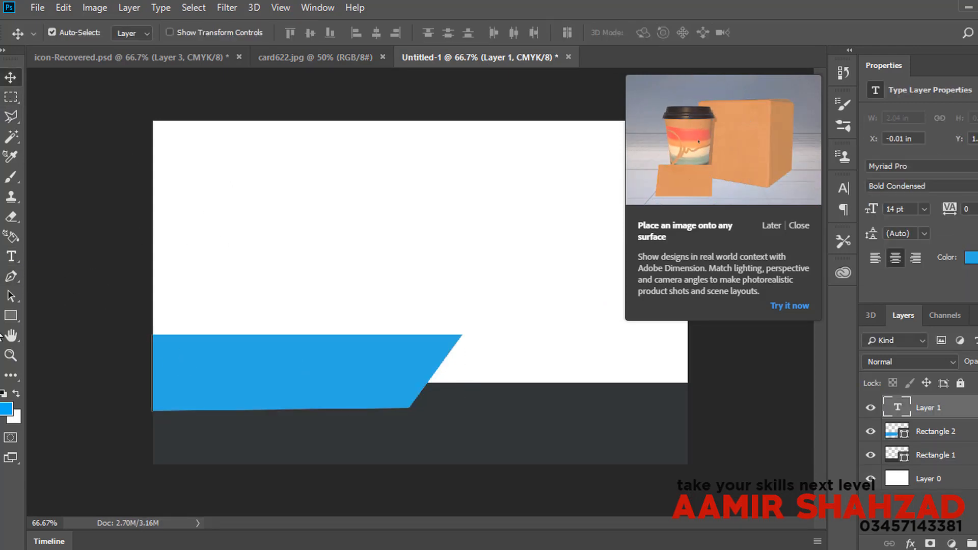
{"action": "left_click", "coordinate": [23, 264]}
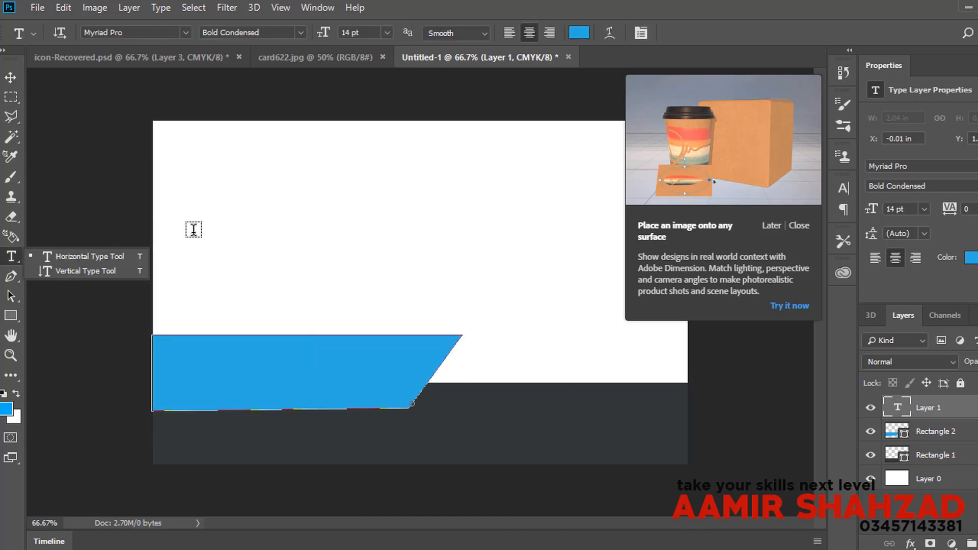
{"action": "left_click", "coordinate": [243, 219]}
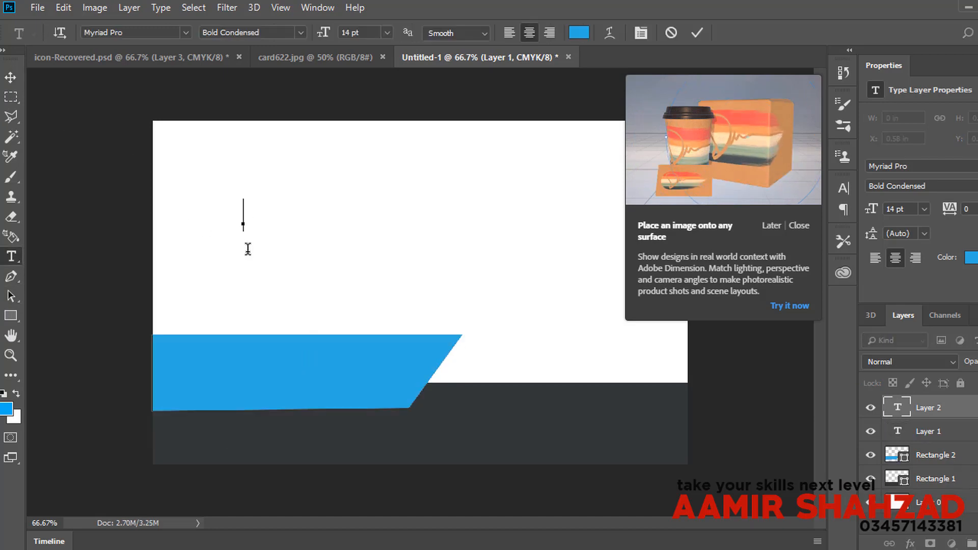
{"action": "type", "text": "#"}
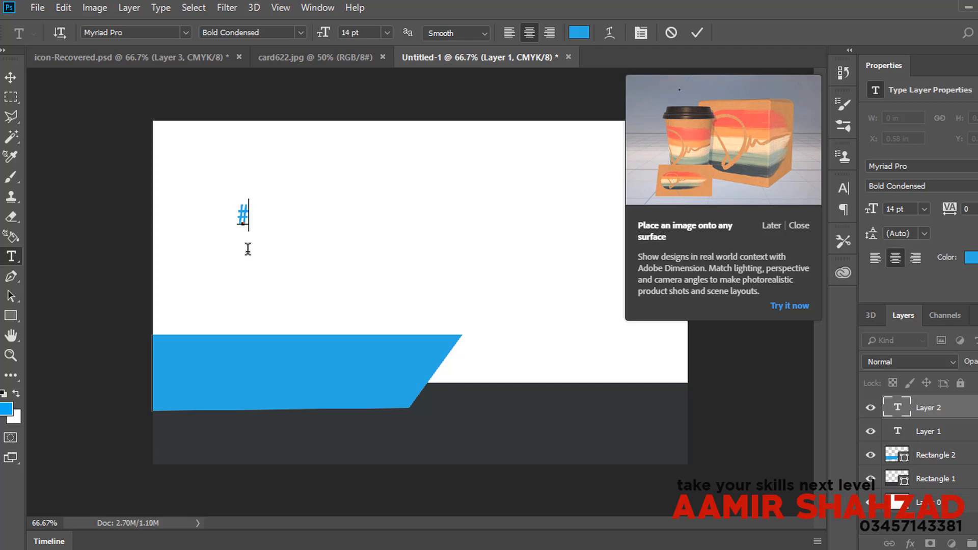
{"action": "type", "text": "GRA"}
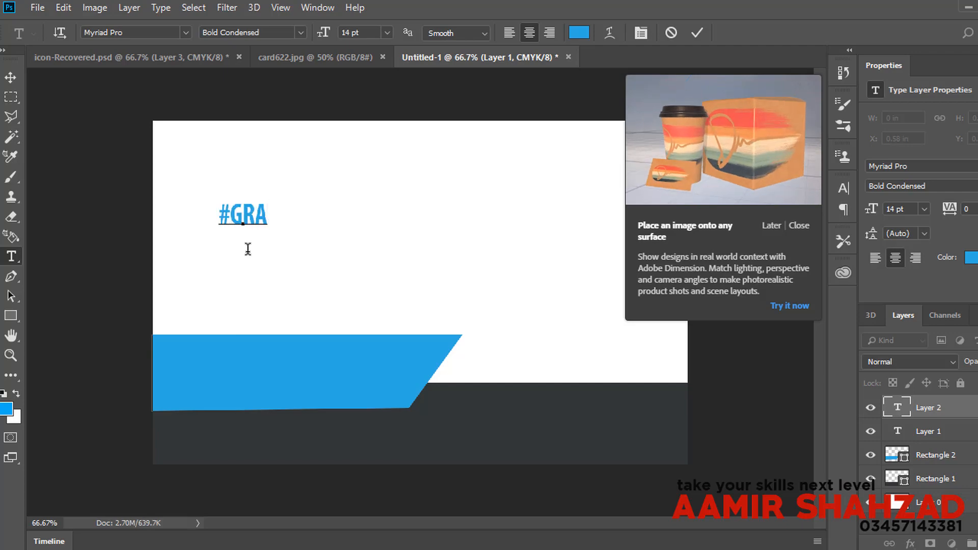
{"action": "type", "text": "PHIC DE"}
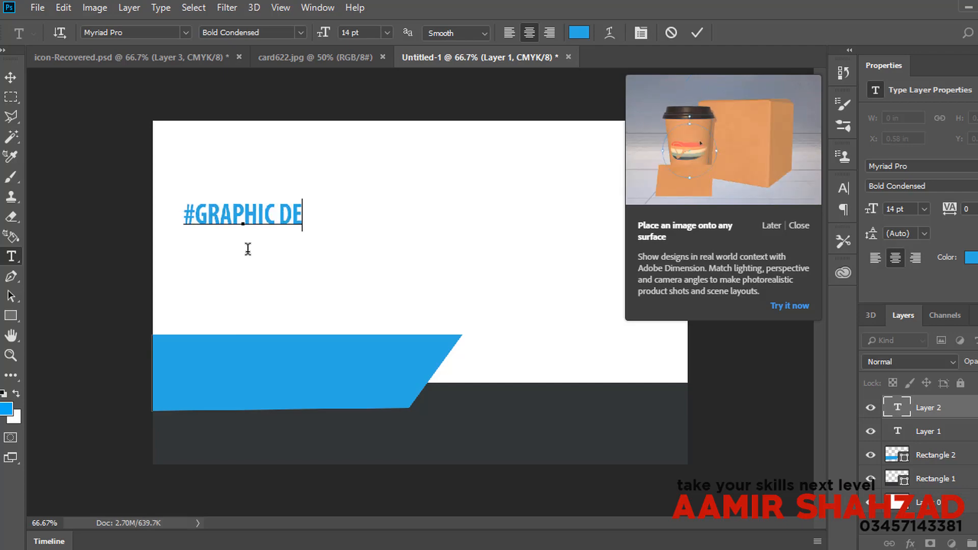
{"action": "type", "text": "SIGNER"}
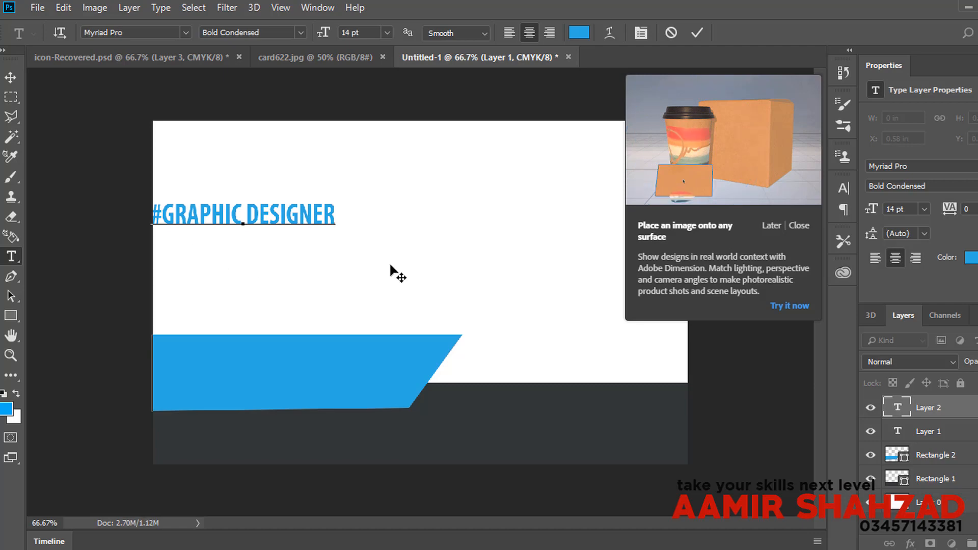
{"action": "left_click", "coordinate": [799, 226]}
{"action": "left_click", "coordinate": [9, 78]}
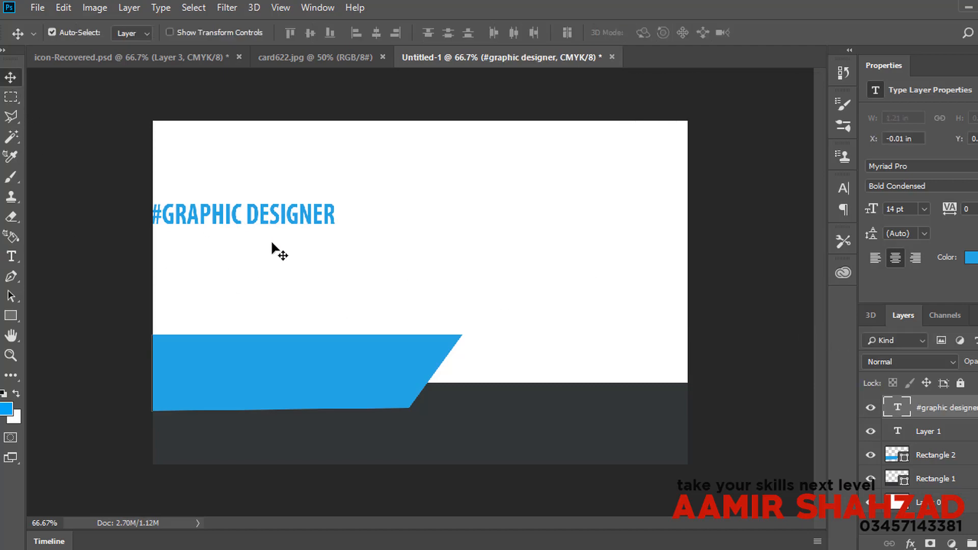
Step: Move the heading toward the band and place its layer below Layer 1, briefly colouring it black
{"action": "left_click_drag", "start_coordinate": [308, 225], "coordinate": [345, 315]}
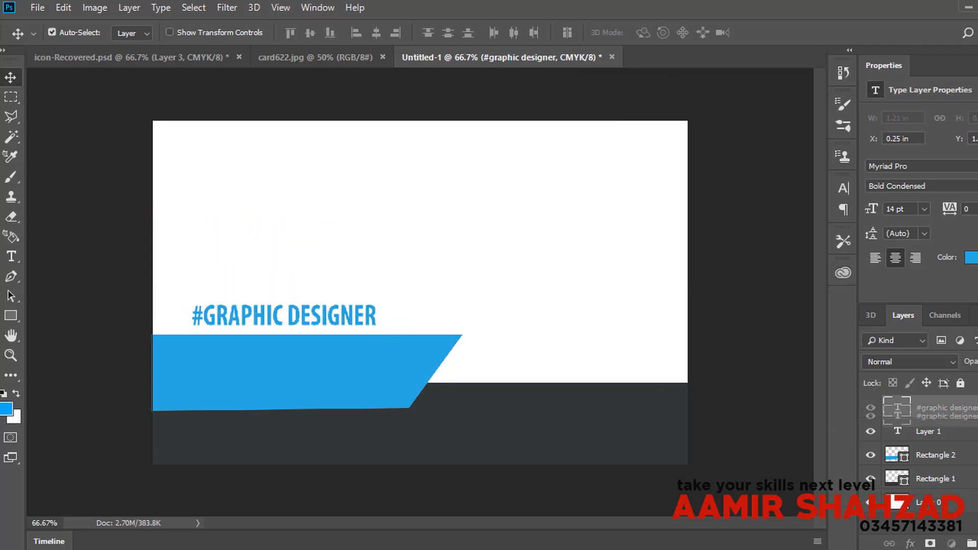
{"action": "left_click_drag", "start_coordinate": [924, 407], "coordinate": [924, 444]}
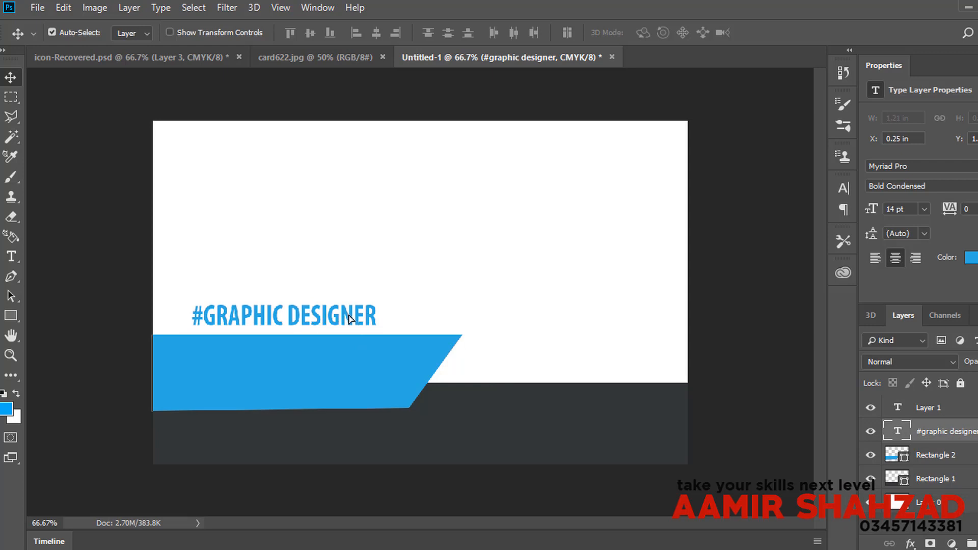
{"action": "left_click_drag", "start_coordinate": [307, 316], "coordinate": [327, 316]}
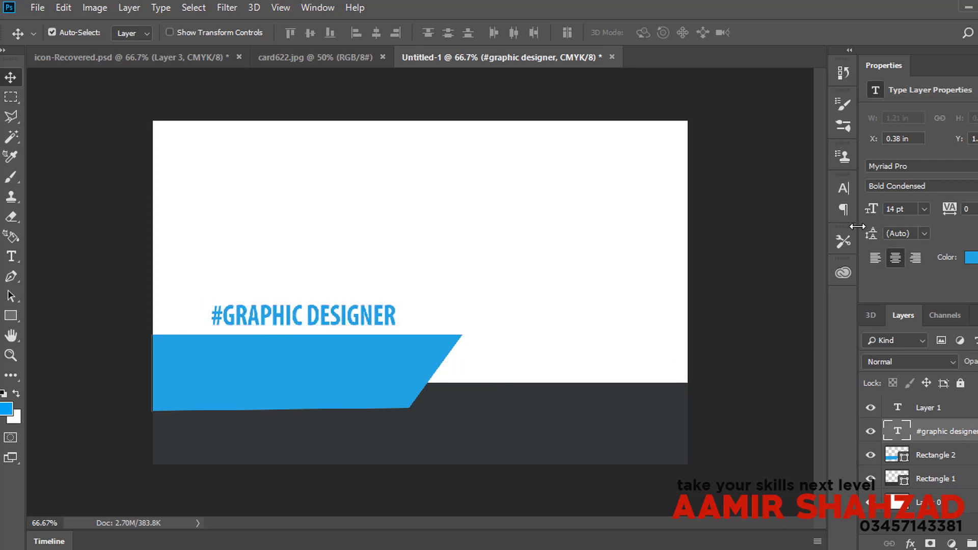
{"action": "left_click", "coordinate": [846, 193]}
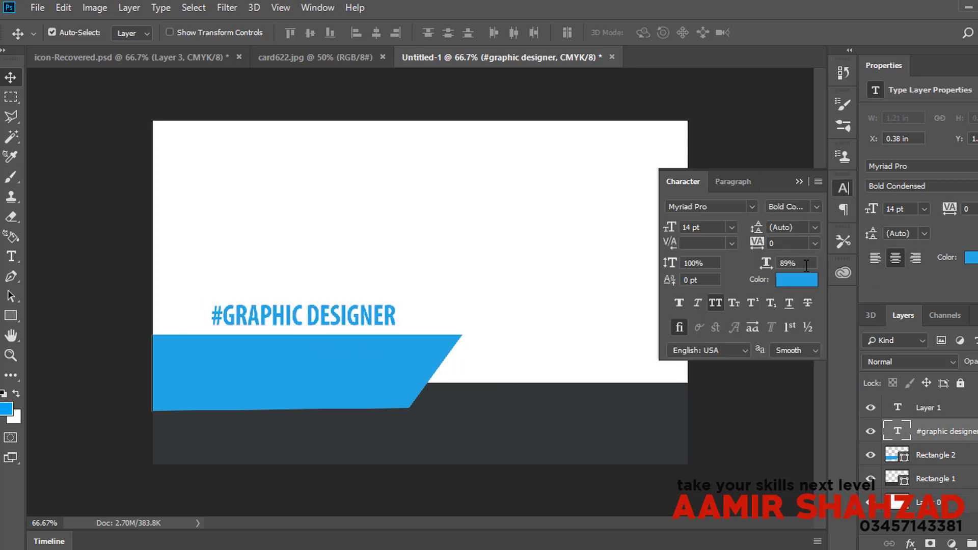
{"action": "left_click", "coordinate": [784, 281]}
{"action": "left_click", "coordinate": [498, 297]}
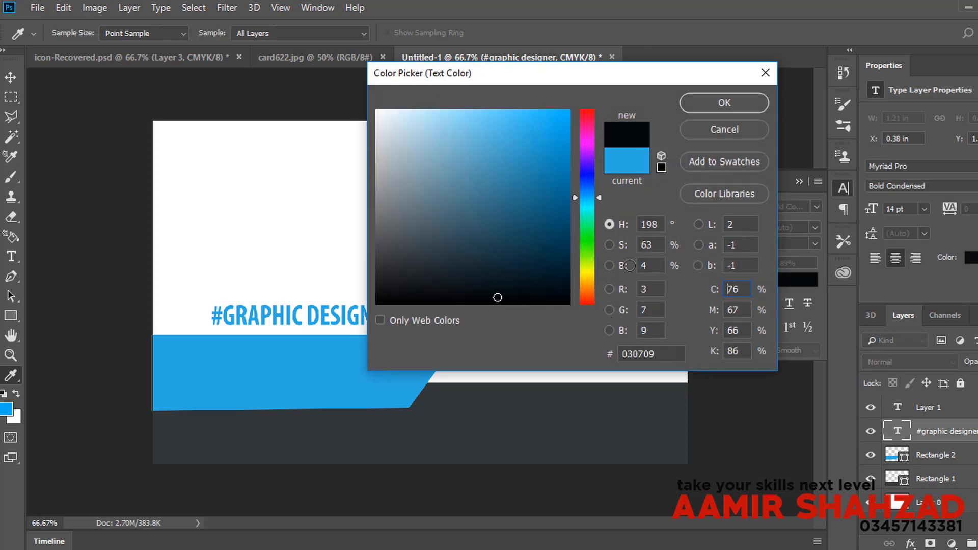
{"action": "left_click", "coordinate": [725, 103]}
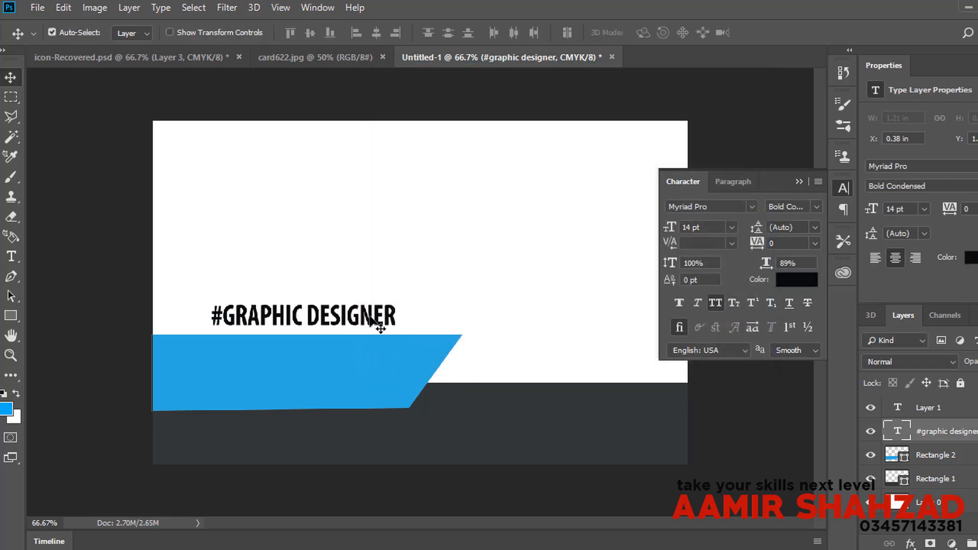
Step: Move the heading onto the blue band and recolour it white
{"action": "left_click_drag", "start_coordinate": [370, 319], "coordinate": [349, 368]}
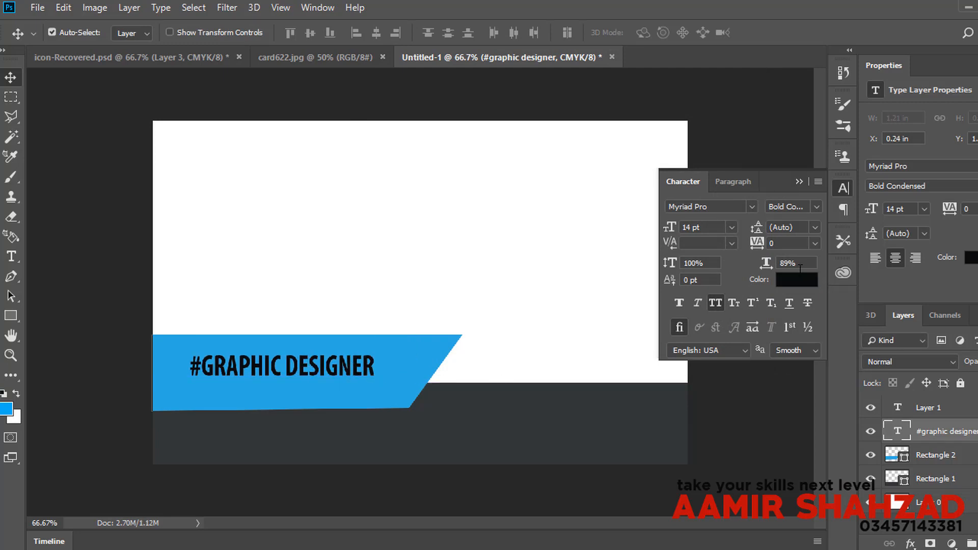
{"action": "left_click", "coordinate": [797, 281]}
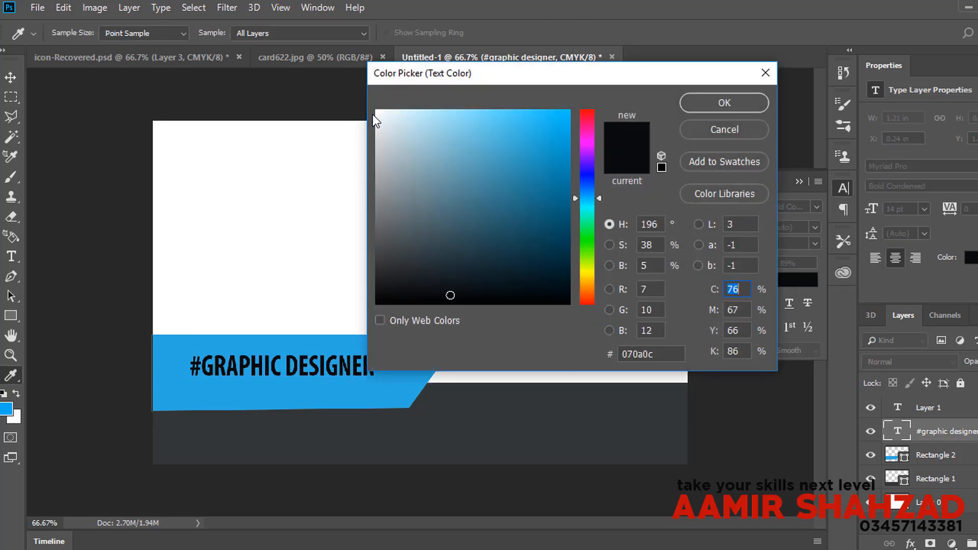
{"action": "left_click", "coordinate": [377, 114]}
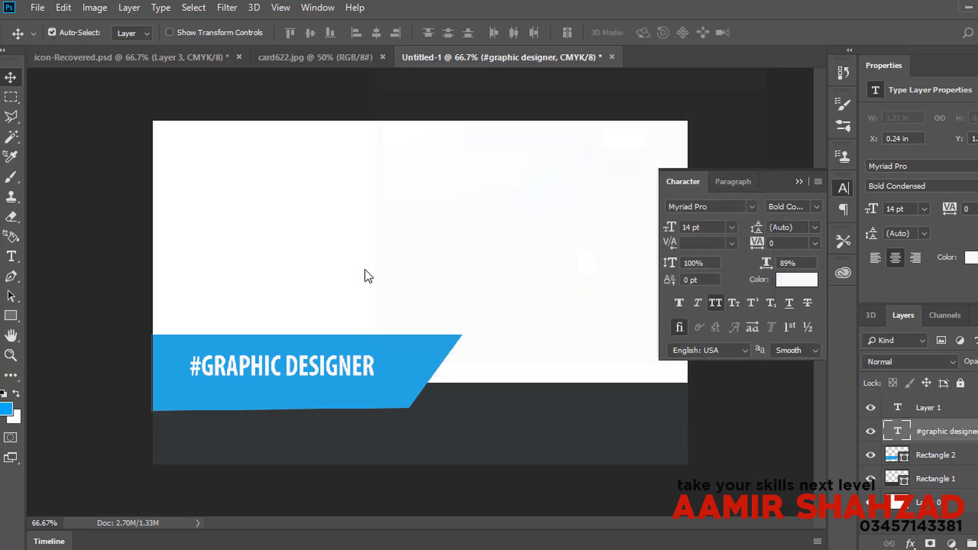
{"action": "left_click", "coordinate": [723, 103]}
{"action": "left_click", "coordinate": [9, 255]}
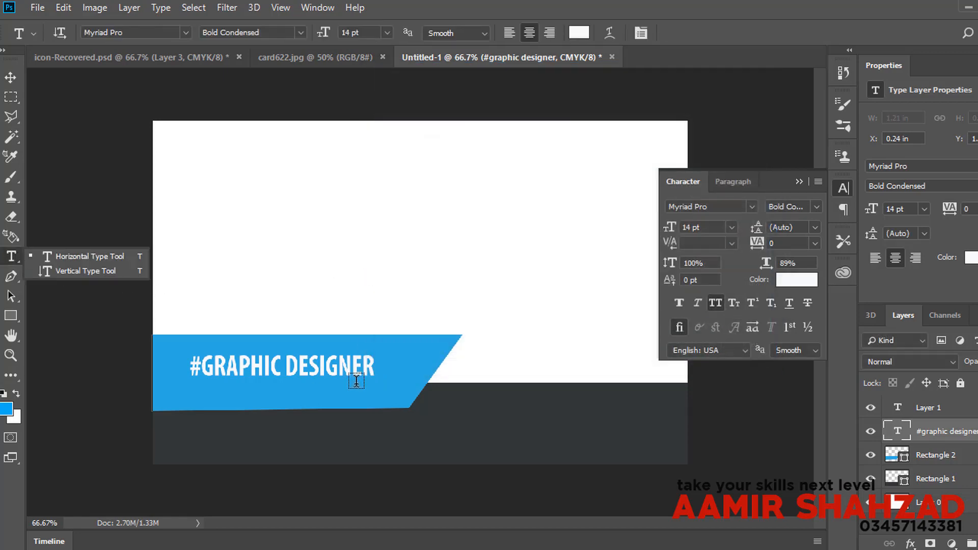
Step: Set the word DESIGNER to Myriad Pro Regular, leaving #GRAPHIC Bold Condensed
{"action": "left_click_drag", "start_coordinate": [288, 361], "coordinate": [386, 338]}
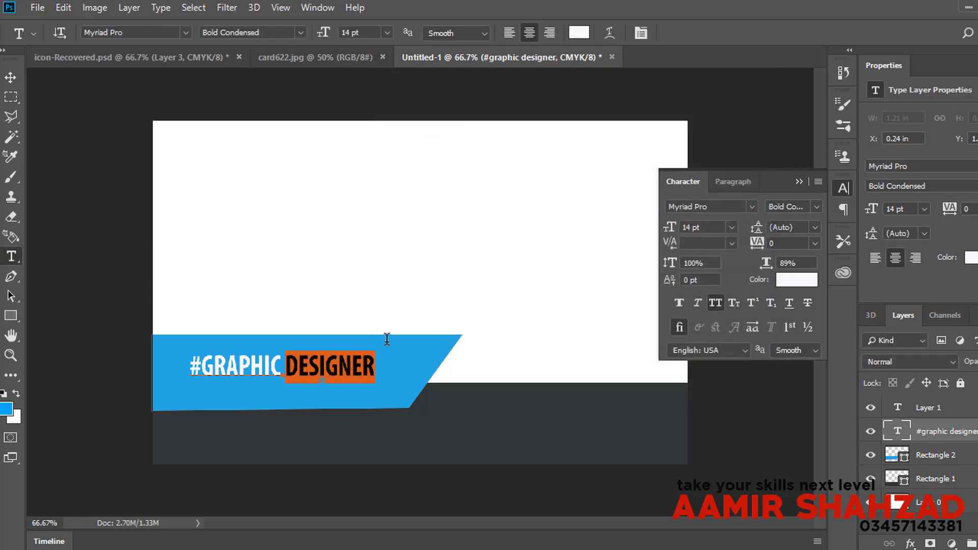
{"action": "left_click", "coordinate": [347, 55]}
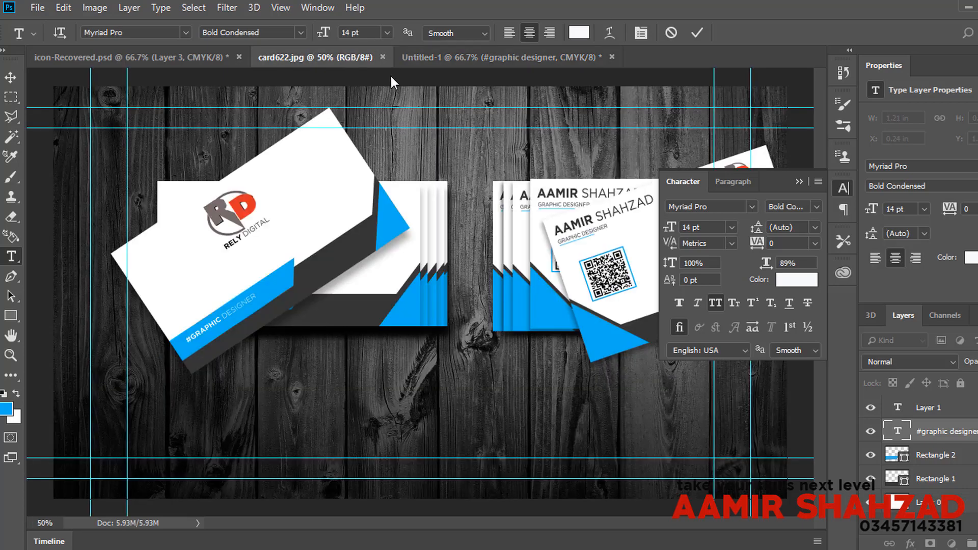
{"action": "left_click", "coordinate": [517, 50]}
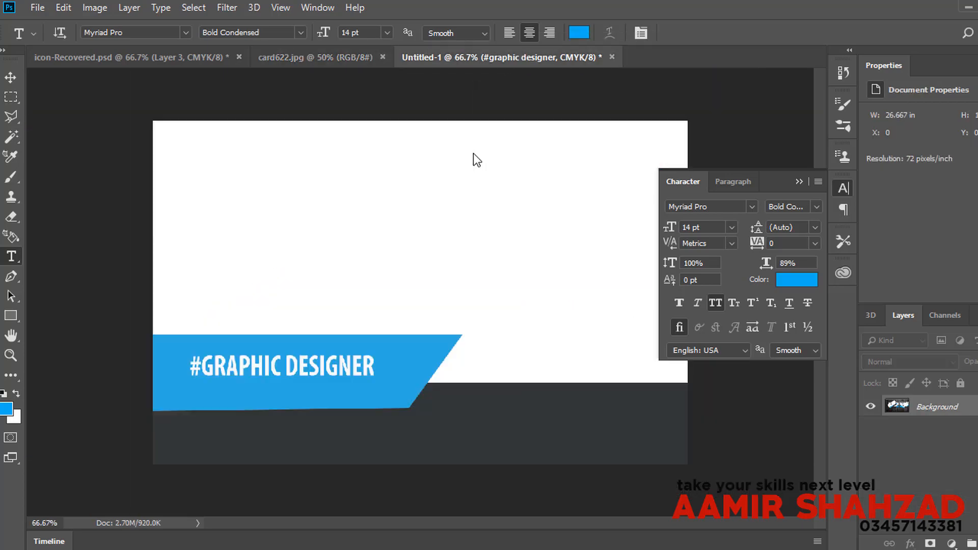
{"action": "left_click_drag", "start_coordinate": [284, 363], "coordinate": [465, 360]}
{"action": "left_click", "coordinate": [817, 206]}
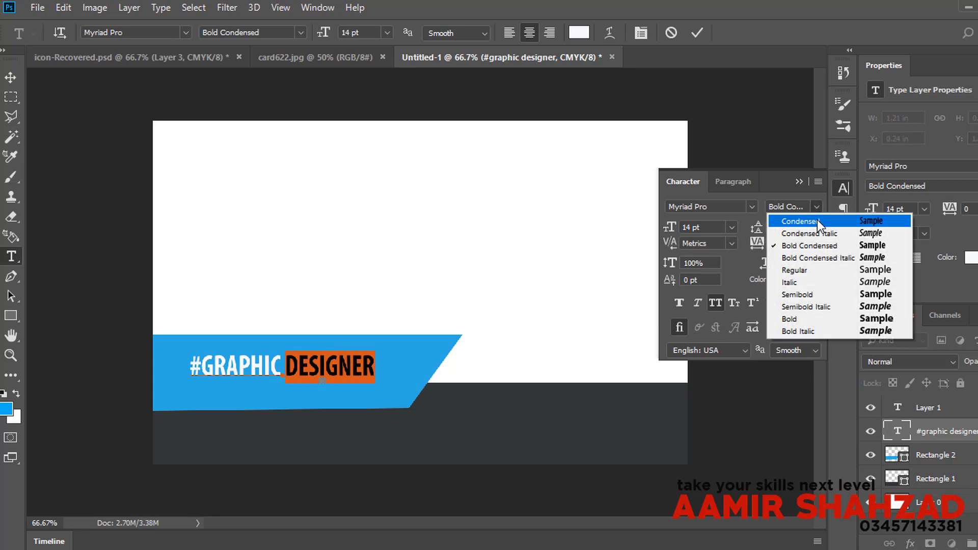
{"action": "left_click", "coordinate": [824, 278]}
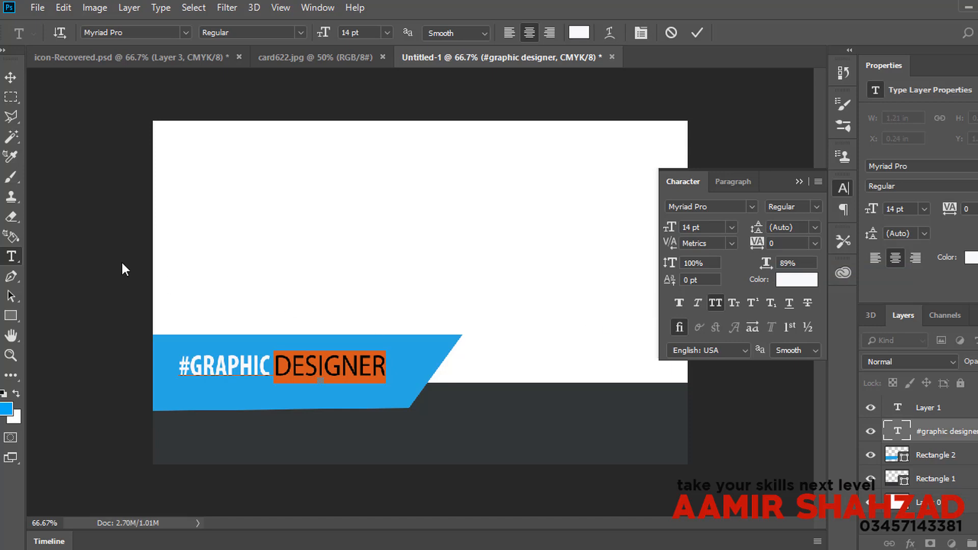
{"action": "left_click", "coordinate": [9, 75]}
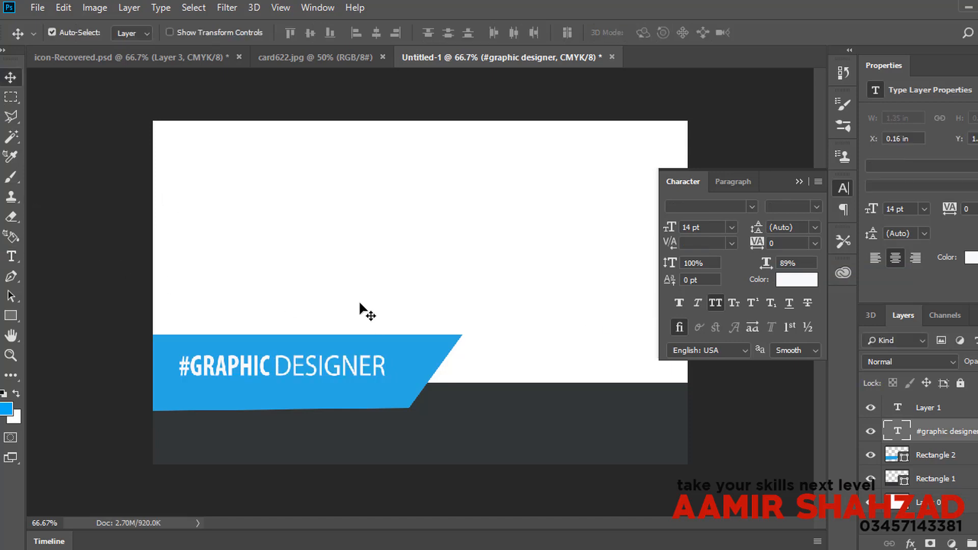
{"action": "left_click", "coordinate": [842, 189]}
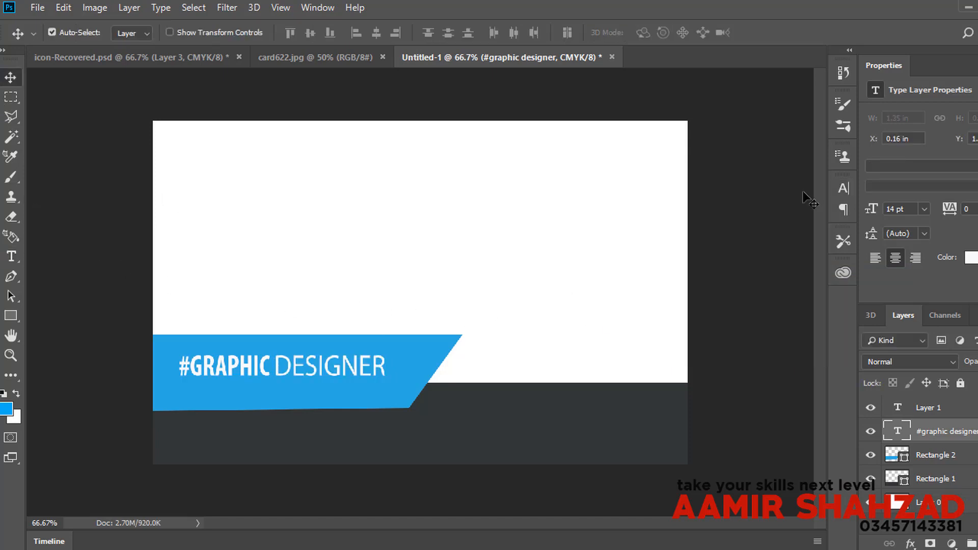
{"action": "left_click", "coordinate": [306, 61]}
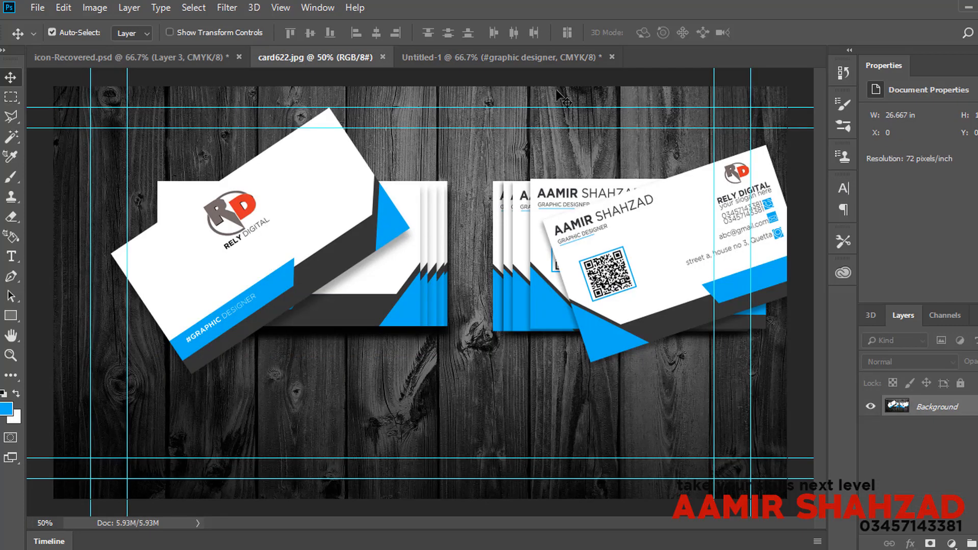
{"action": "left_click", "coordinate": [561, 64]}
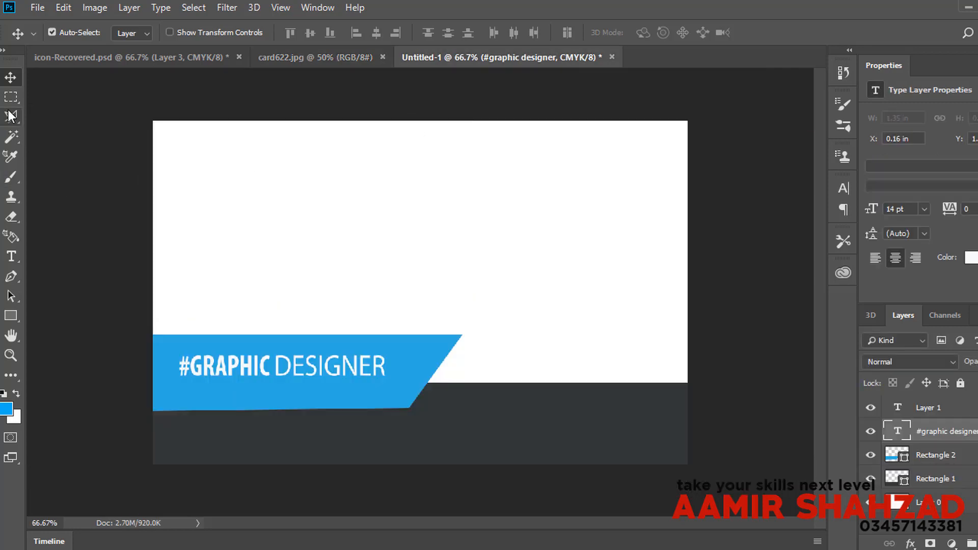
Step: Draw a blue square on the card's right side and move it down and right
{"action": "left_click", "coordinate": [11, 315]}
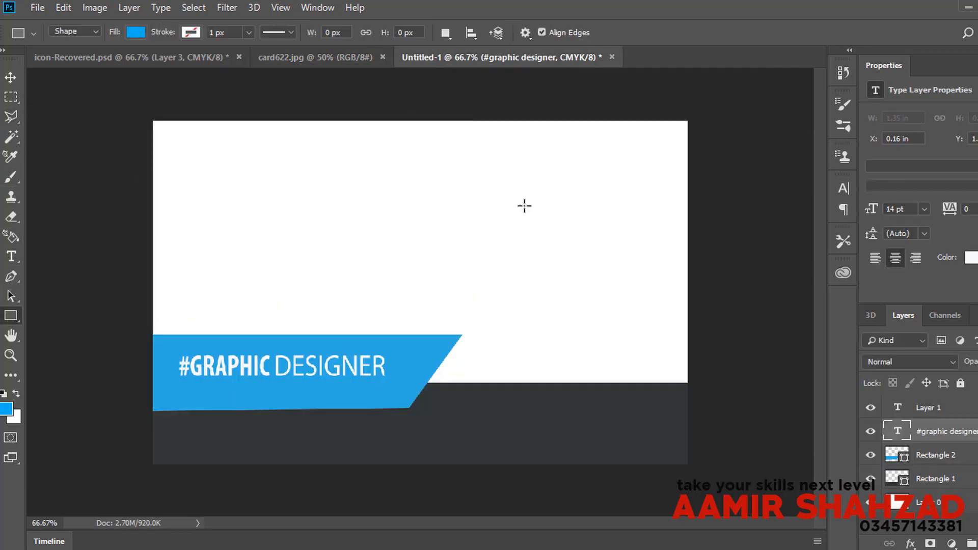
{"action": "left_click_drag", "start_coordinate": [524, 206], "coordinate": [663, 339]}
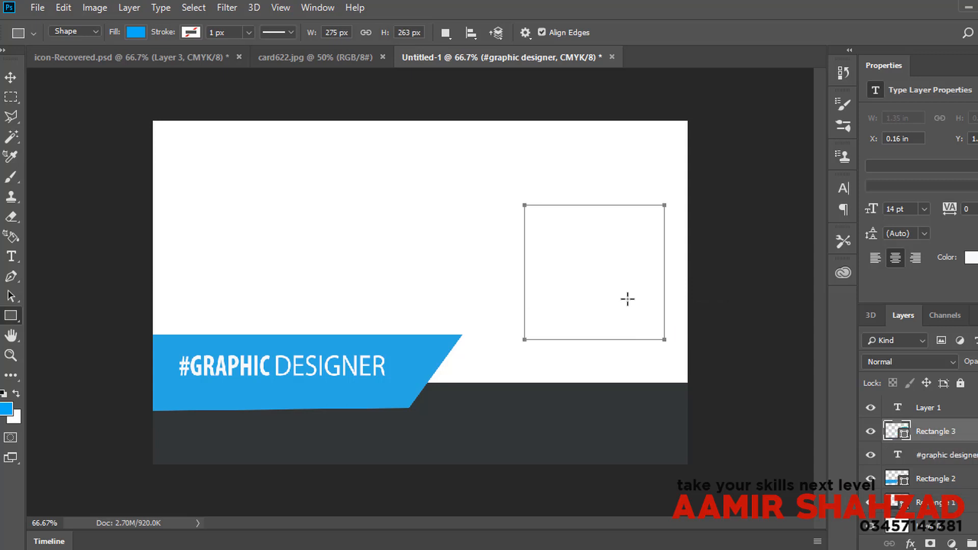
{"action": "left_click", "coordinate": [10, 77]}
{"action": "left_click_drag", "start_coordinate": [612, 322], "coordinate": [598, 352]}
Step: Rotate the square about 35 degrees and snap it into the bottom-right corner as a triangle
{"action": "left_click", "coordinate": [63, 8]}
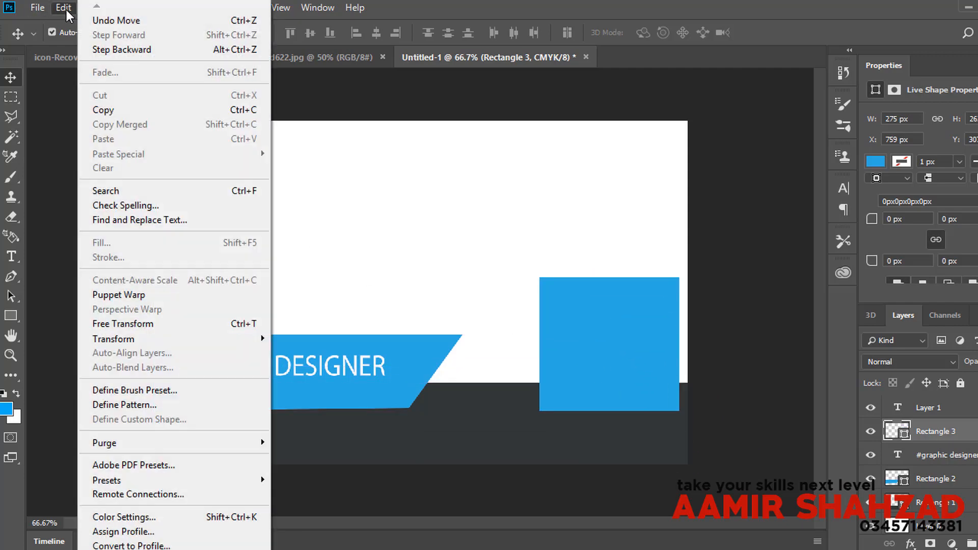
{"action": "left_click", "coordinate": [195, 330]}
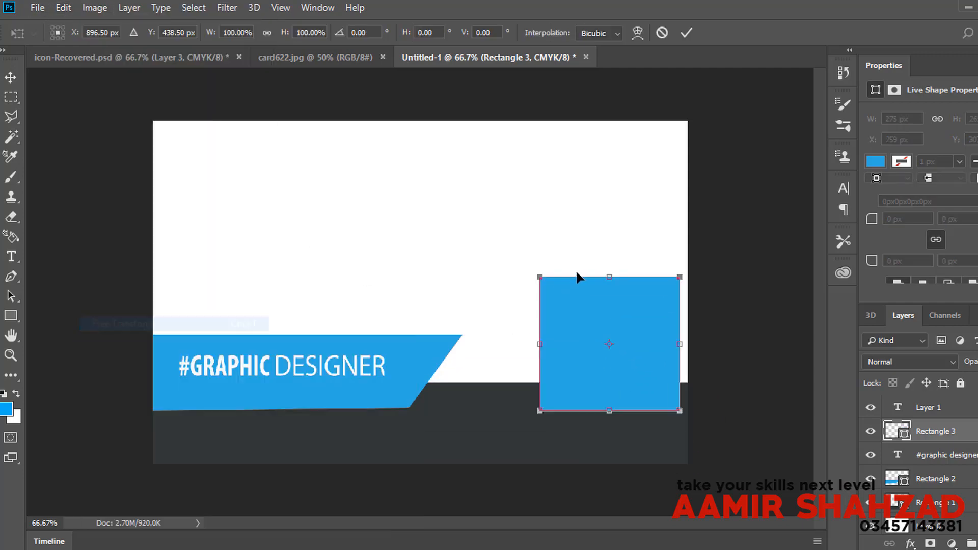
{"action": "left_click_drag", "start_coordinate": [672, 232], "coordinate": [705, 326]}
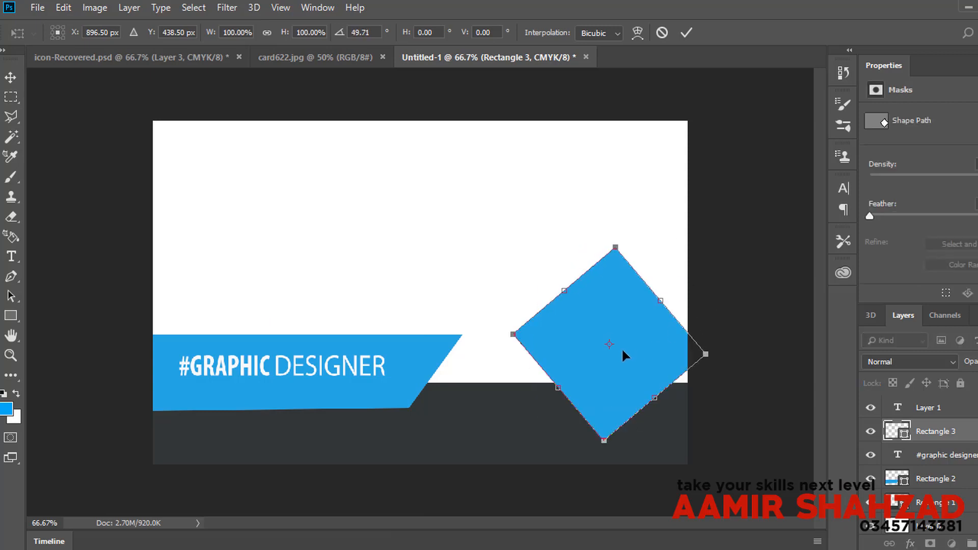
{"action": "left_click_drag", "start_coordinate": [621, 347], "coordinate": [695, 448]}
{"action": "left_click_drag", "start_coordinate": [730, 318], "coordinate": [698, 315]}
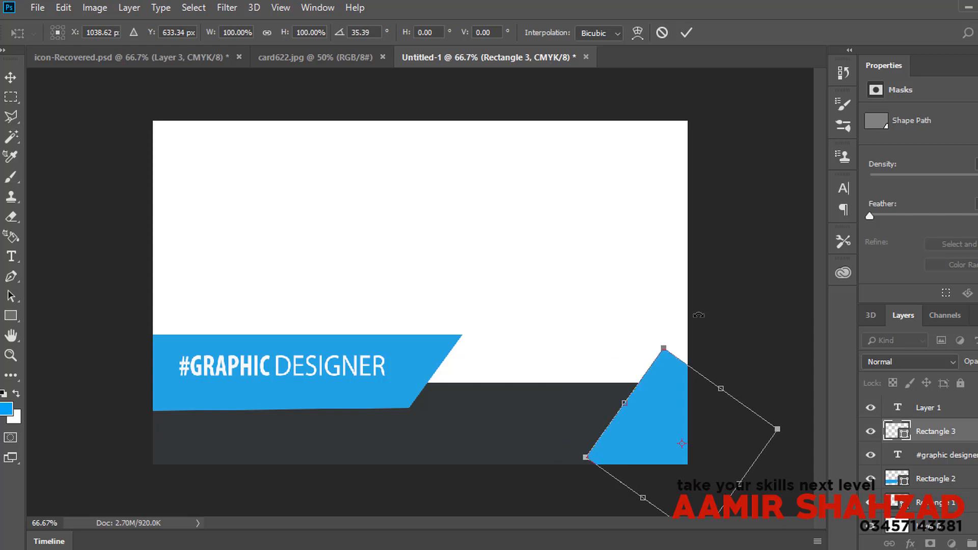
{"action": "left_click_drag", "start_coordinate": [658, 393], "coordinate": [681, 428]}
{"action": "key", "text": "Return"}
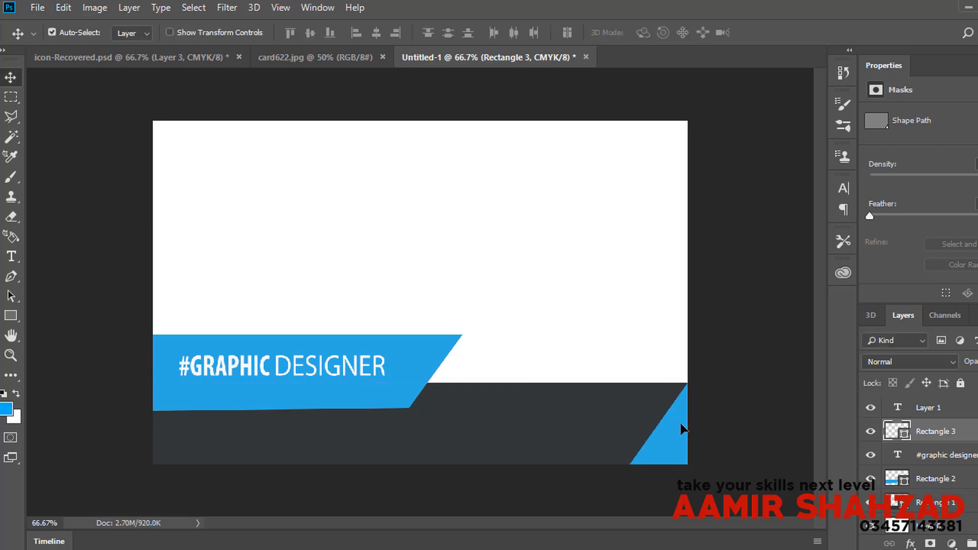
{"action": "left_click", "coordinate": [307, 55]}
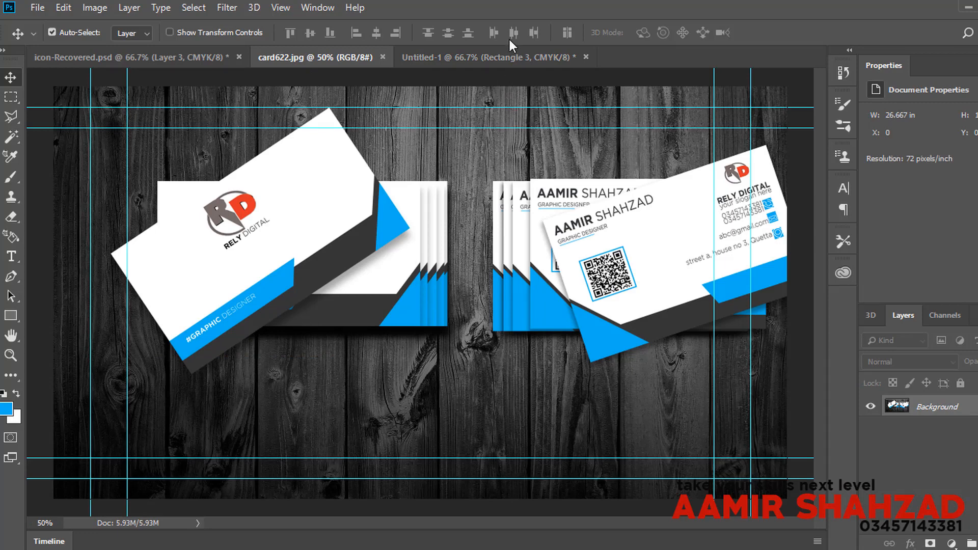
Step: Duplicate the blue corner triangle and fill the copy dark grey
{"action": "left_click", "coordinate": [509, 55]}
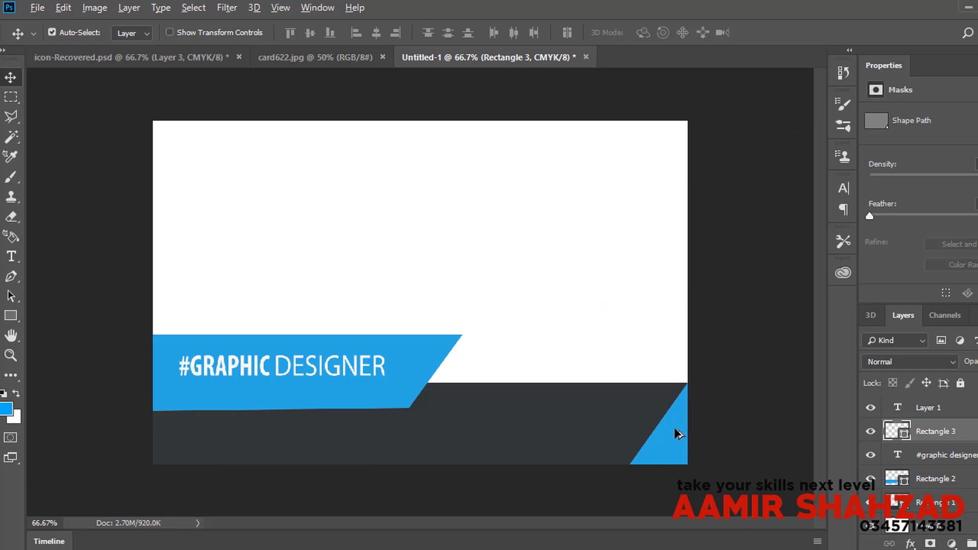
{"action": "mouse_move", "coordinate": [674, 429]}
{"action": "left_mouse_down"}
{"action": "mouse_move", "coordinate": [657, 422]}
{"action": "mouse_move", "coordinate": [676, 418]}
{"action": "left_mouse_up"}
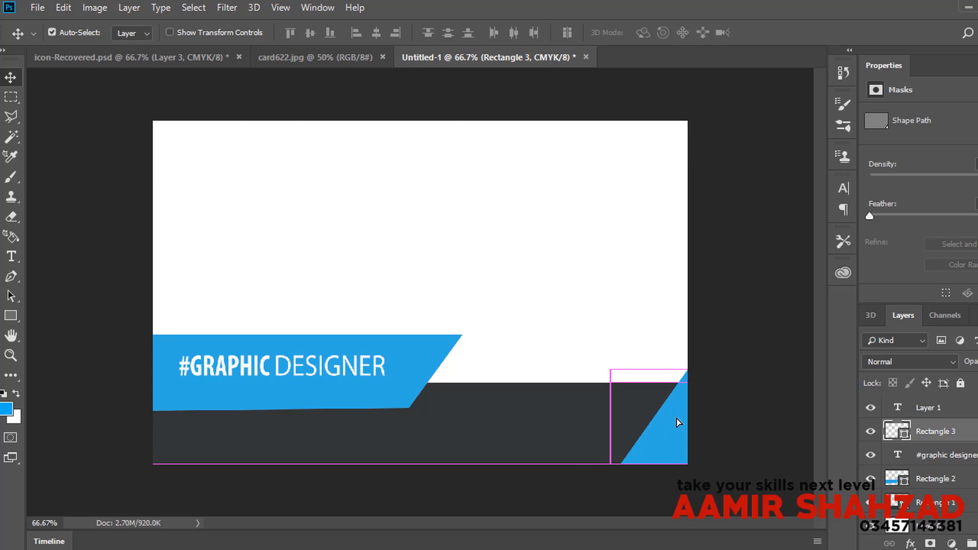
{"action": "key", "text": "ctrl+j"}
{"action": "left_click", "coordinate": [11, 315]}
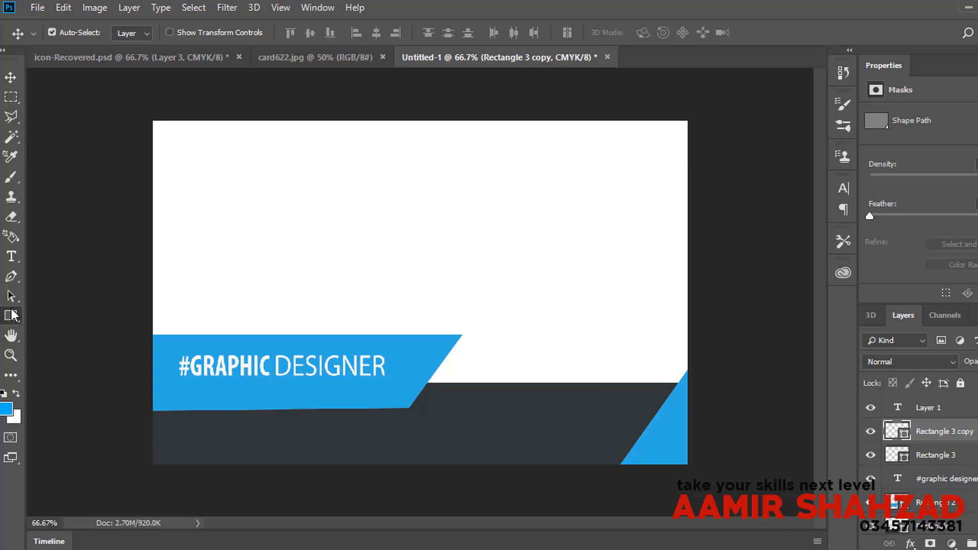
{"action": "left_click", "coordinate": [136, 32]}
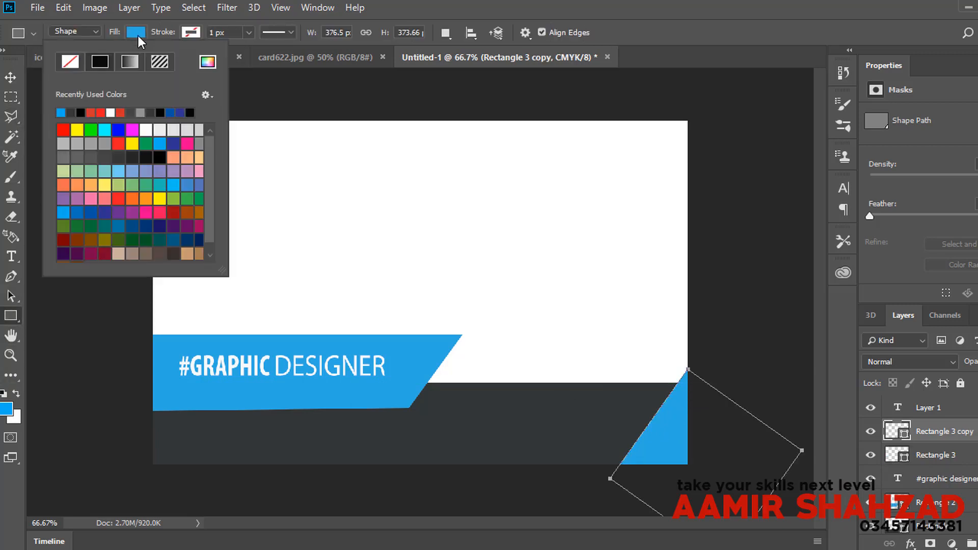
{"action": "left_click", "coordinate": [71, 112]}
Step: Place the dark copy beneath Rectangle 3 and nudge it slightly upward
{"action": "left_click", "coordinate": [9, 75]}
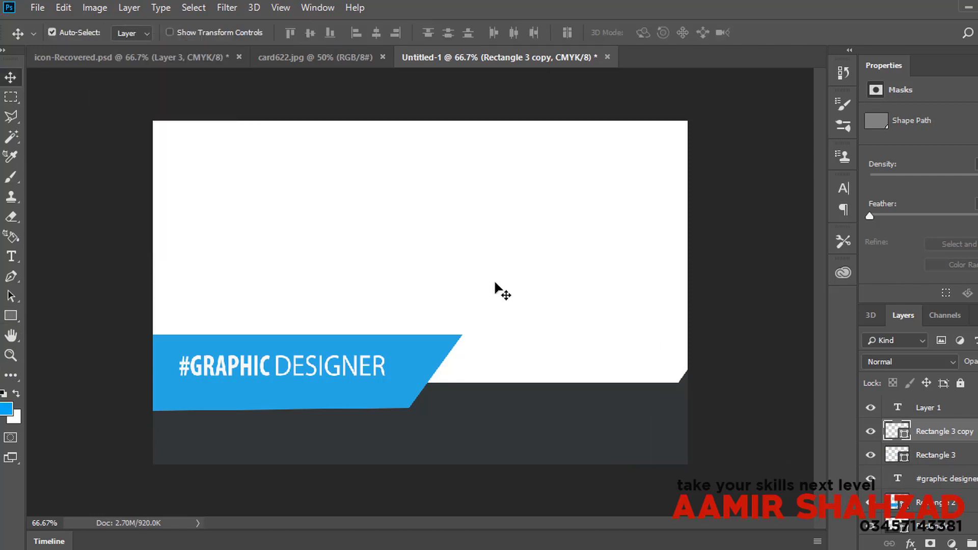
{"action": "left_click_drag", "start_coordinate": [933, 432], "coordinate": [925, 467]}
{"action": "mouse_move", "coordinate": [666, 404]}
{"action": "left_mouse_down"}
{"action": "mouse_move", "coordinate": [667, 389]}
{"action": "mouse_move", "coordinate": [672, 397]}
{"action": "left_mouse_up"}
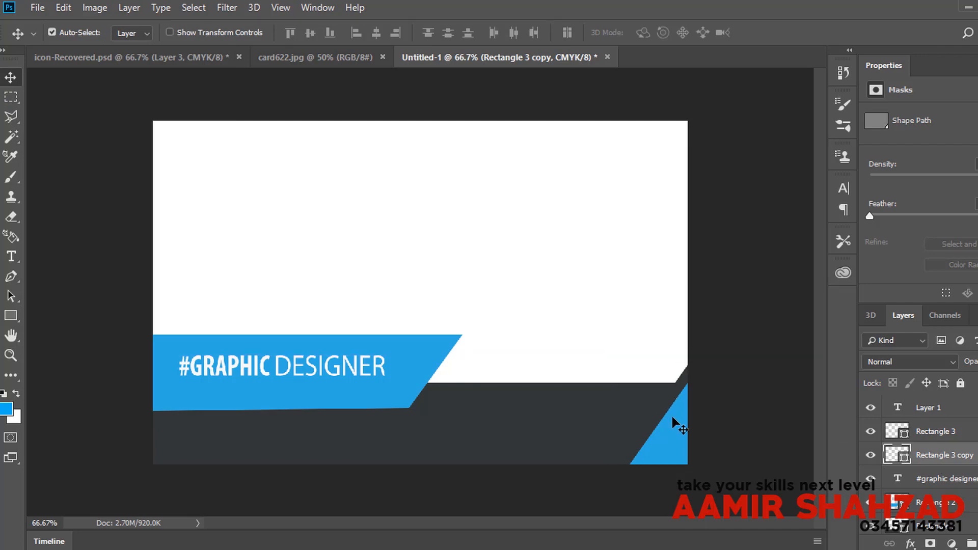
{"action": "left_click", "coordinate": [279, 54]}
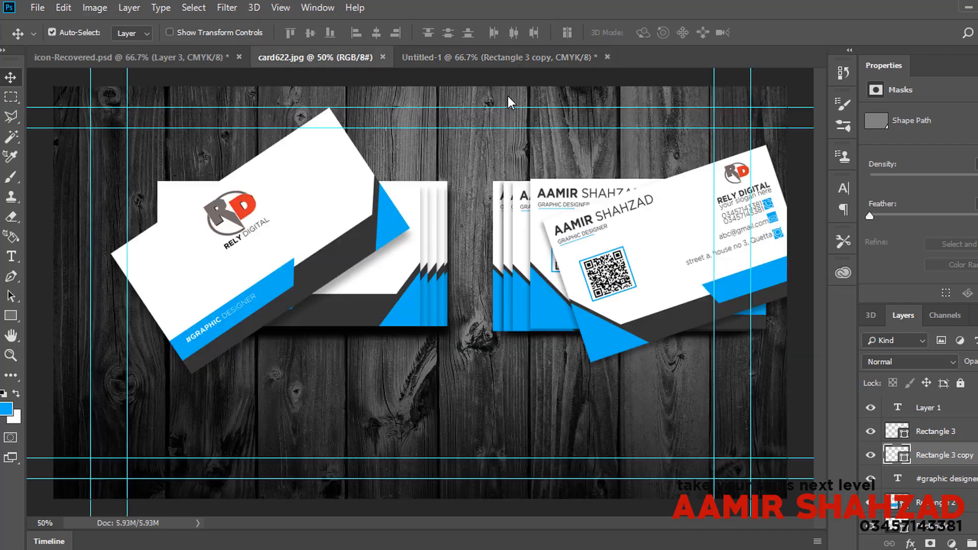
{"action": "left_click", "coordinate": [459, 55]}
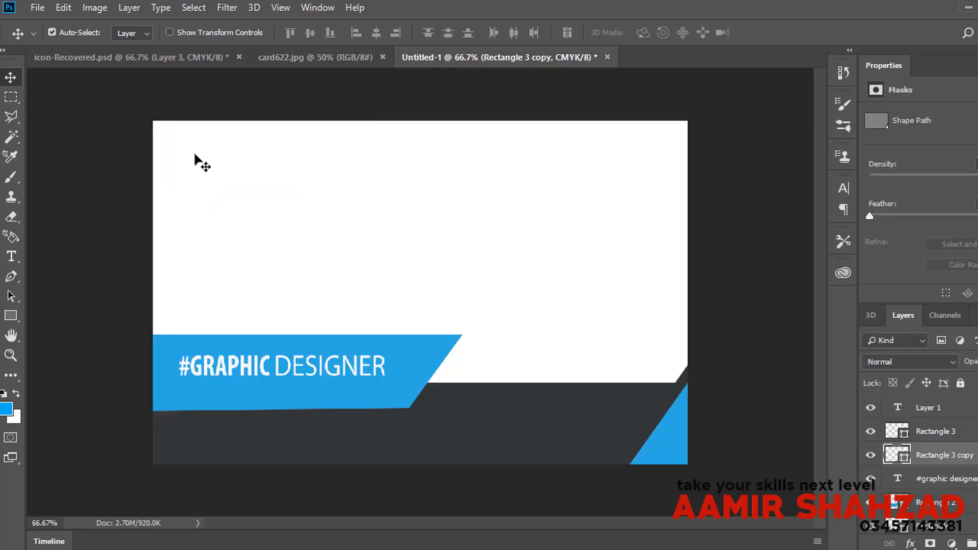
Step: Open logo.png and drag the RD logo onto the card near the top
{"action": "left_click", "coordinate": [37, 9]}
{"action": "left_click", "coordinate": [53, 37]}
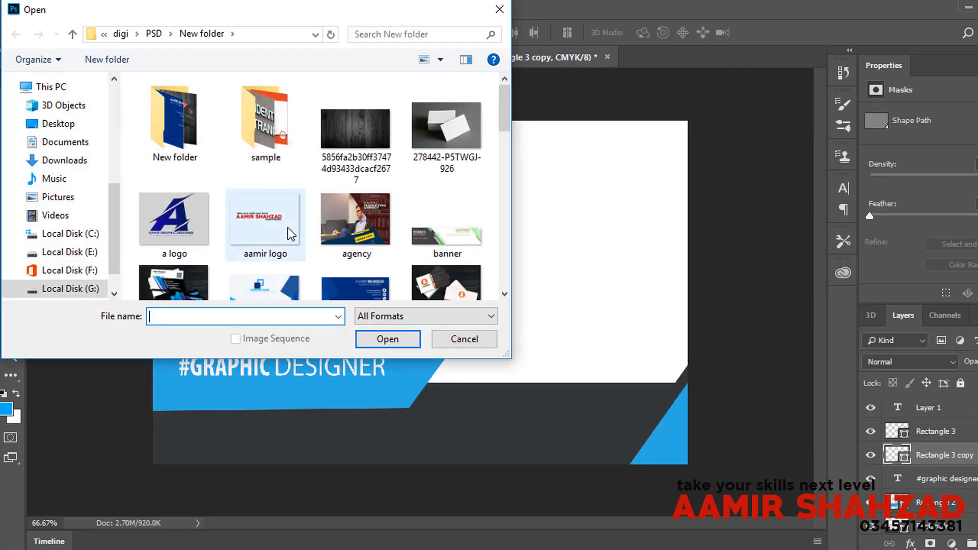
{"action": "scroll", "coordinate": [278, 212], "scroll_direction": "down", "scroll_amount": 5}
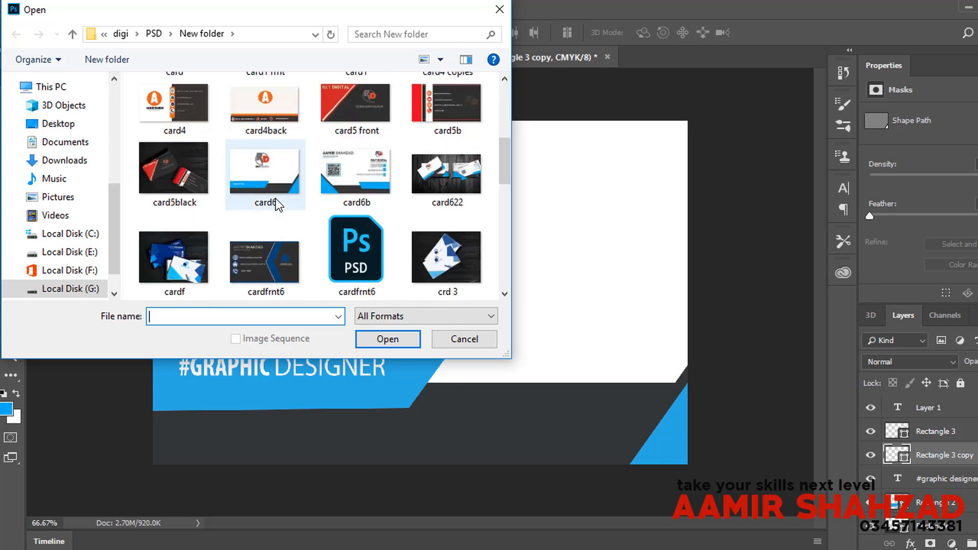
{"action": "left_click", "coordinate": [276, 203]}
{"action": "type", "text": "logo"}
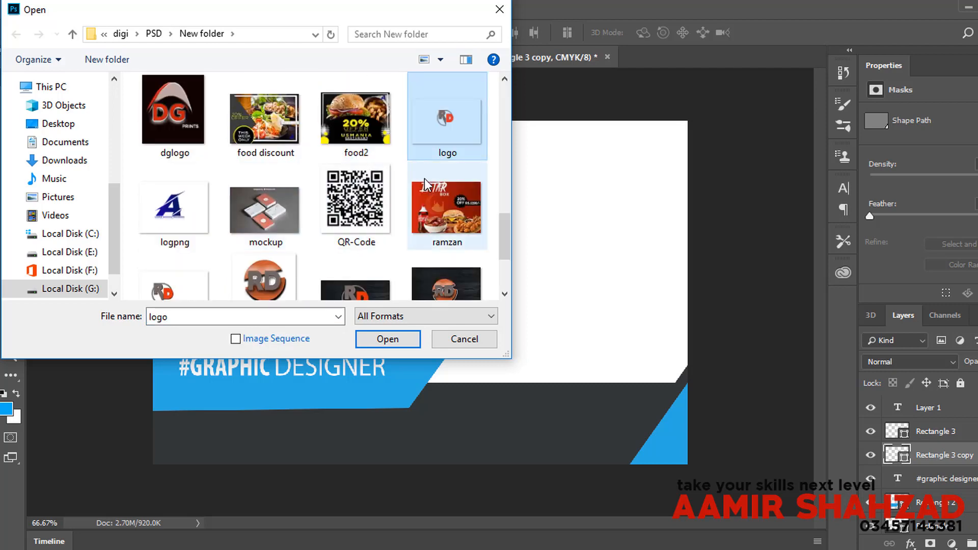
{"action": "left_click", "coordinate": [397, 341]}
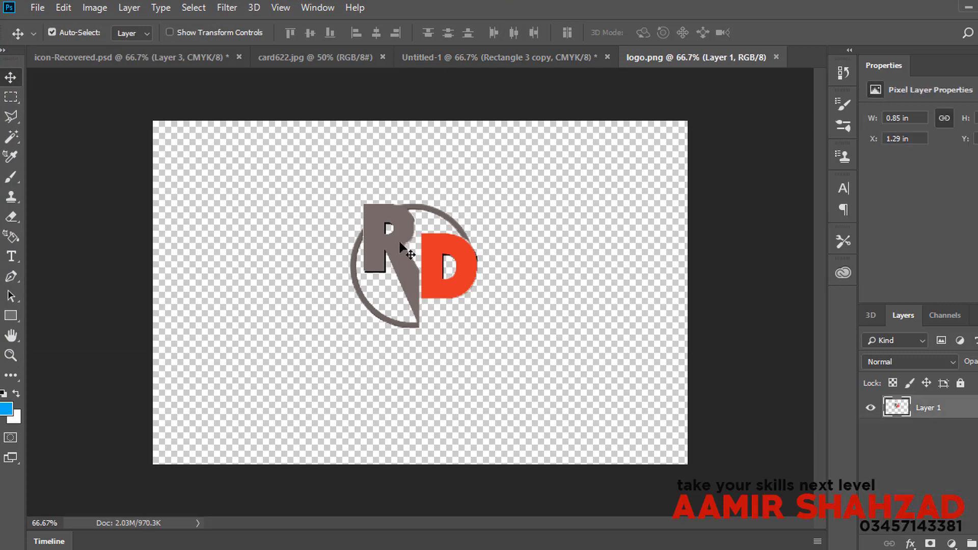
{"action": "left_click_drag", "start_coordinate": [400, 247], "coordinate": [422, 224]}
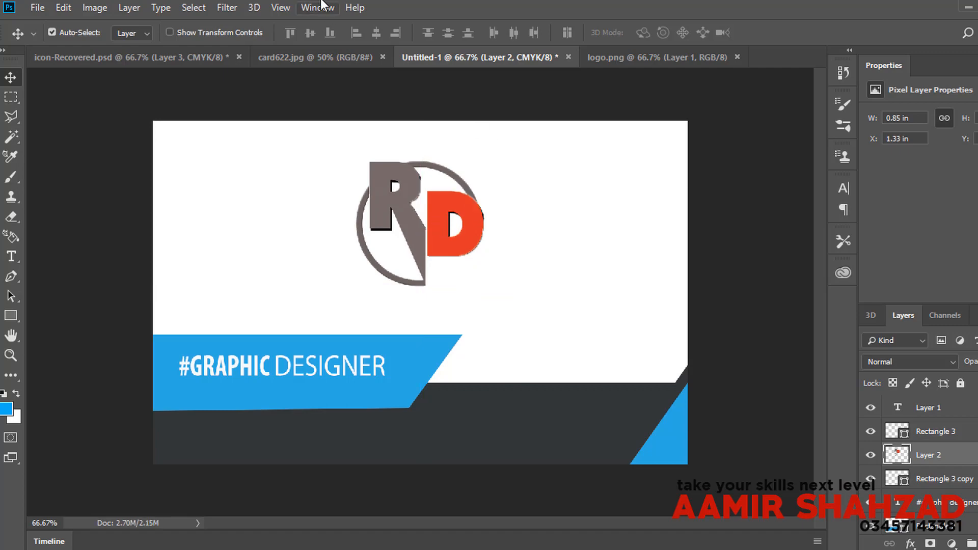
Step: Raise the dark corner shape about 0.113 in higher, checking against the mockup
{"action": "left_click", "coordinate": [328, 50]}
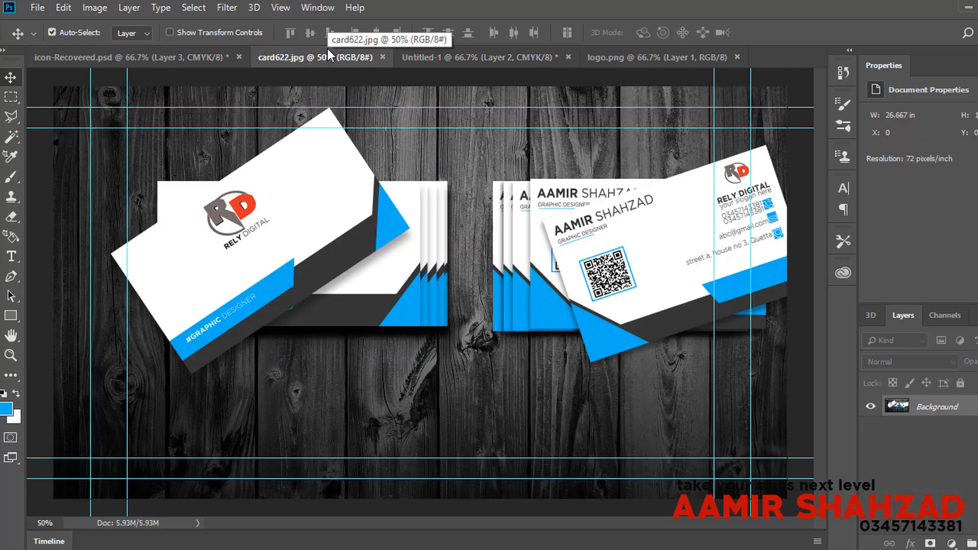
{"action": "left_click", "coordinate": [488, 57]}
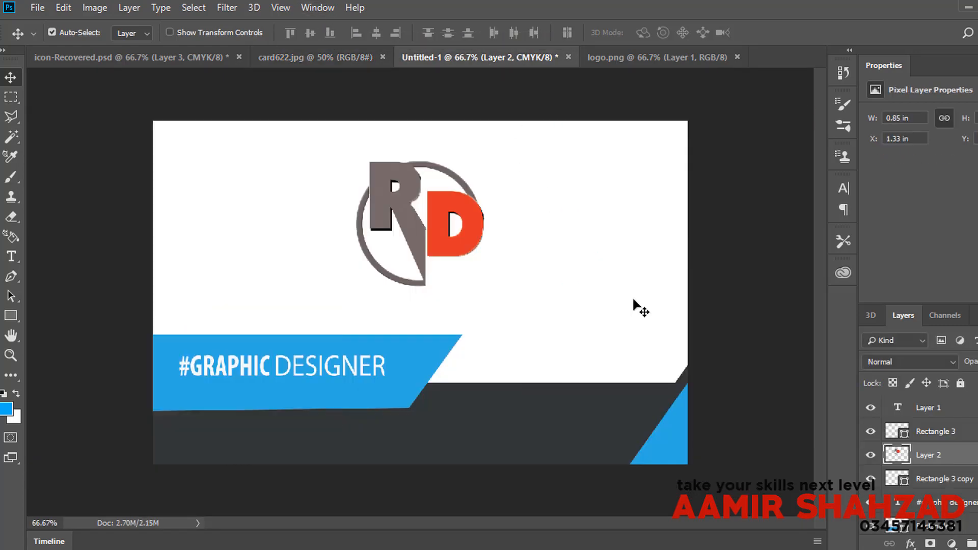
{"action": "left_click_drag", "start_coordinate": [685, 379], "coordinate": [685, 371]}
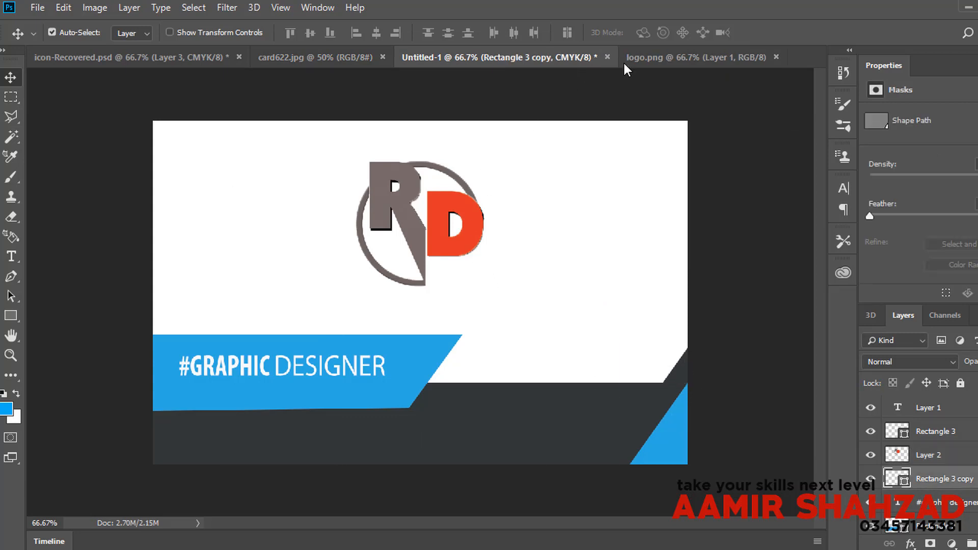
{"action": "left_click", "coordinate": [304, 60]}
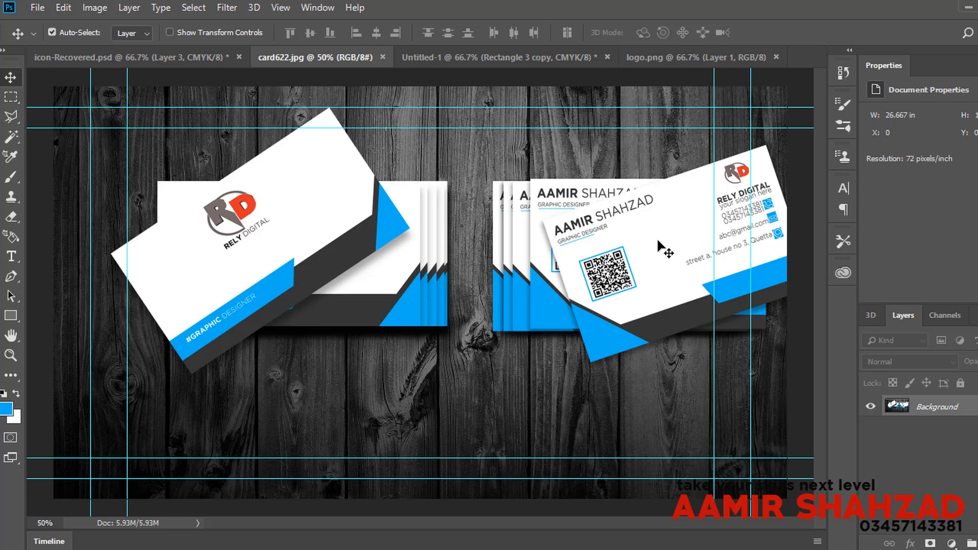
{"action": "left_click", "coordinate": [546, 58]}
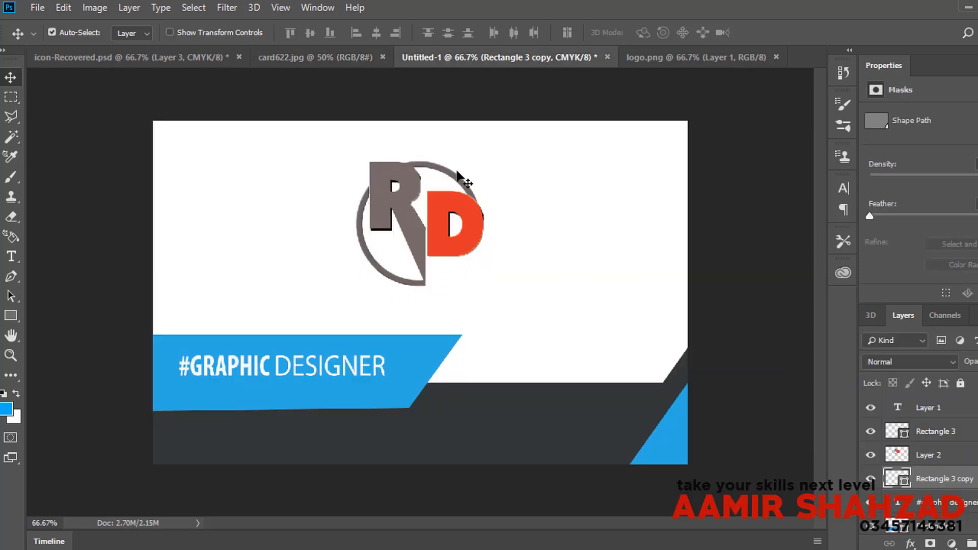
Step: Create a new 3.5 × 2.25 in, 300 ppi CMYK document from the Custom preset and close logo.png
{"action": "left_click", "coordinate": [36, 7]}
{"action": "left_click", "coordinate": [40, 24]}
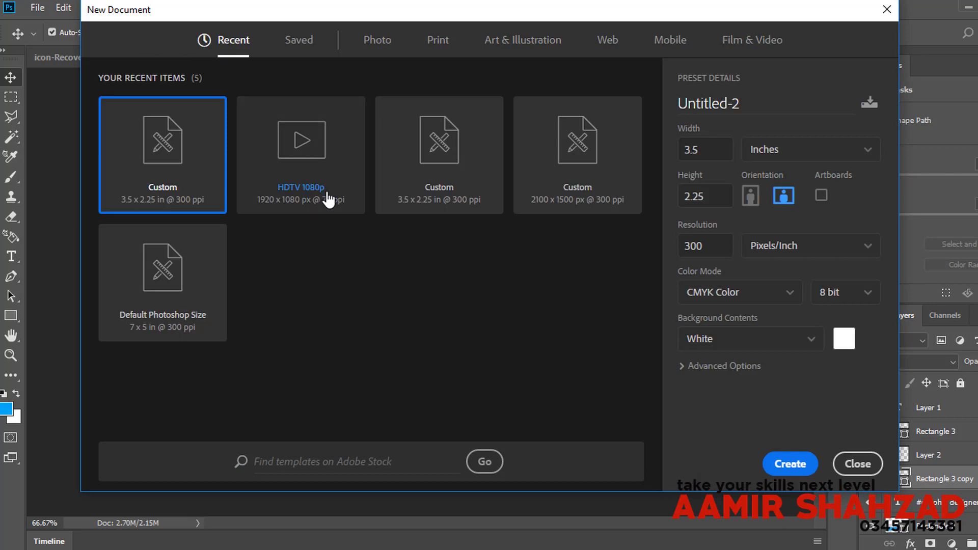
{"action": "left_click", "coordinate": [777, 468]}
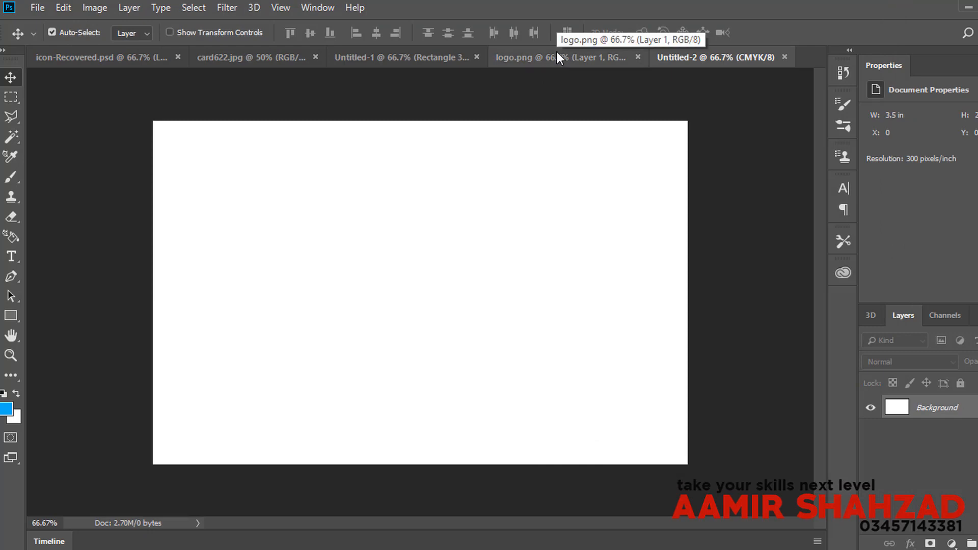
{"action": "left_click", "coordinate": [635, 55]}
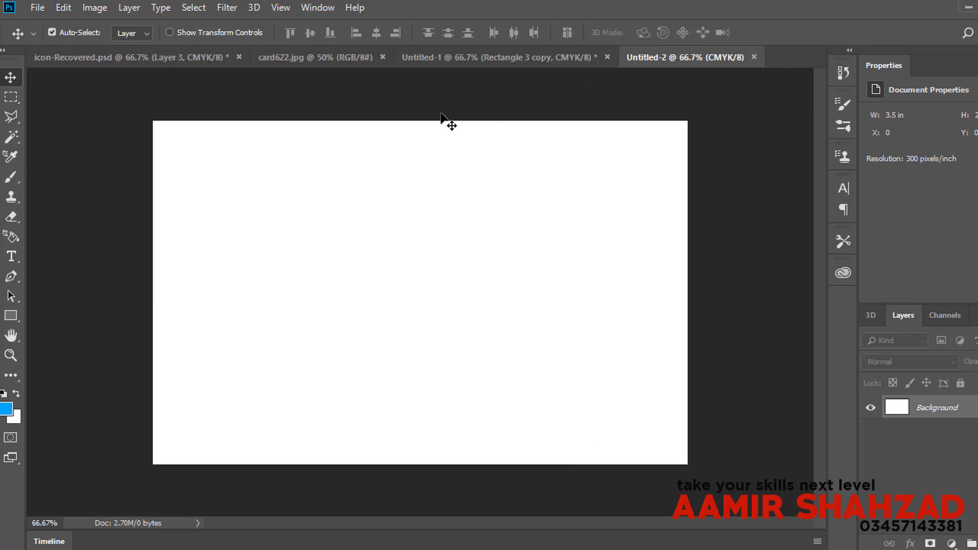
{"action": "left_click", "coordinate": [466, 54]}
Step: Compare against the card622.jpg mockup, reorder the document tabs, and switch to the blank Untitled-2
{"action": "left_click", "coordinate": [344, 56]}
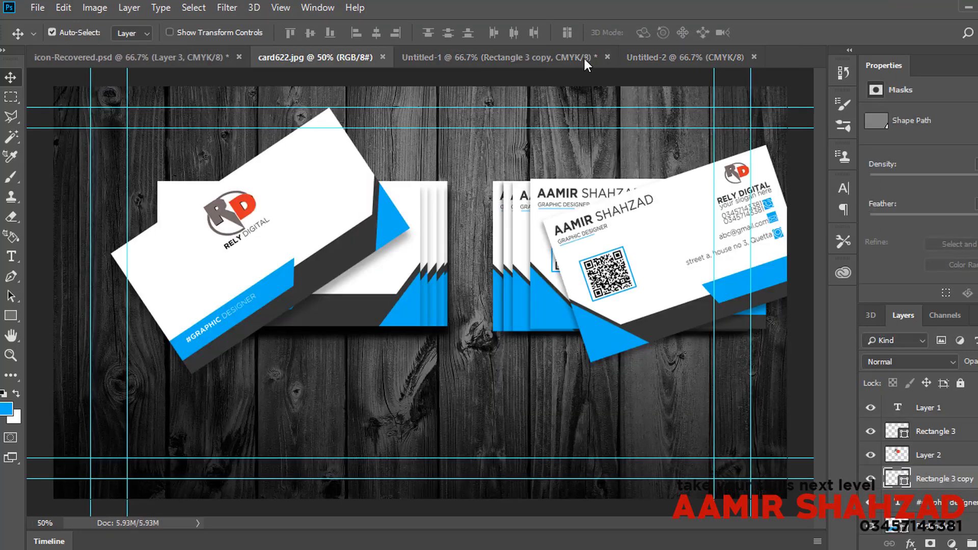
{"action": "left_click", "coordinate": [607, 57]}
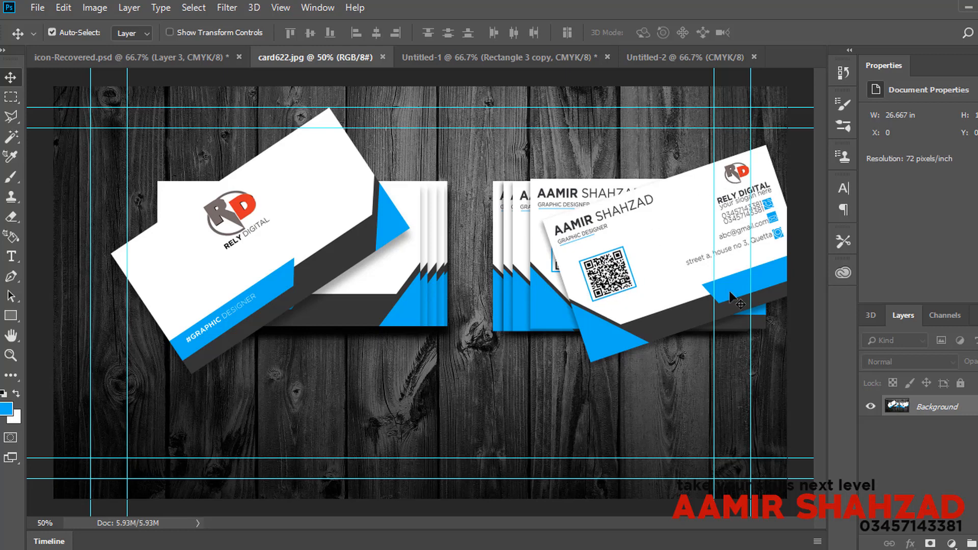
{"action": "left_click", "coordinate": [479, 63]}
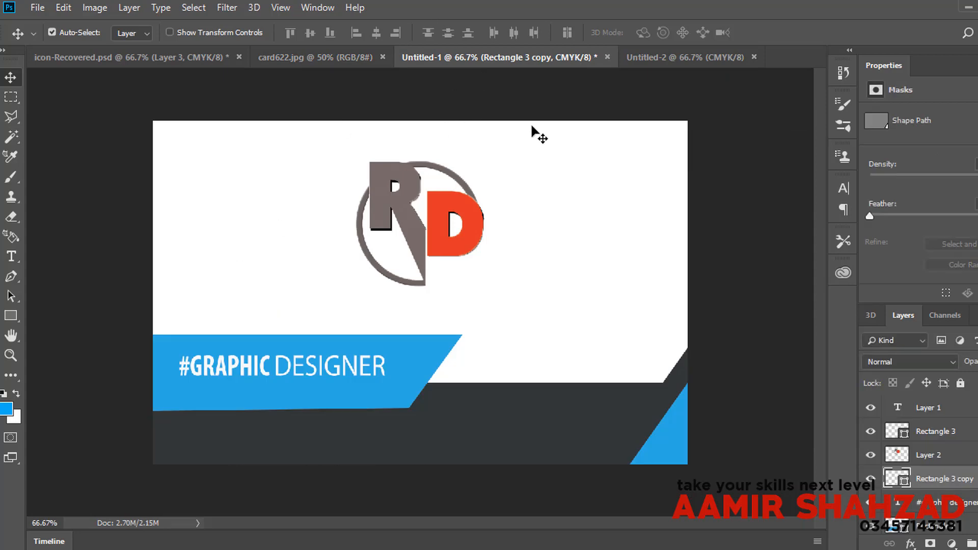
{"action": "left_click_drag", "start_coordinate": [665, 62], "coordinate": [441, 62]}
{"action": "left_click_drag", "start_coordinate": [659, 54], "coordinate": [432, 41]}
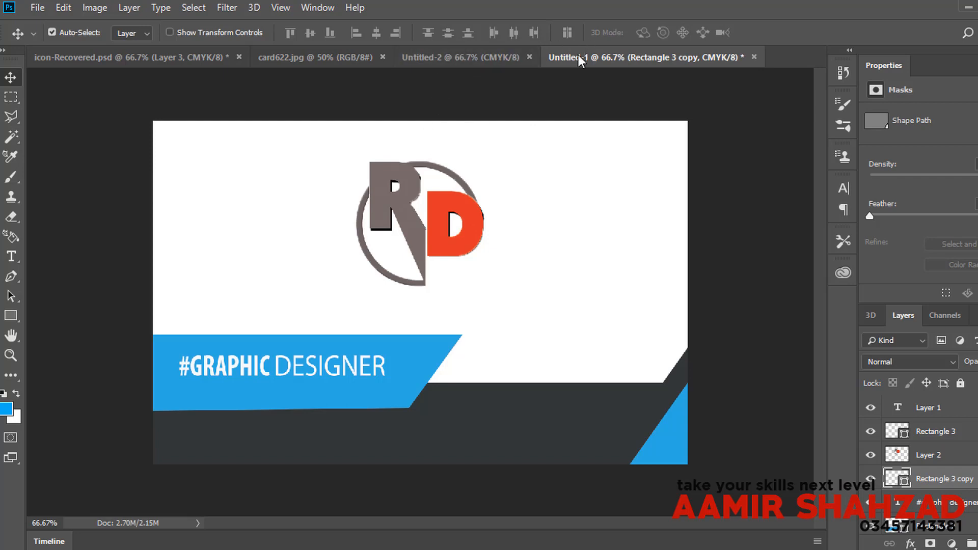
{"action": "left_click_drag", "start_coordinate": [578, 54], "coordinate": [421, 60]}
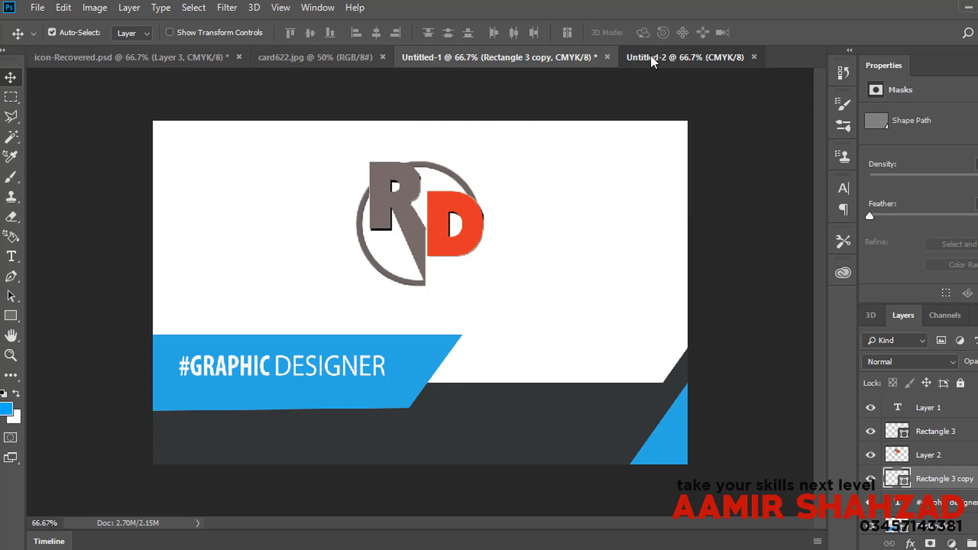
{"action": "left_click", "coordinate": [650, 56]}
Step: Draw a full-width dark grey rectangle band along the bottom of the card
{"action": "left_click", "coordinate": [12, 317]}
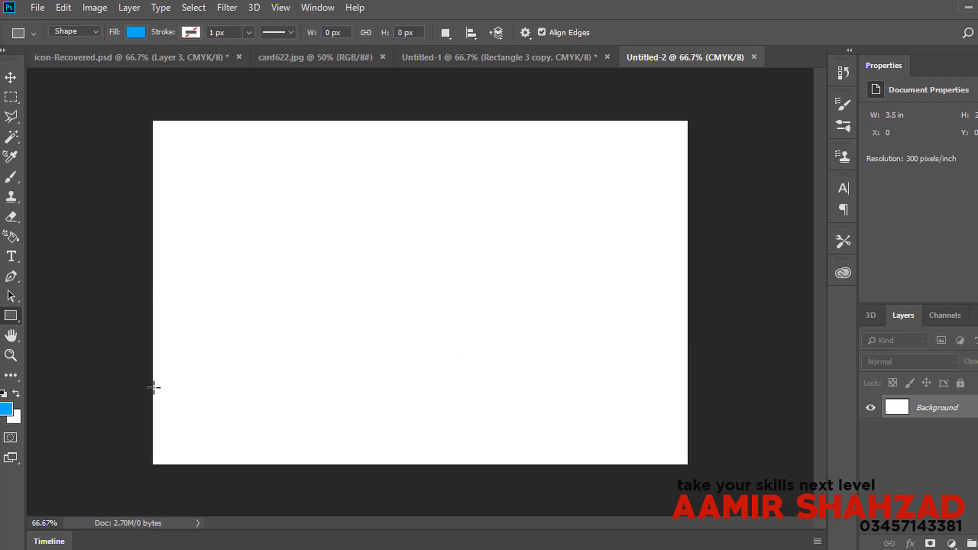
{"action": "left_click_drag", "start_coordinate": [154, 387], "coordinate": [688, 470]}
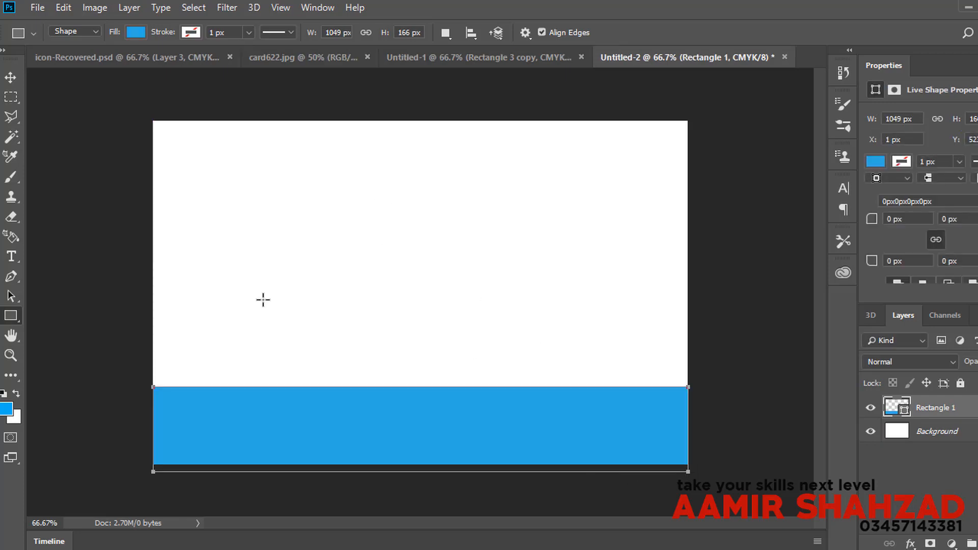
{"action": "left_click", "coordinate": [136, 32]}
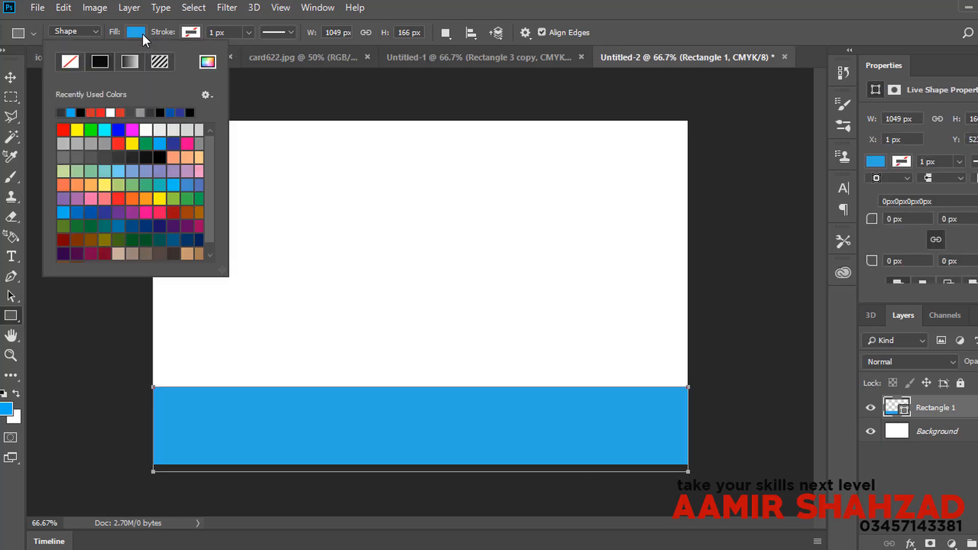
{"action": "left_click", "coordinate": [62, 115]}
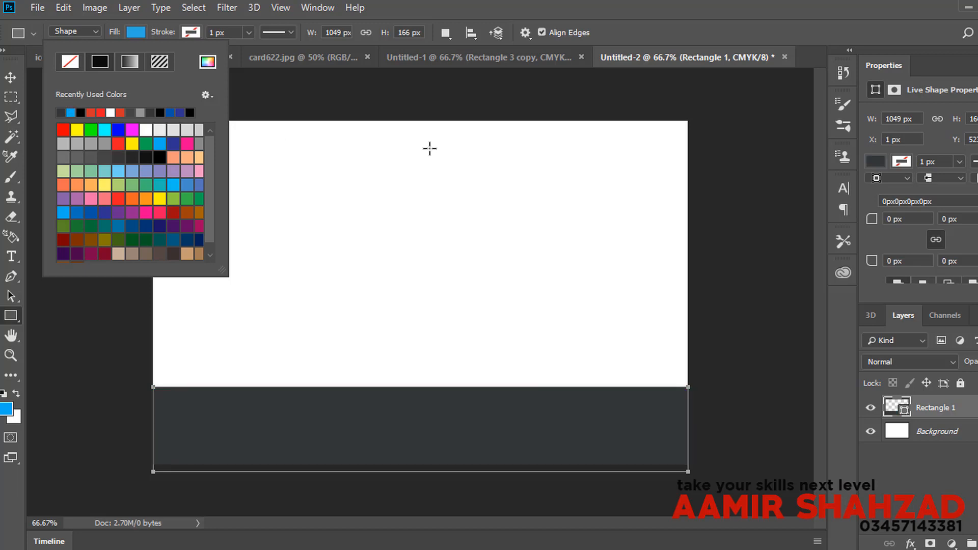
Step: Reorder the tabs, check the card622.jpg mockup, and return to Untitled-2
{"action": "left_click", "coordinate": [534, 63]}
{"action": "left_click_drag", "start_coordinate": [534, 62], "coordinate": [662, 56]}
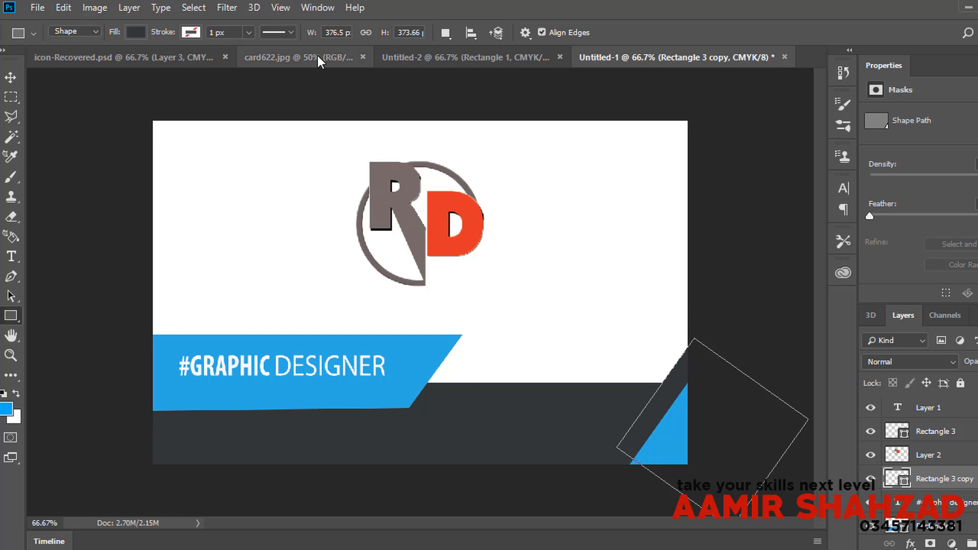
{"action": "left_click", "coordinate": [316, 57]}
{"action": "left_click", "coordinate": [448, 56]}
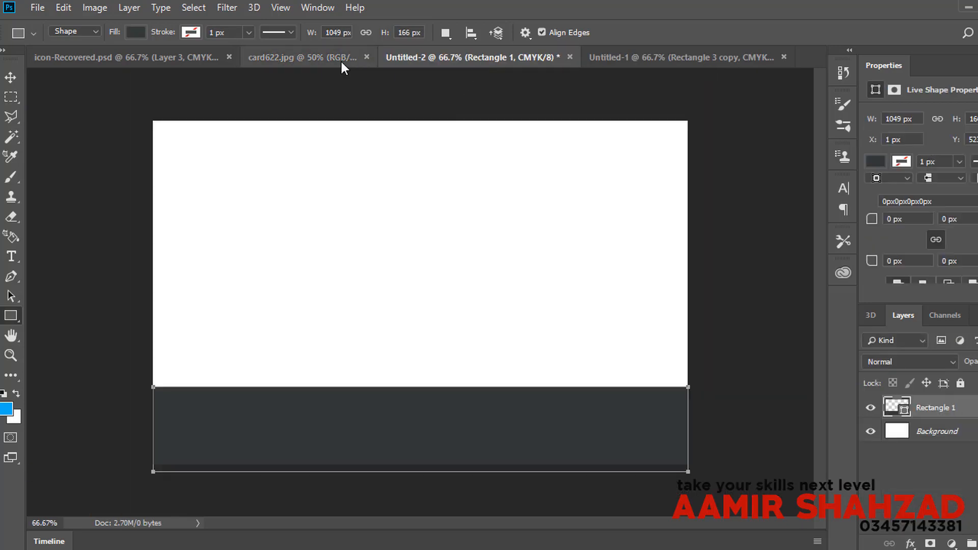
{"action": "key", "text": "ctrl+shift+Tab"}
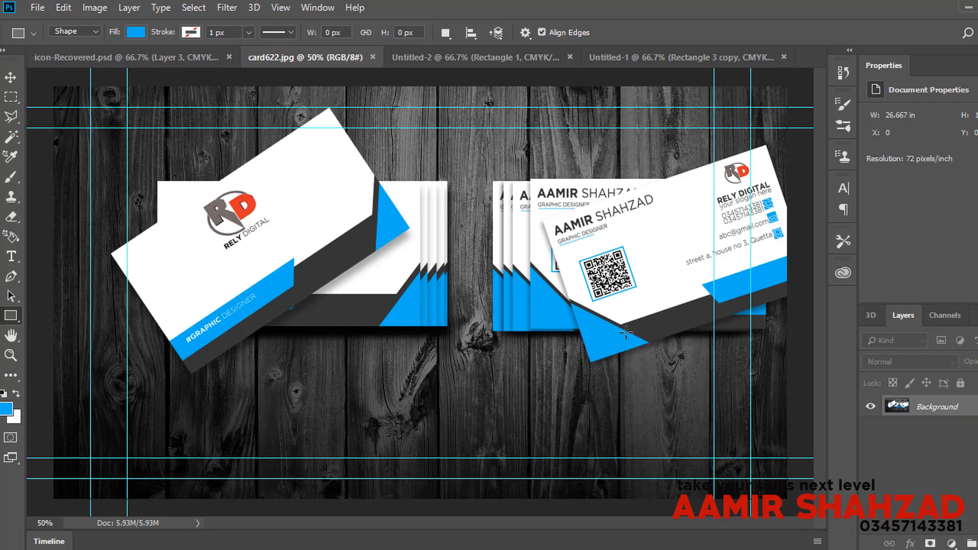
{"action": "left_click", "coordinate": [514, 59]}
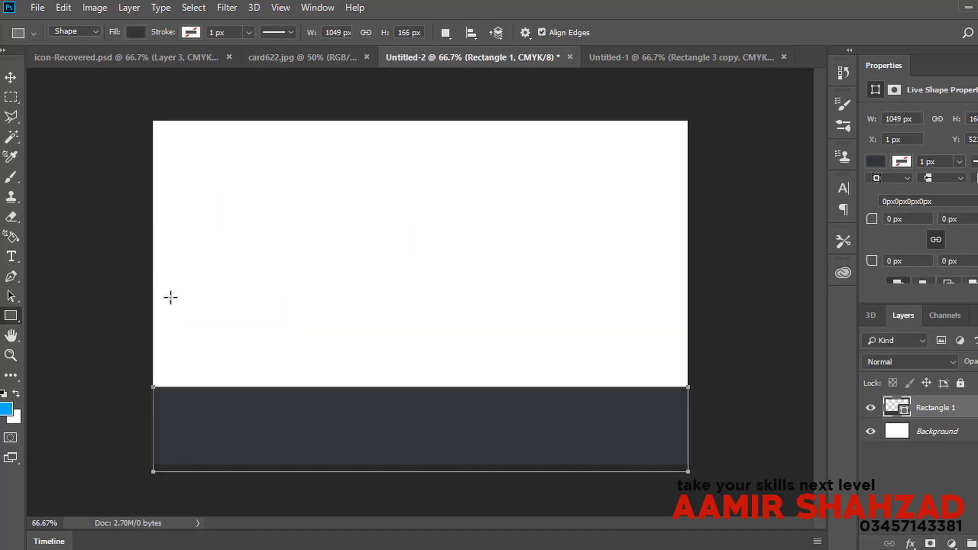
Step: Draw a square on the left of the card filled with light blue
{"action": "left_click_drag", "start_coordinate": [173, 237], "coordinate": [299, 362]}
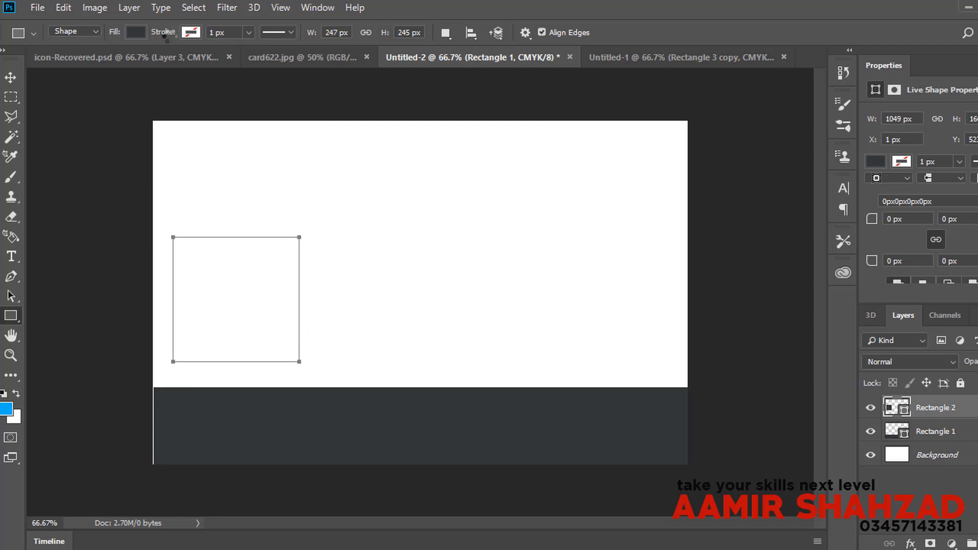
{"action": "left_click", "coordinate": [129, 33]}
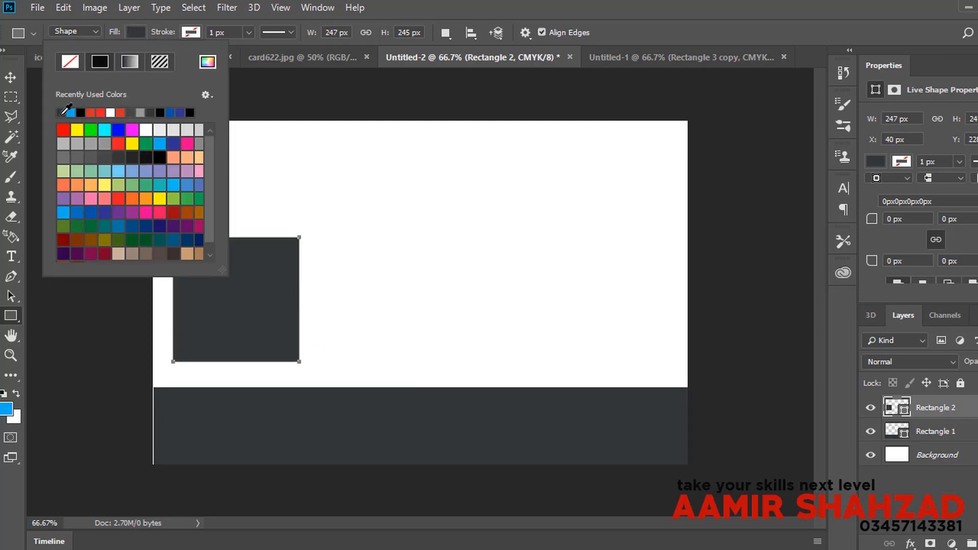
{"action": "left_click", "coordinate": [70, 112]}
{"action": "left_click", "coordinate": [114, 176]}
Step: Rotate the blue square about 52° and position it as a bottom-left corner triangle
{"action": "key", "text": "v"}
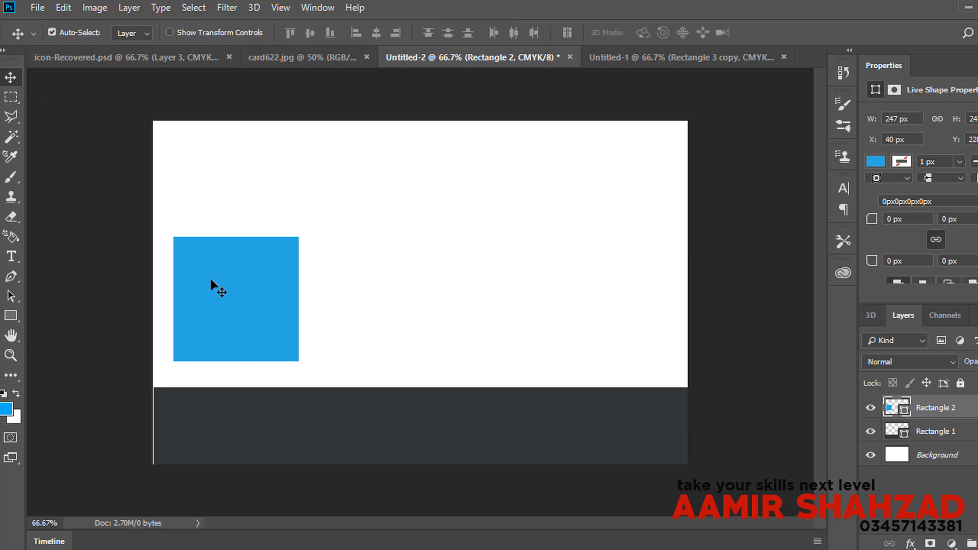
{"action": "left_click_drag", "start_coordinate": [210, 284], "coordinate": [263, 329]}
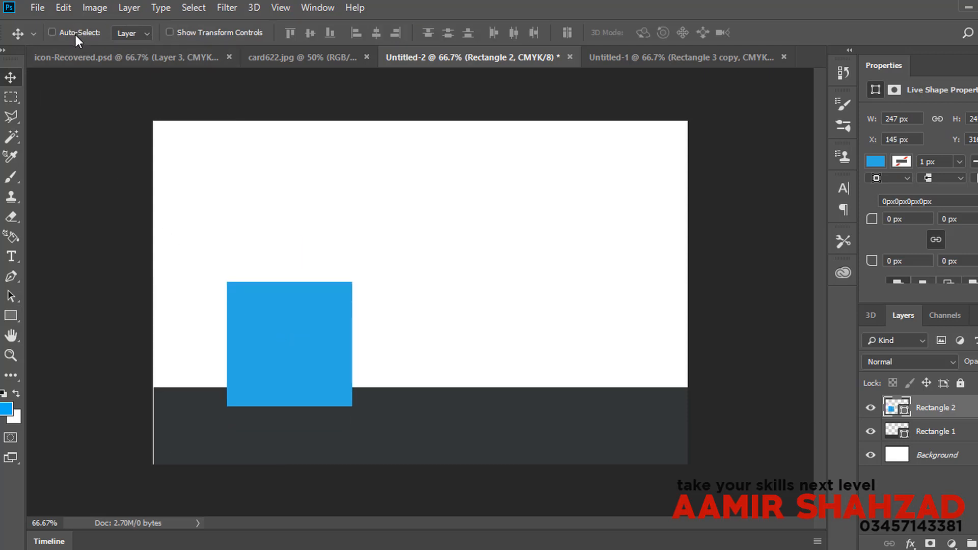
{"action": "key", "text": "ctrl+t"}
{"action": "left_click_drag", "start_coordinate": [341, 262], "coordinate": [178, 433]}
{"action": "key", "text": "Return"}
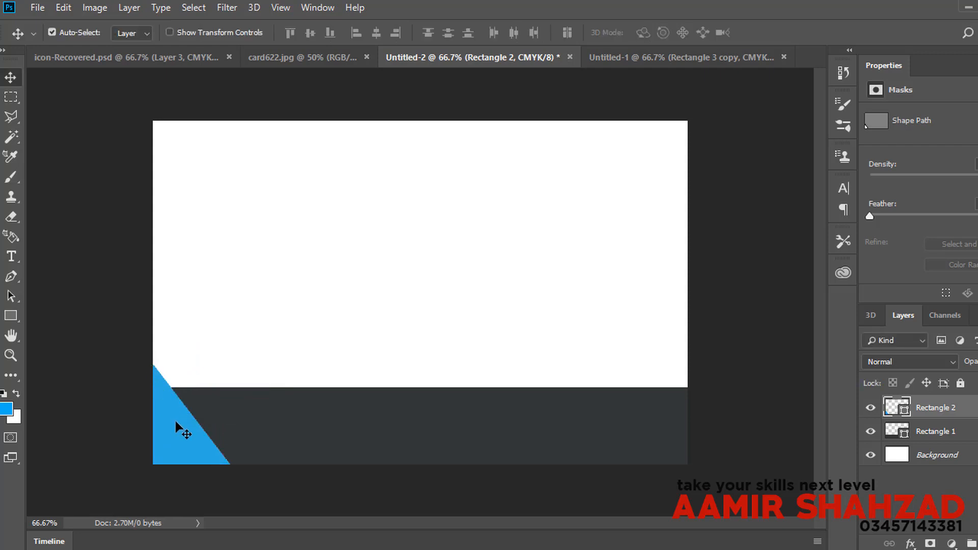
{"action": "left_click_drag", "start_coordinate": [179, 420], "coordinate": [190, 415]}
Step: Make the triangle copy dark grey, move it below Rectangle 2, and shift it up-left
{"action": "left_click", "coordinate": [11, 316]}
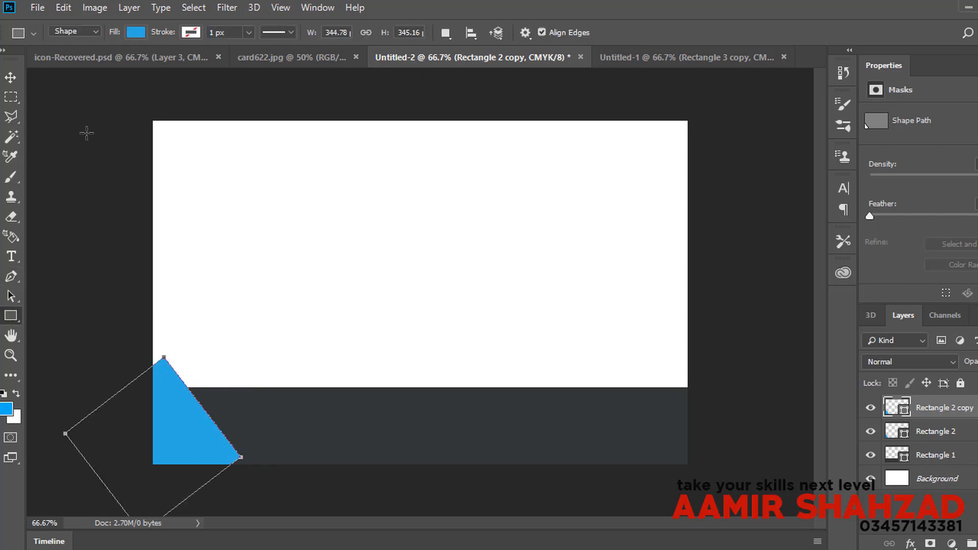
{"action": "left_click", "coordinate": [138, 36]}
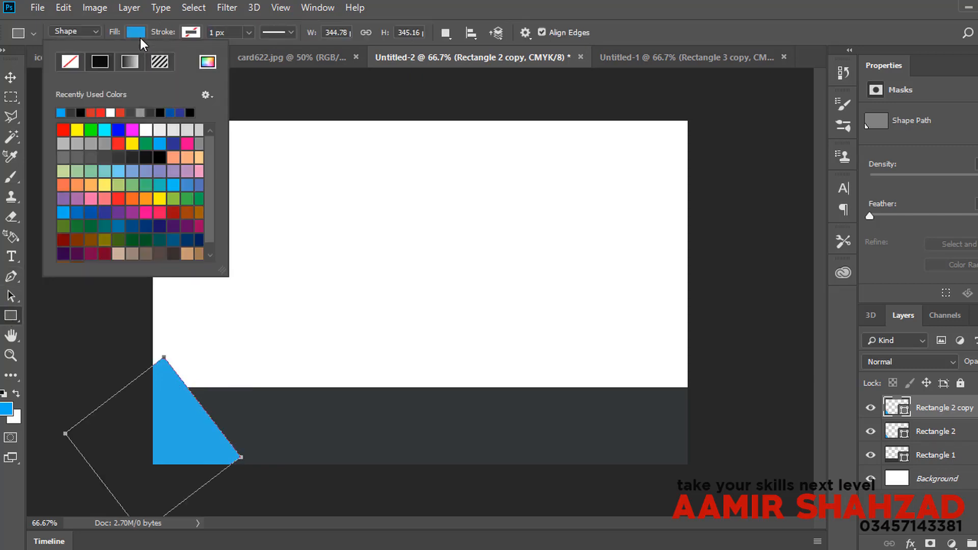
{"action": "left_click", "coordinate": [74, 114]}
{"action": "left_click", "coordinate": [19, 80]}
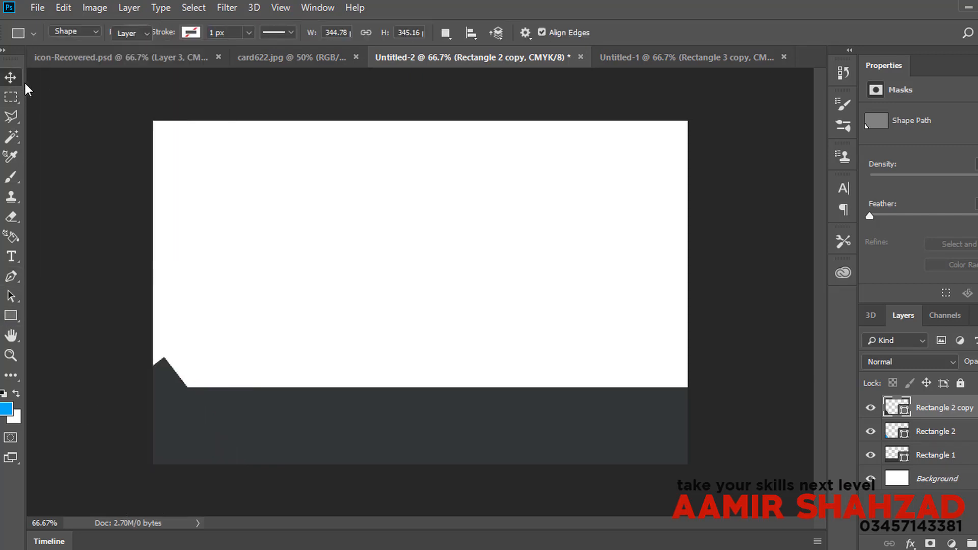
{"action": "left_click_drag", "start_coordinate": [950, 415], "coordinate": [948, 439]}
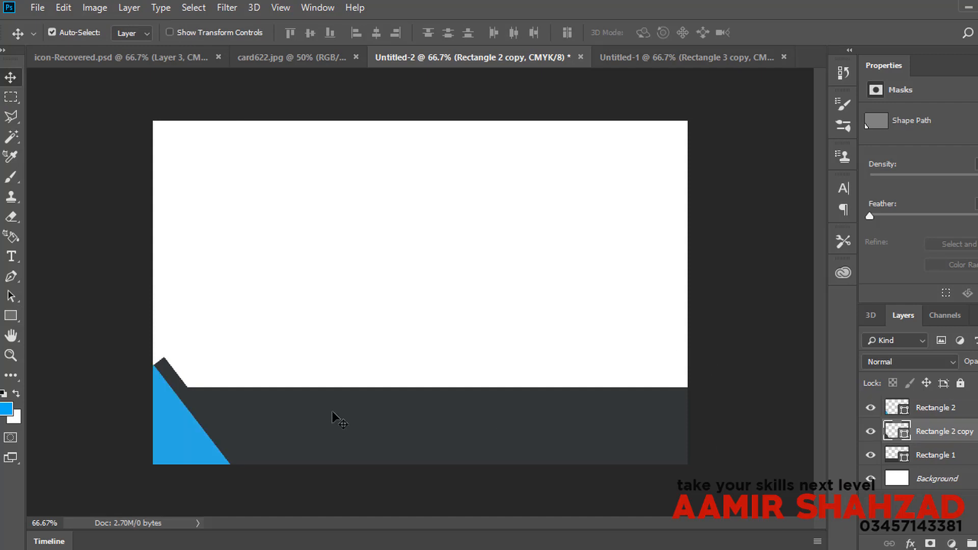
{"action": "left_click_drag", "start_coordinate": [183, 389], "coordinate": [162, 371]}
Step: Check the card622.jpg mockup and return to the Untitled-2 card design
{"action": "left_click", "coordinate": [328, 59]}
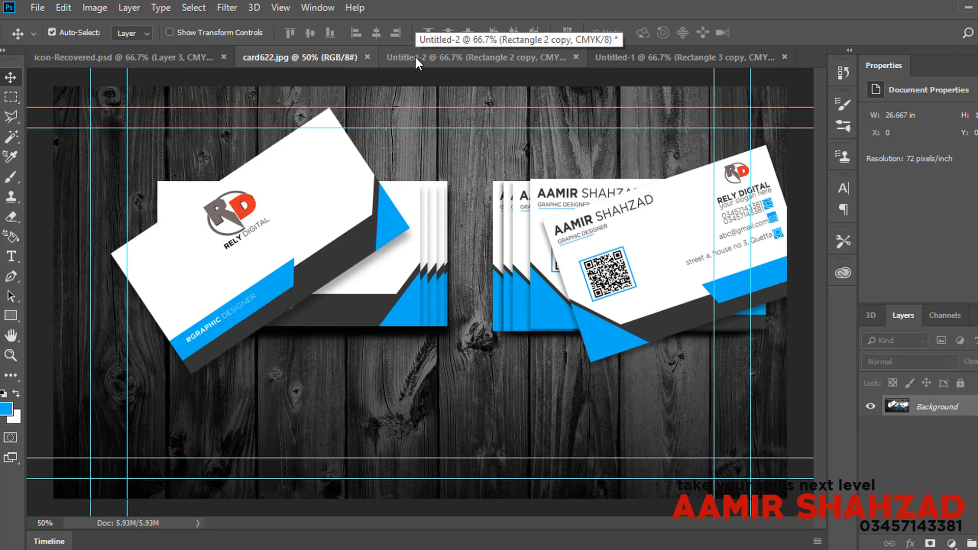
{"action": "left_click", "coordinate": [415, 57]}
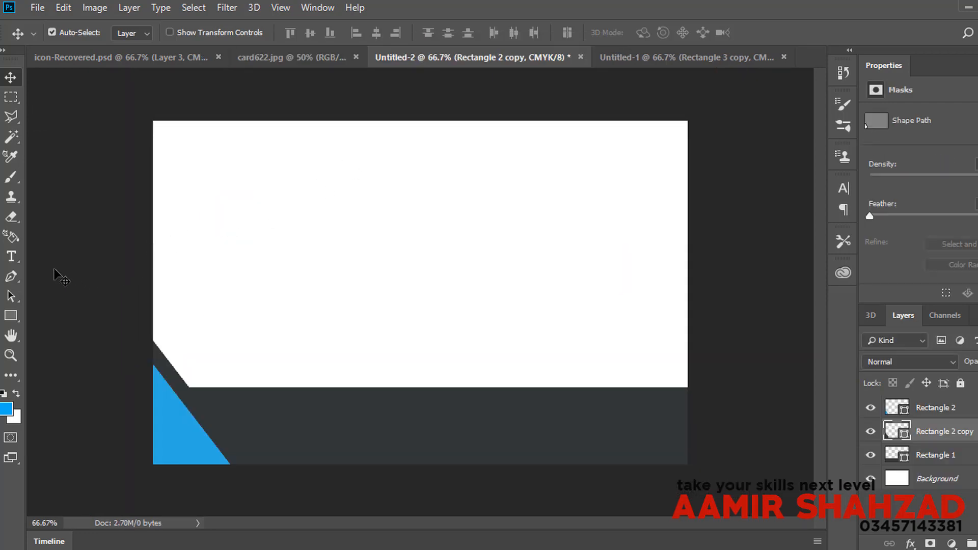
{"action": "left_click", "coordinate": [11, 256]}
Step: Type the designer's name, colour it near-black, and move it toward the top-left corner
{"action": "left_click", "coordinate": [306, 235]}
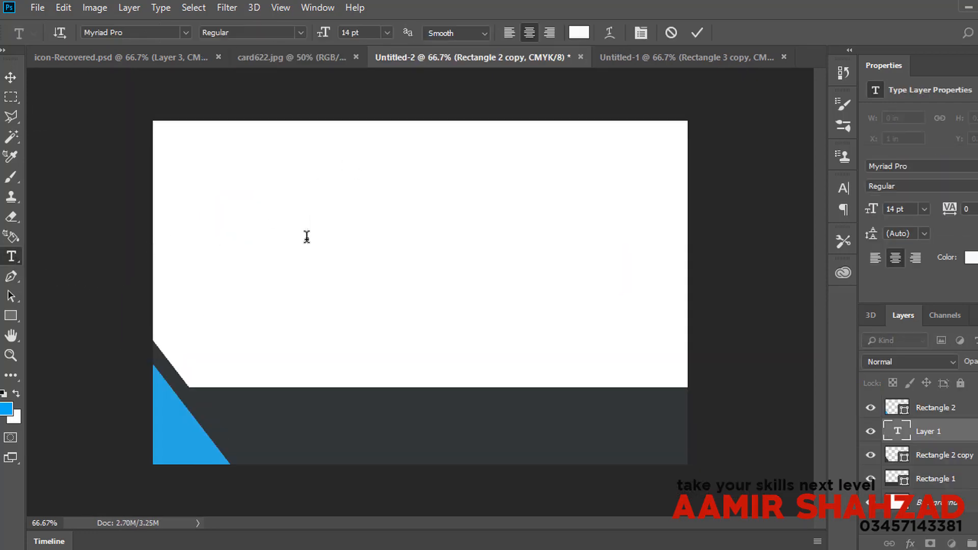
{"action": "left_click", "coordinate": [10, 76]}
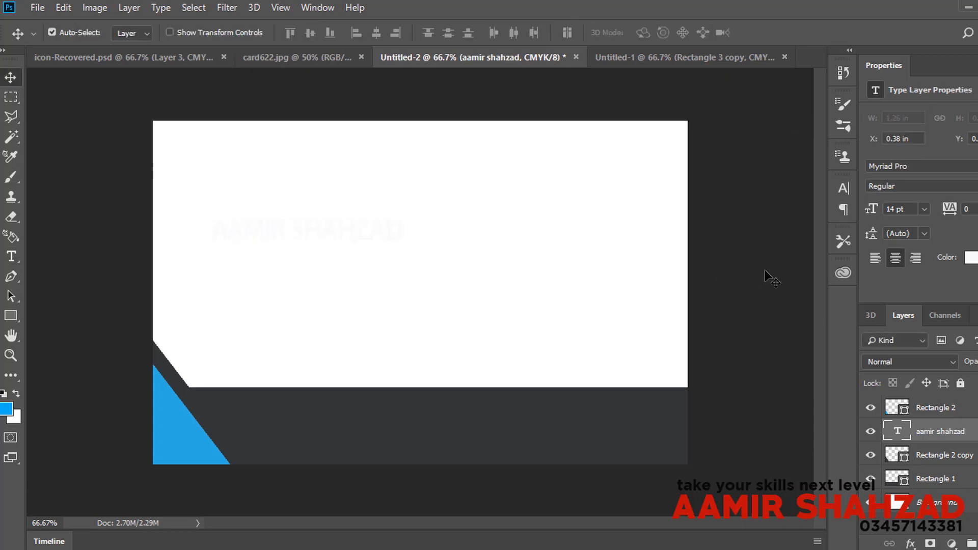
{"action": "left_click", "coordinate": [844, 192]}
{"action": "left_click", "coordinate": [797, 280]}
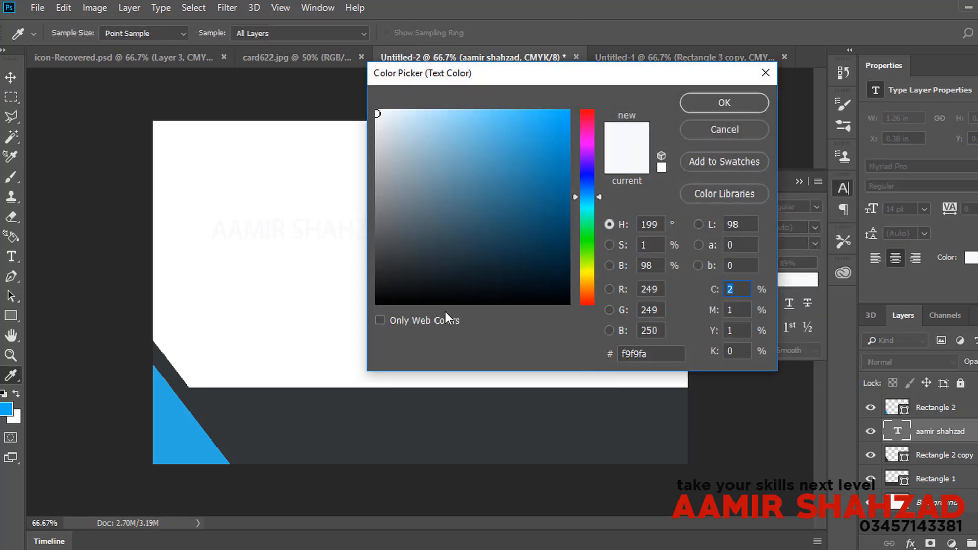
{"action": "left_click", "coordinate": [423, 301]}
{"action": "left_click", "coordinate": [748, 97]}
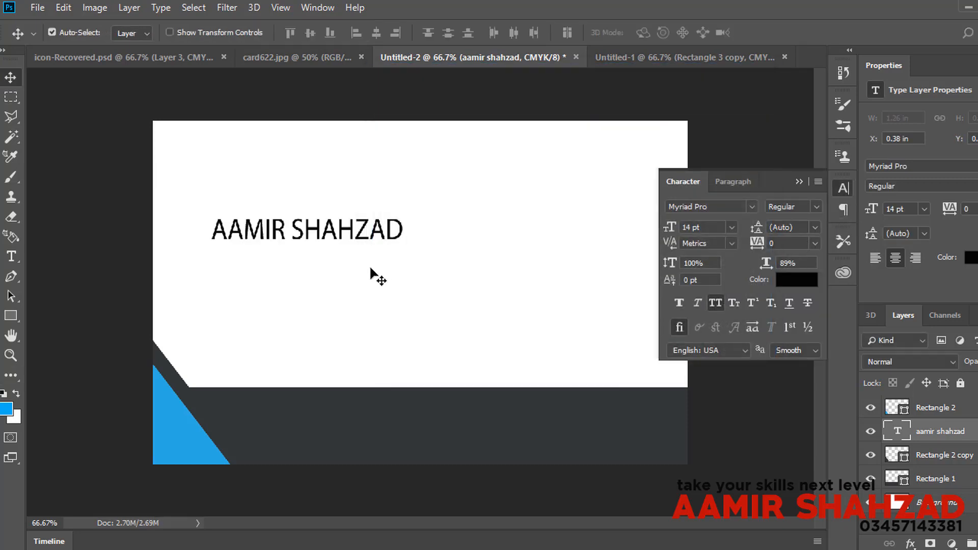
{"action": "left_click_drag", "start_coordinate": [341, 231], "coordinate": [309, 144]}
Step: Set the name's font to Gotham Bold and nudge it slightly right
{"action": "left_click", "coordinate": [732, 207]}
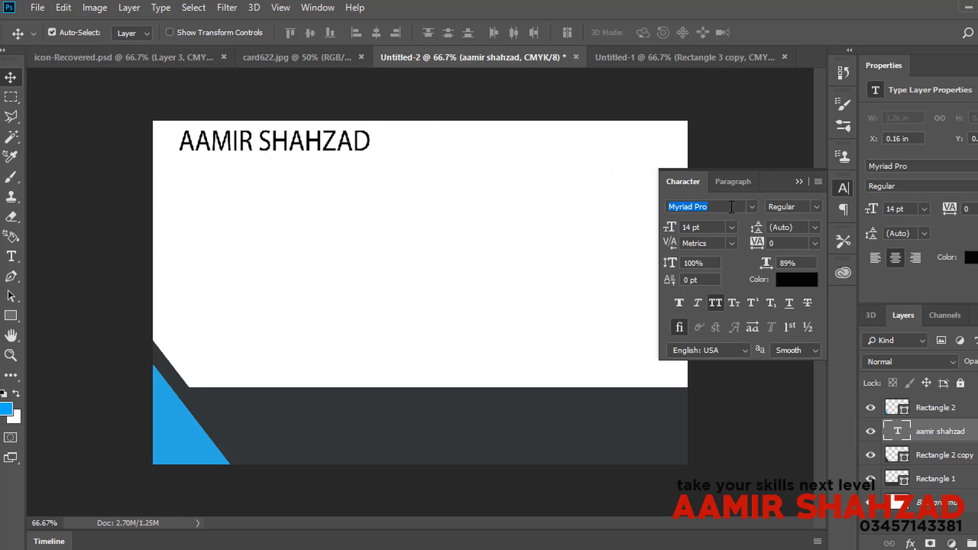
{"action": "left_click", "coordinate": [732, 209]}
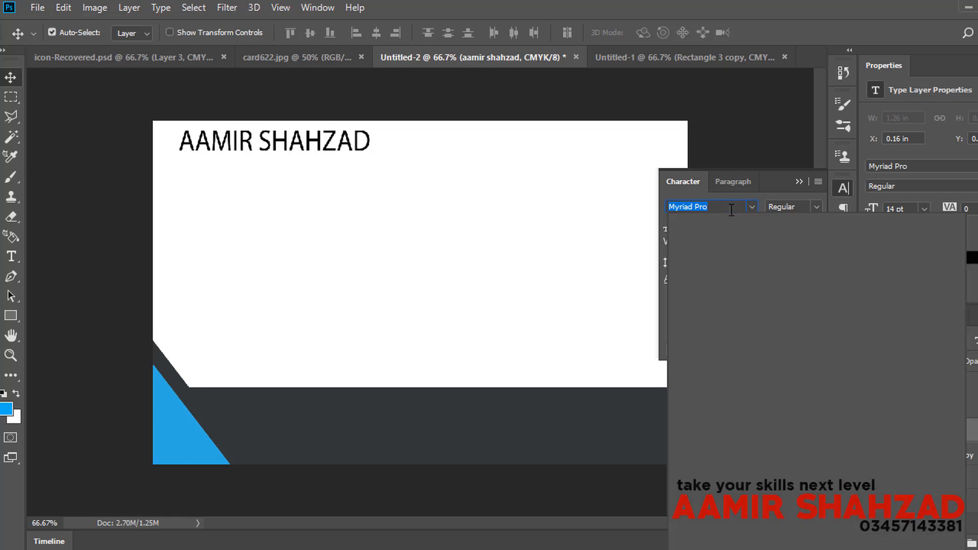
{"action": "type", "text": "go"}
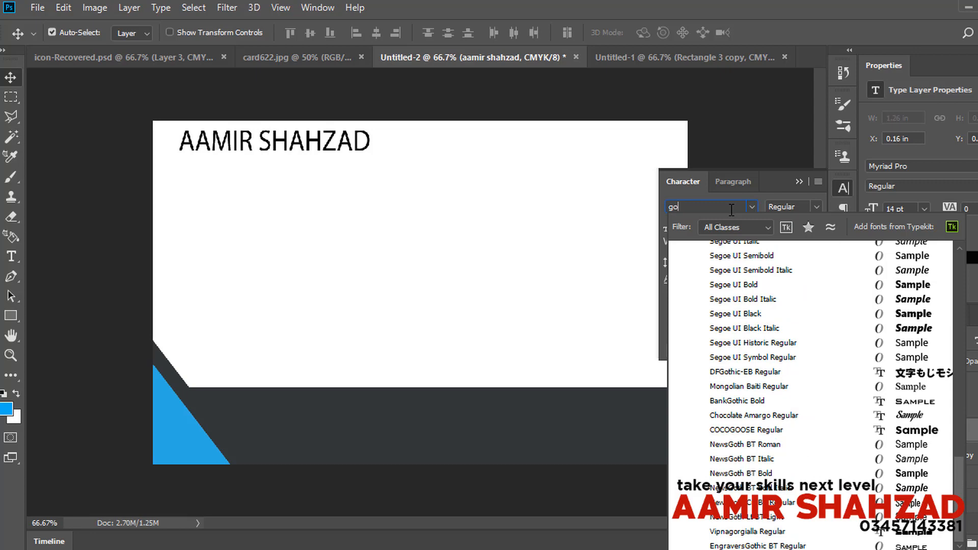
{"action": "type", "text": "tham"}
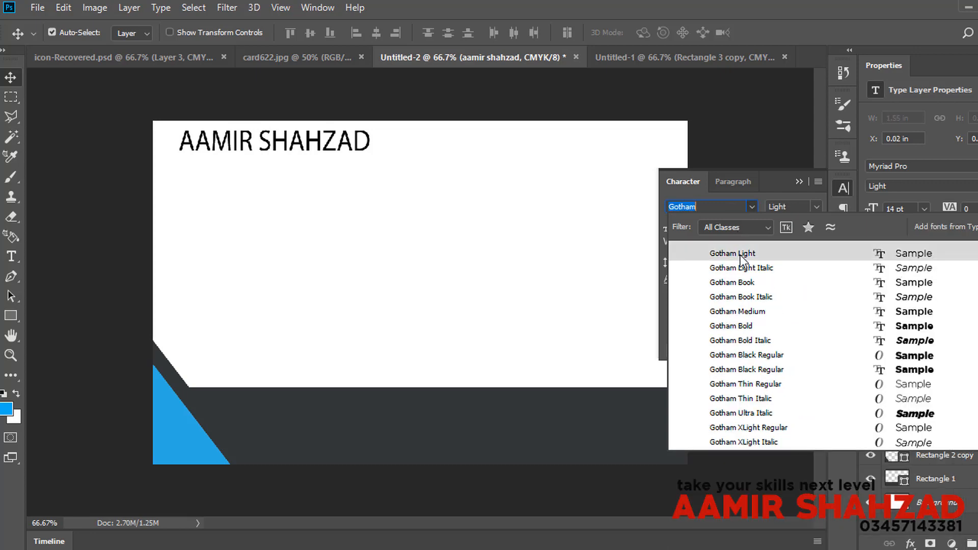
{"action": "left_click", "coordinate": [740, 254]}
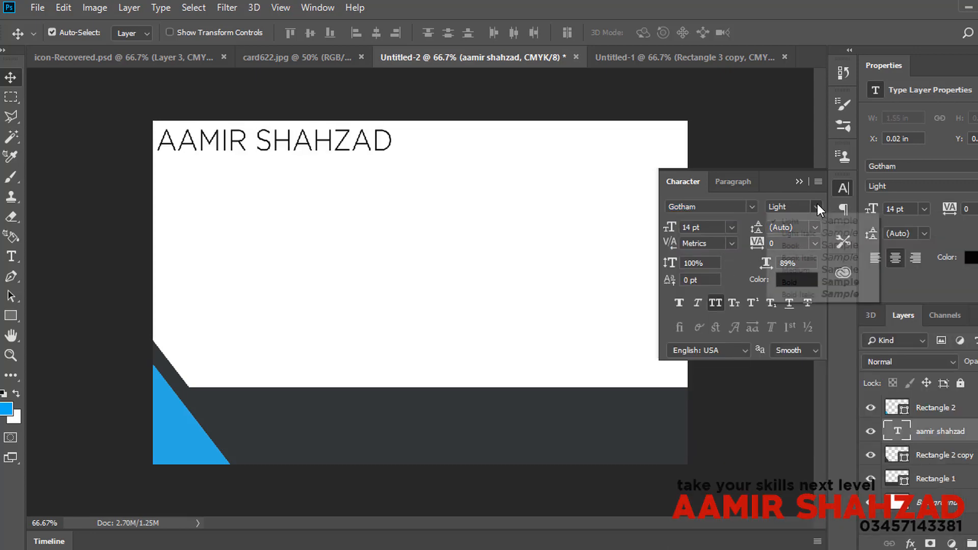
{"action": "left_click", "coordinate": [817, 205]}
{"action": "left_click", "coordinate": [813, 282]}
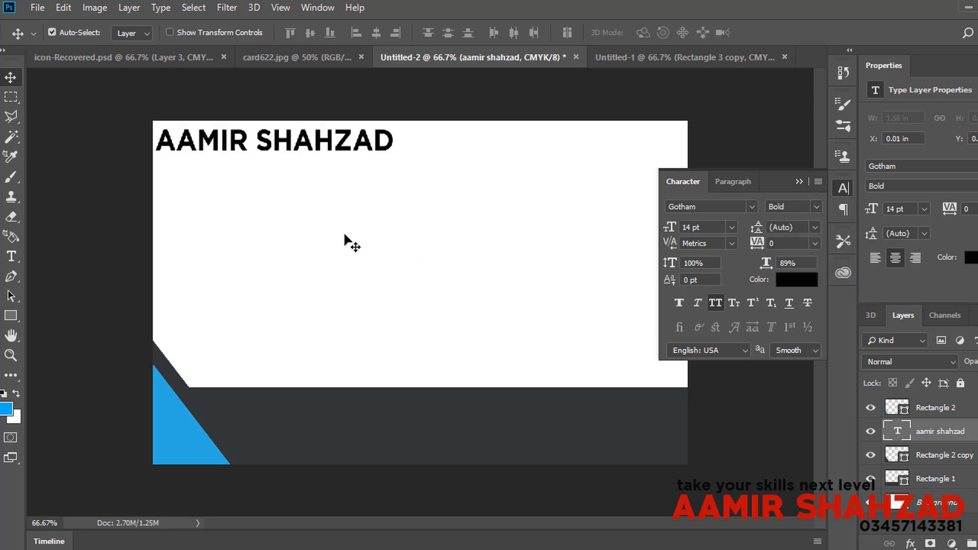
{"action": "left_click_drag", "start_coordinate": [332, 148], "coordinate": [340, 145]}
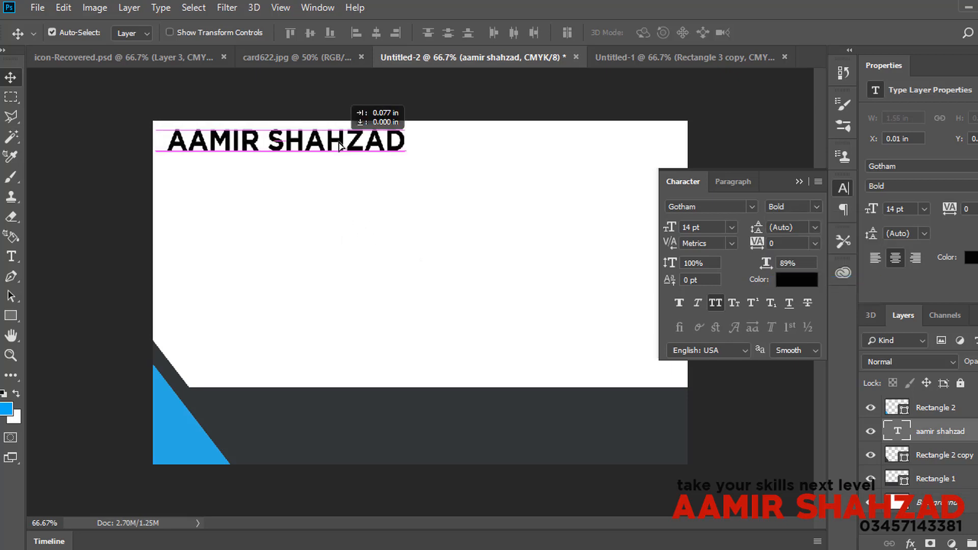
Step: Change the surname to Gotham Light, then view the card622.jpg mockup
{"action": "left_click", "coordinate": [11, 256]}
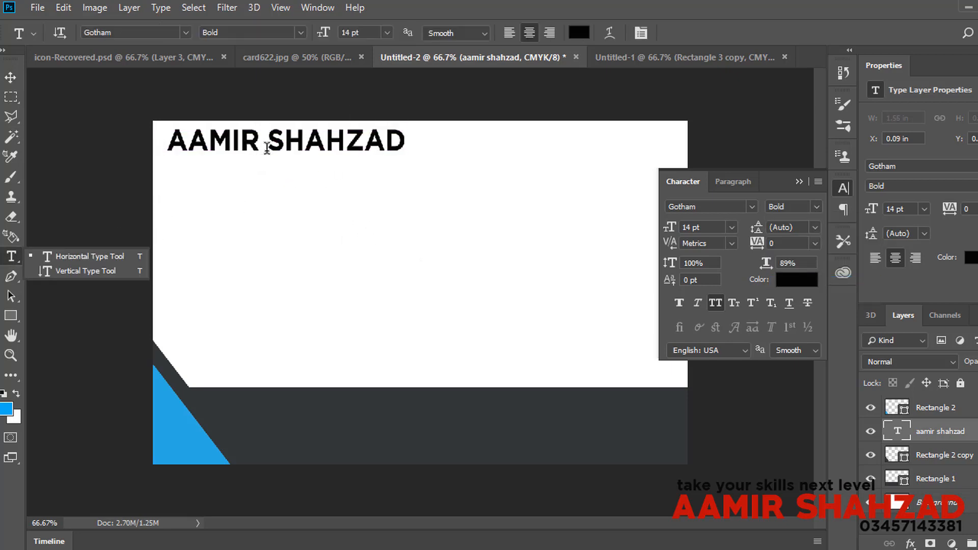
{"action": "left_click_drag", "start_coordinate": [267, 148], "coordinate": [415, 124]}
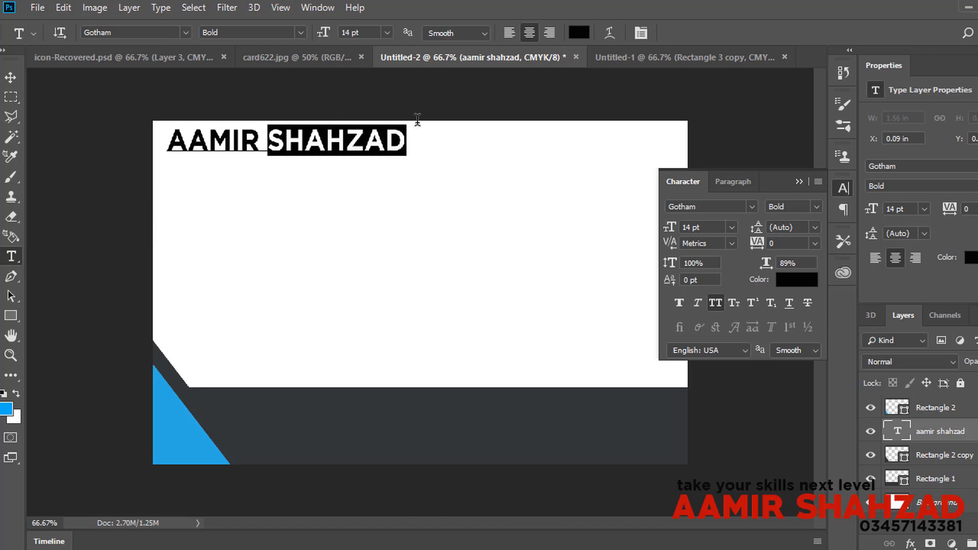
{"action": "left_click", "coordinate": [816, 208]}
{"action": "left_click", "coordinate": [840, 218]}
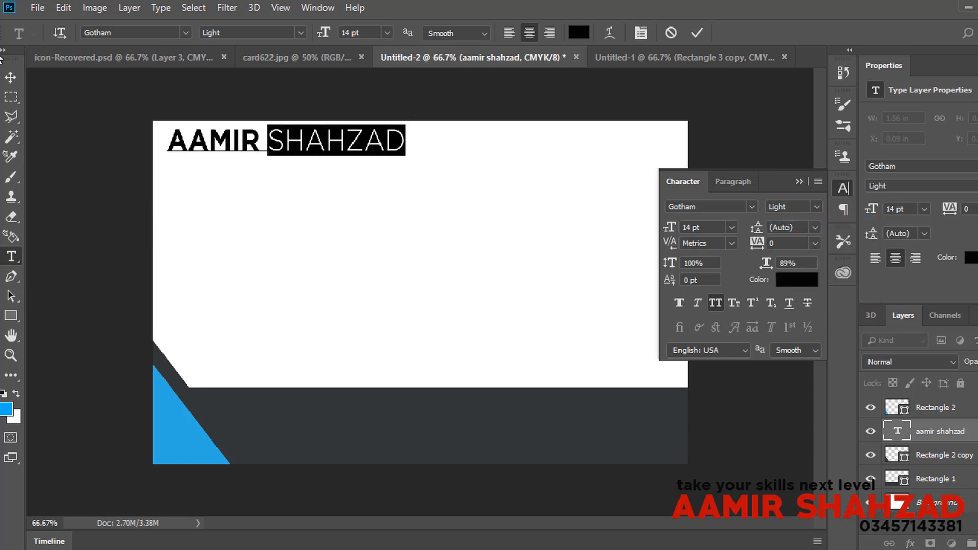
{"action": "left_click", "coordinate": [11, 79]}
{"action": "left_click", "coordinate": [297, 57]}
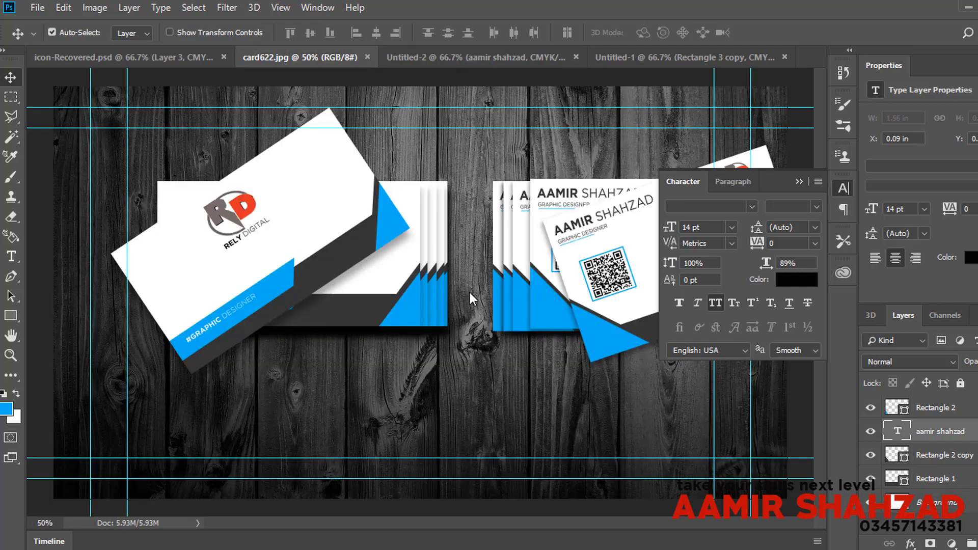
Step: Add a 'GRAPHIC DESIGNER' text line on the Untitled-2 card
{"action": "left_click", "coordinate": [842, 188]}
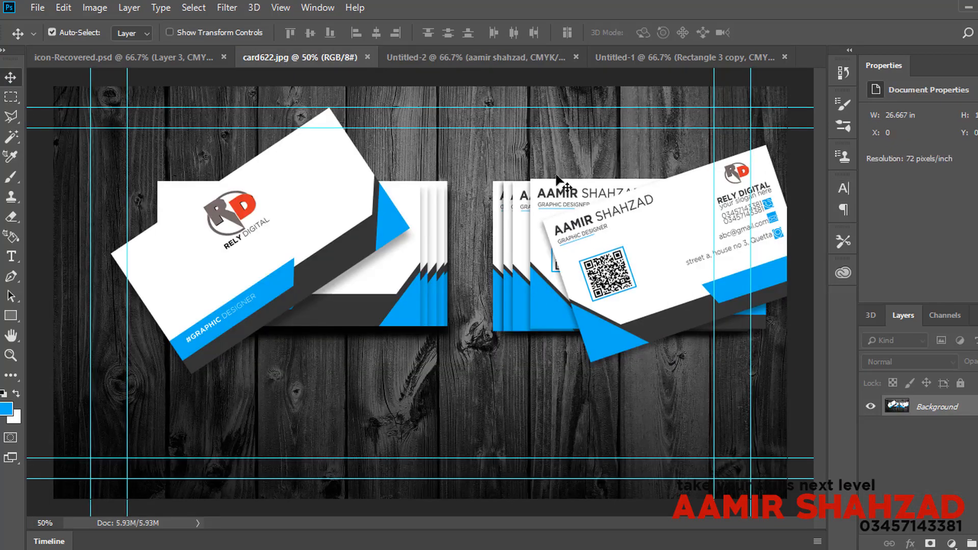
{"action": "left_click", "coordinate": [506, 58]}
{"action": "left_click", "coordinate": [11, 257]}
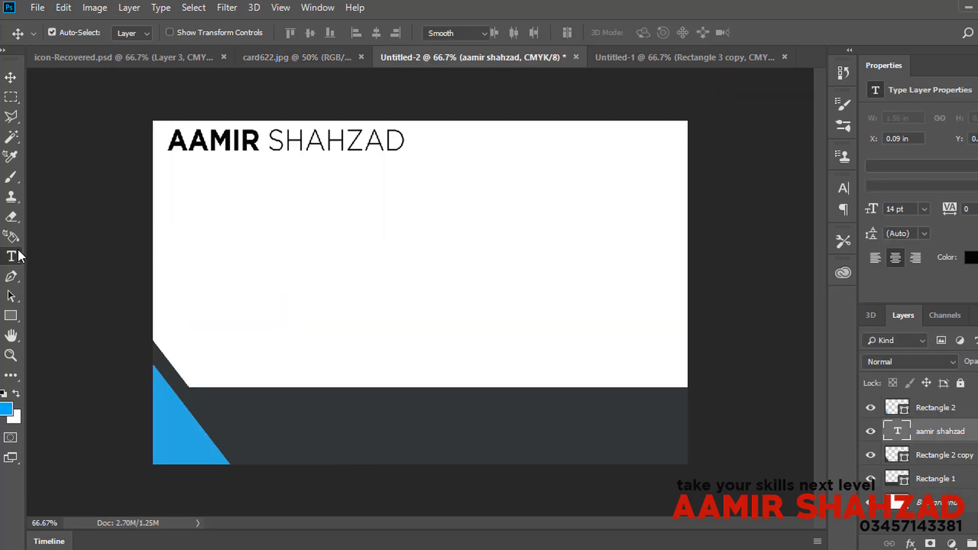
{"action": "left_click", "coordinate": [244, 237]}
{"action": "type", "text": "G"}
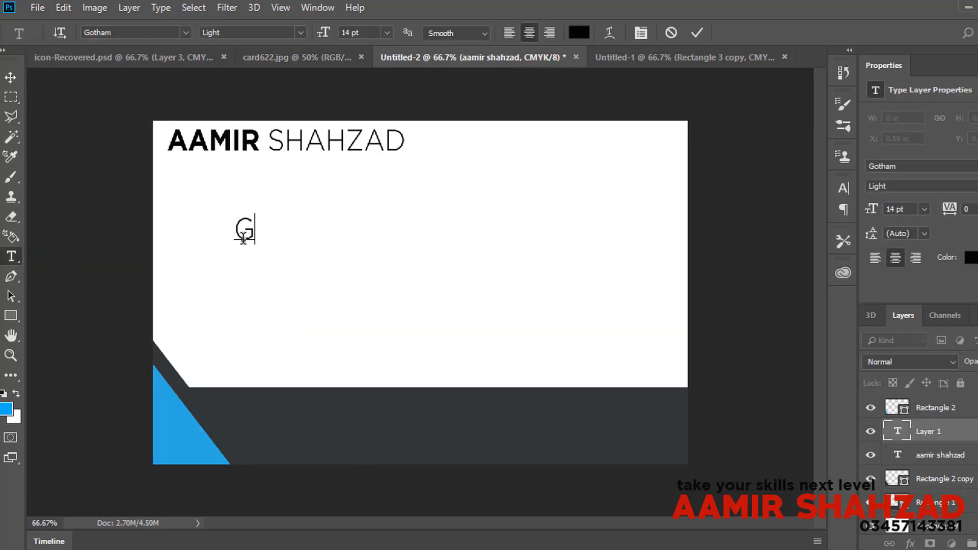
{"action": "type", "text": "RAPHIC D"}
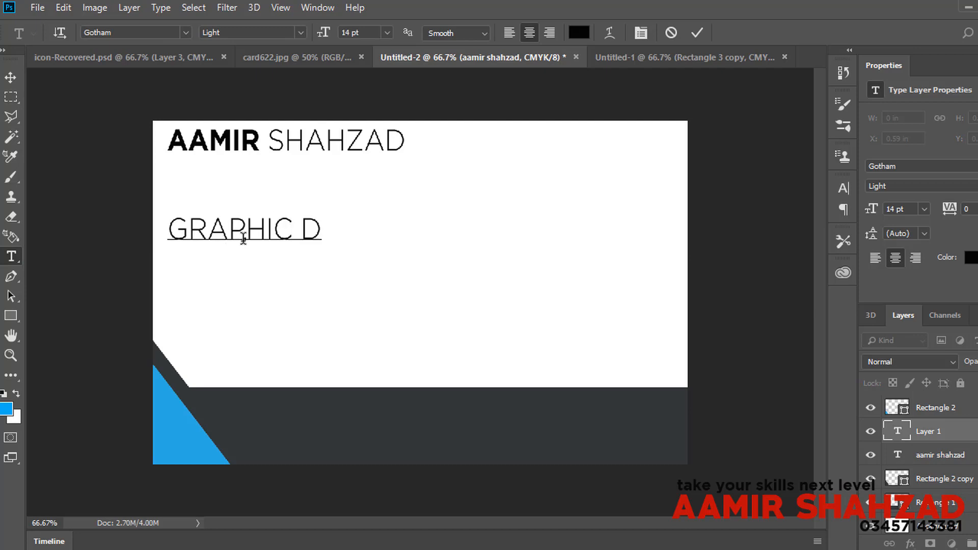
{"action": "type", "text": "ESIGNER"}
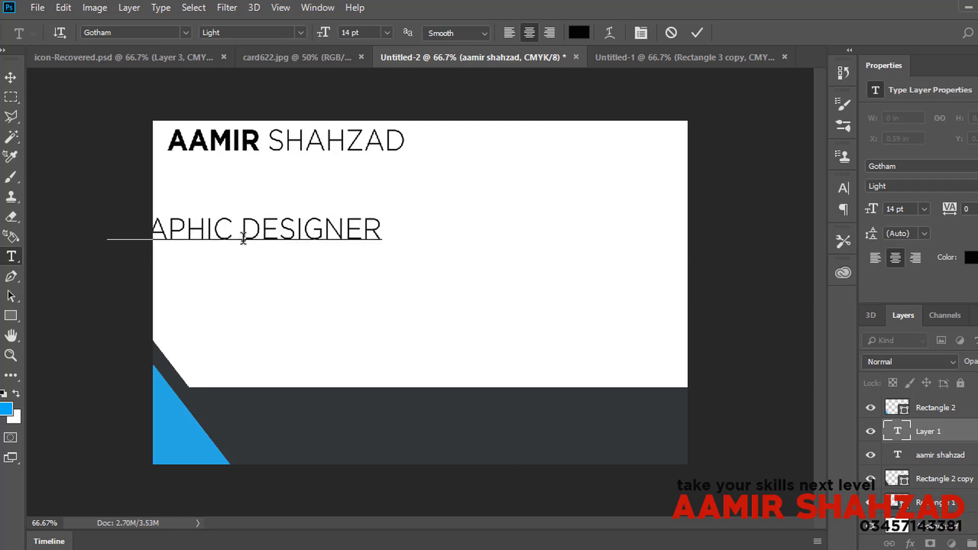
{"action": "left_click", "coordinate": [10, 78]}
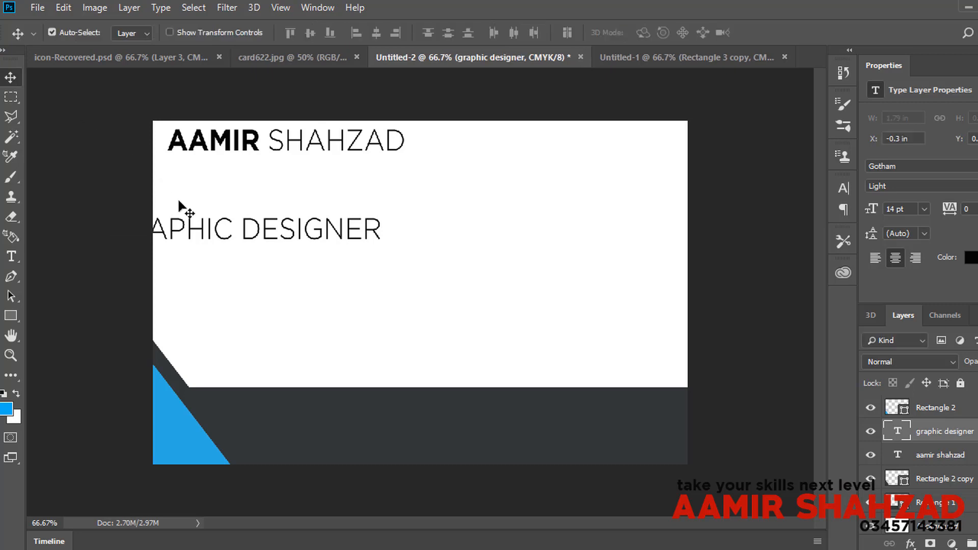
Step: Shrink the GRAPHIC DESIGNER text to about 7 pt and place it right under the name
{"action": "left_click_drag", "start_coordinate": [231, 239], "coordinate": [294, 179]}
{"action": "left_click", "coordinate": [843, 189]}
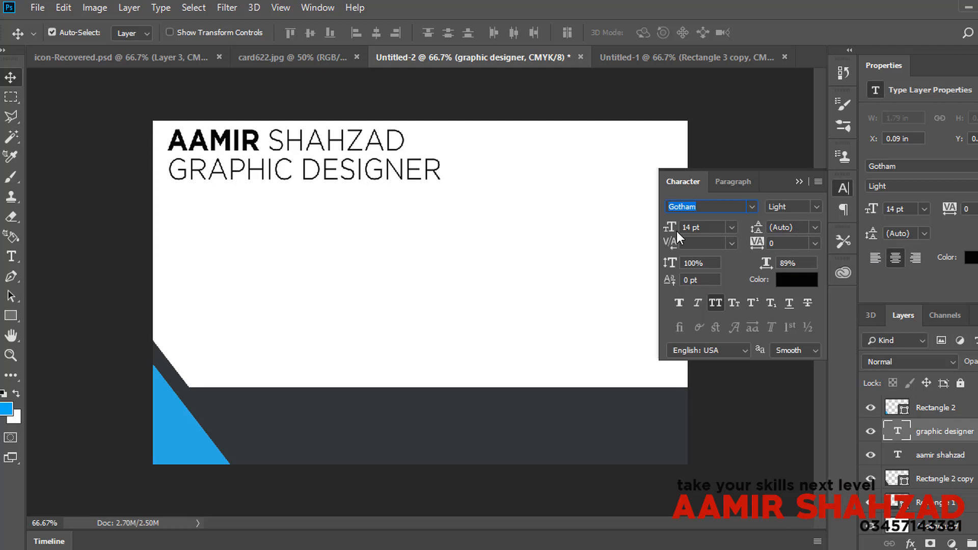
{"action": "left_click_drag", "start_coordinate": [670, 235], "coordinate": [656, 231]}
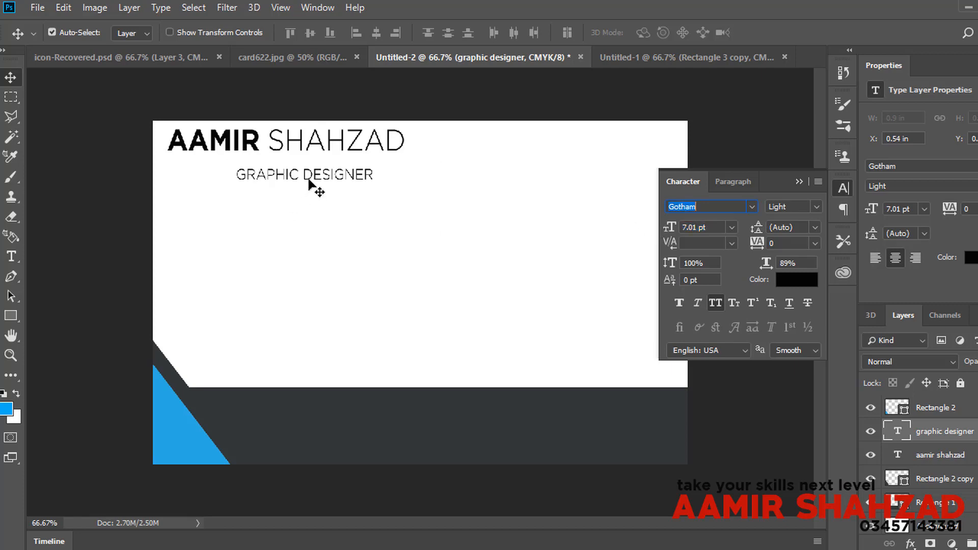
{"action": "left_click_drag", "start_coordinate": [308, 180], "coordinate": [243, 169]}
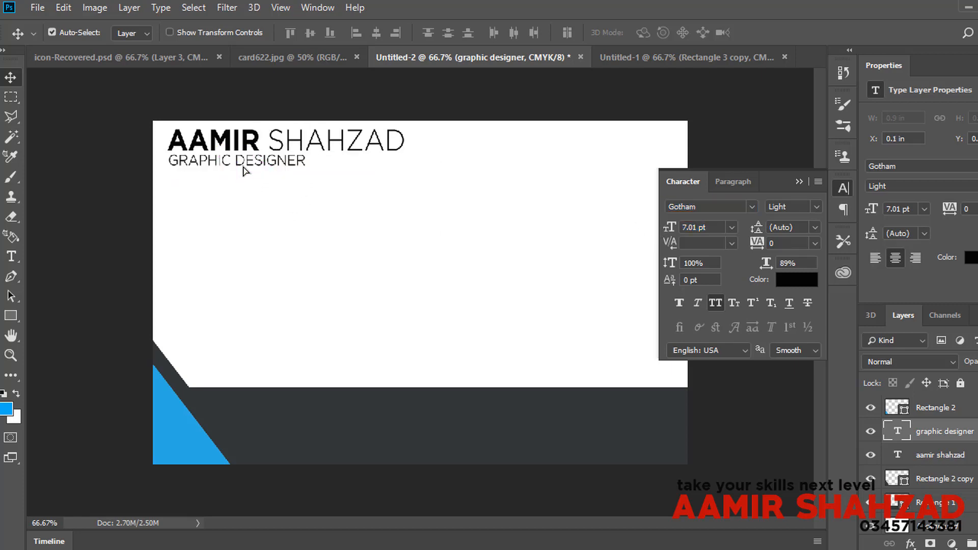
Step: Draw a thin blue bar under GRAPHIC DESIGNER and nudge it down 1 px
{"action": "left_click", "coordinate": [301, 58]}
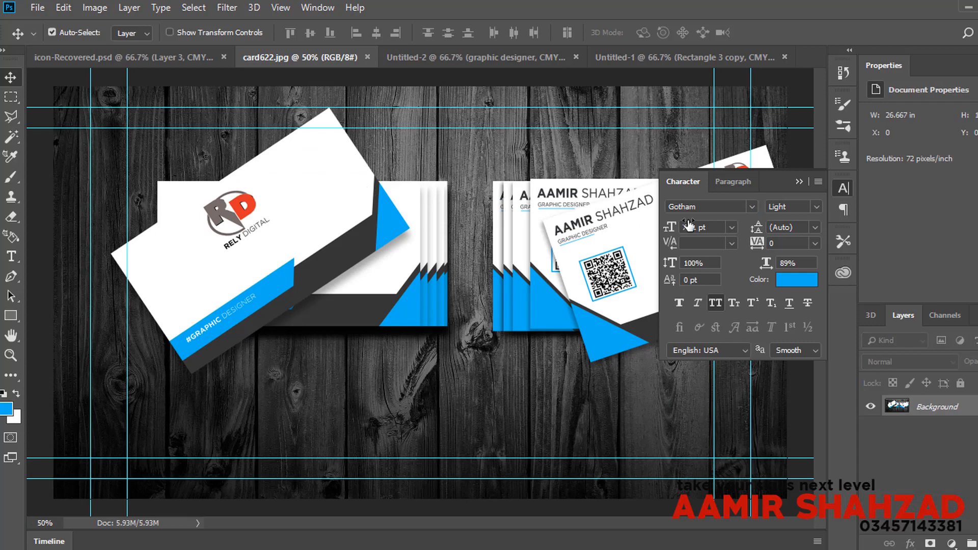
{"action": "left_click", "coordinate": [844, 188]}
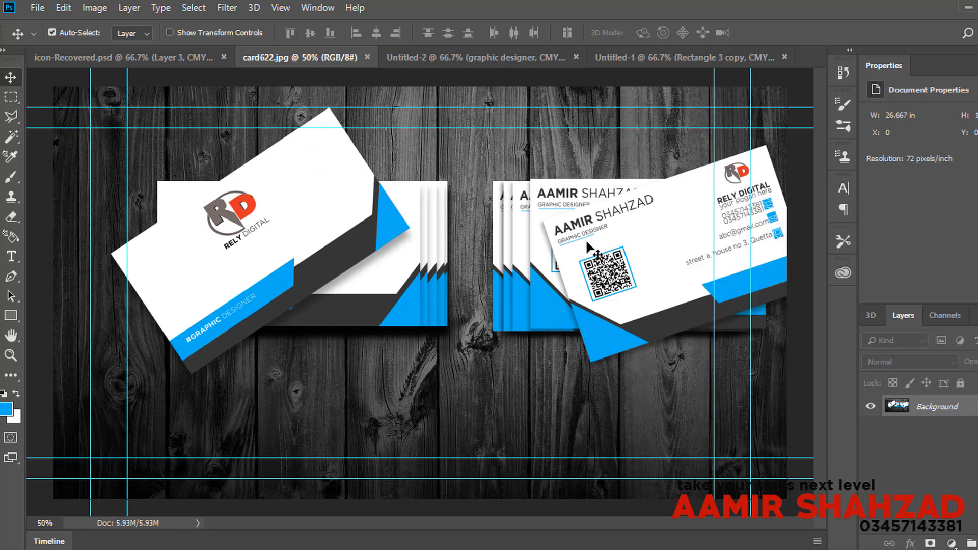
{"action": "left_click", "coordinate": [494, 58]}
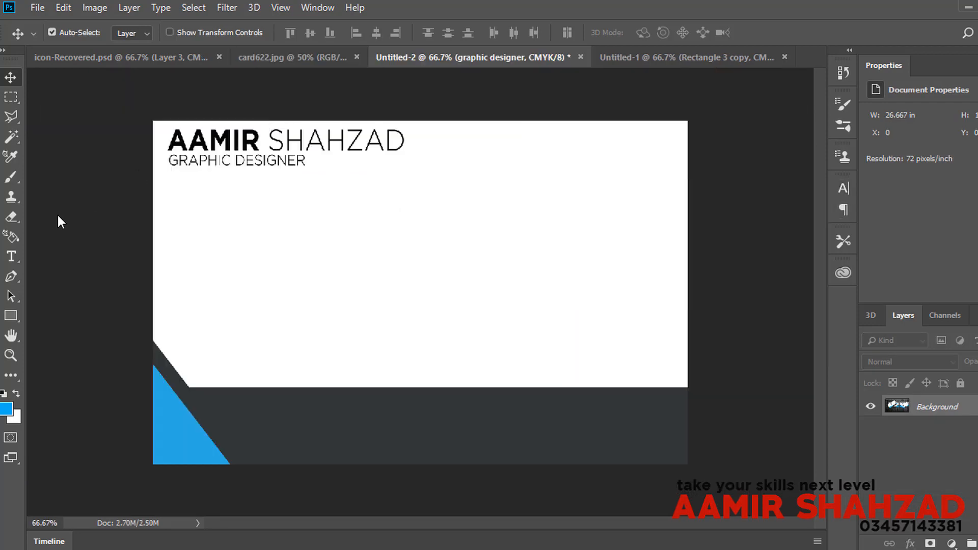
{"action": "right_click", "coordinate": [11, 316]}
{"action": "left_click", "coordinate": [33, 319]}
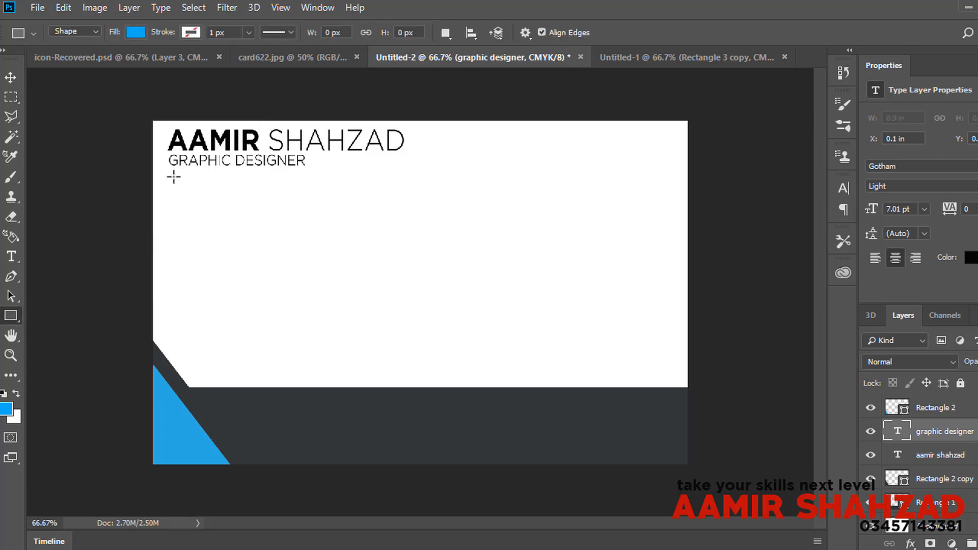
{"action": "left_click_drag", "start_coordinate": [172, 169], "coordinate": [263, 168]}
{"action": "key", "text": "v"}
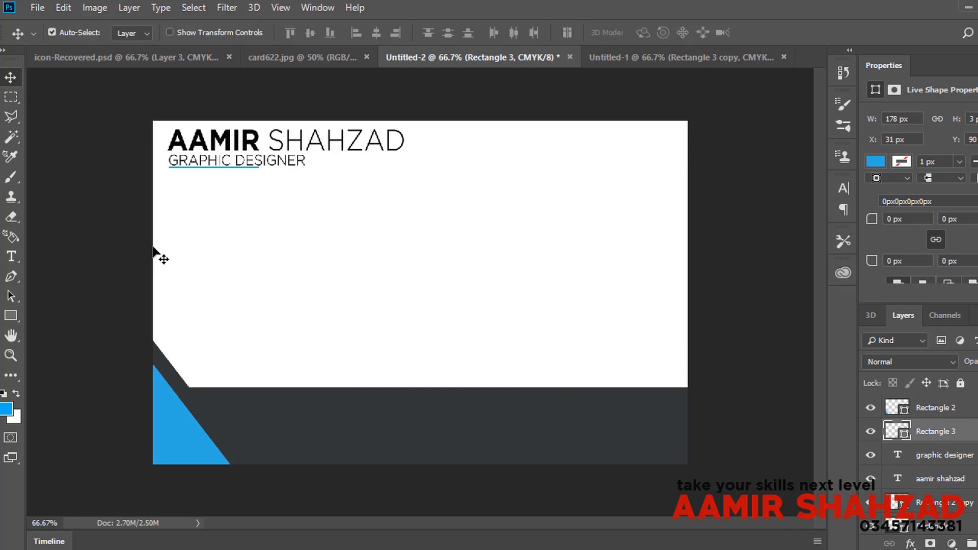
{"action": "key", "text": "Down"}
Step: Recheck the reference mockup and return to the card with the Rectangle tool
{"action": "left_click", "coordinate": [323, 57]}
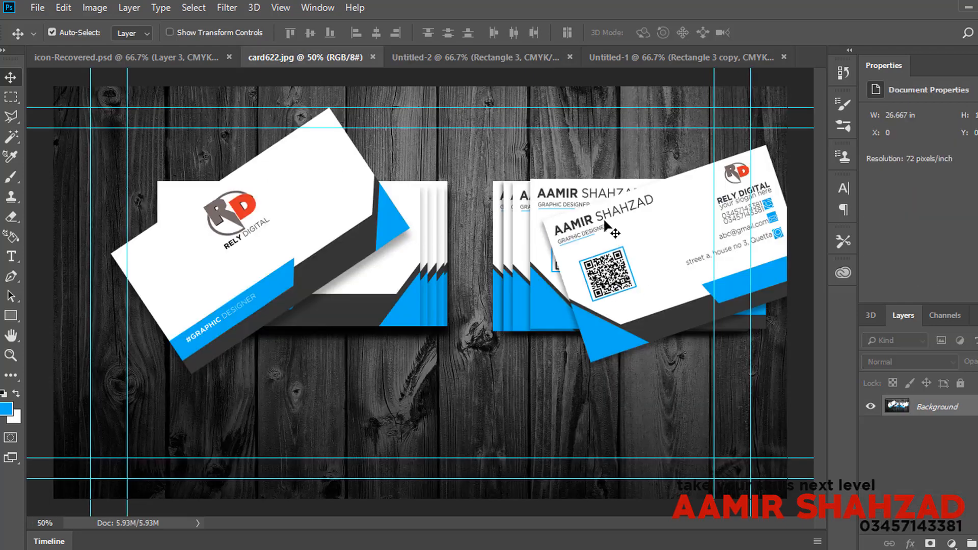
{"action": "left_click", "coordinate": [477, 60]}
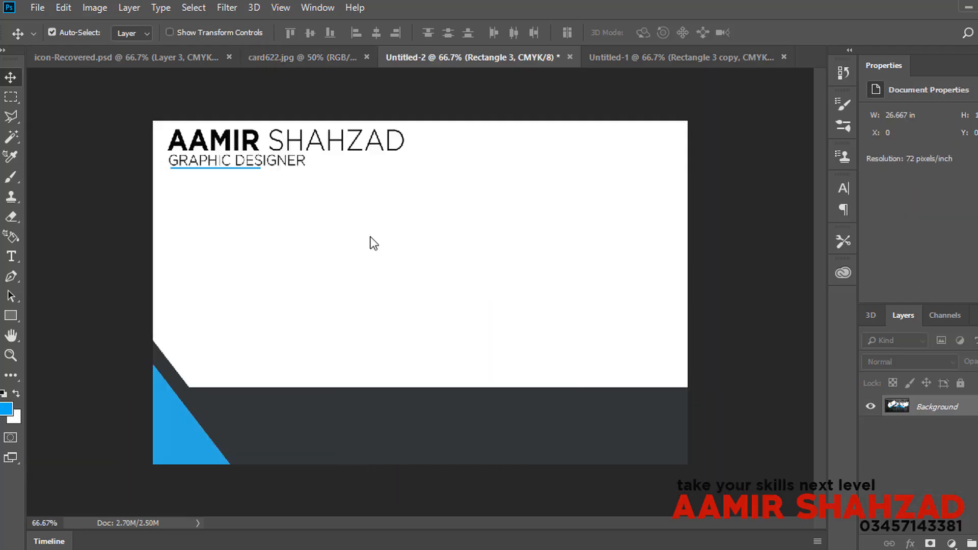
{"action": "left_click", "coordinate": [14, 312]}
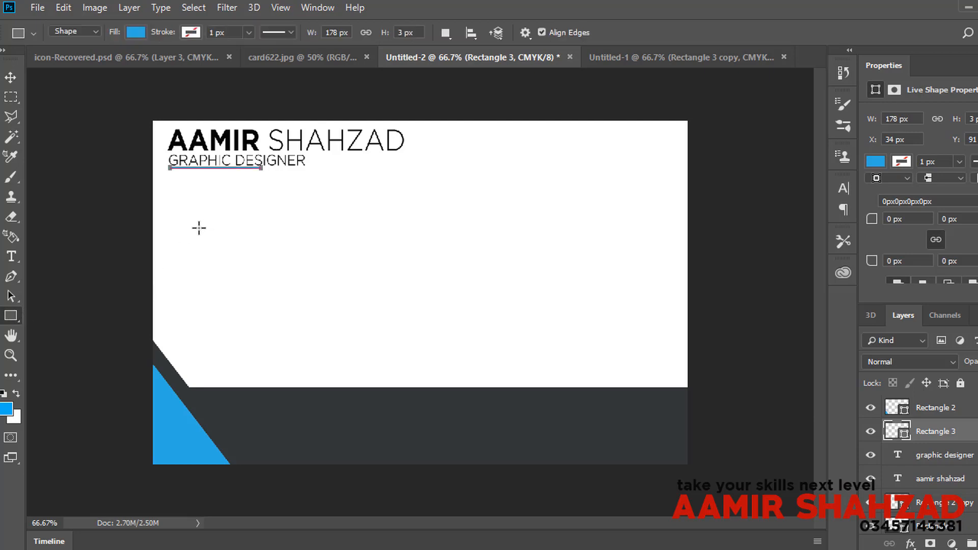
Step: Draw a left-side rectangle with no fill and a 4.68 px blue stroke
{"action": "left_click_drag", "start_coordinate": [198, 227], "coordinate": [302, 318]}
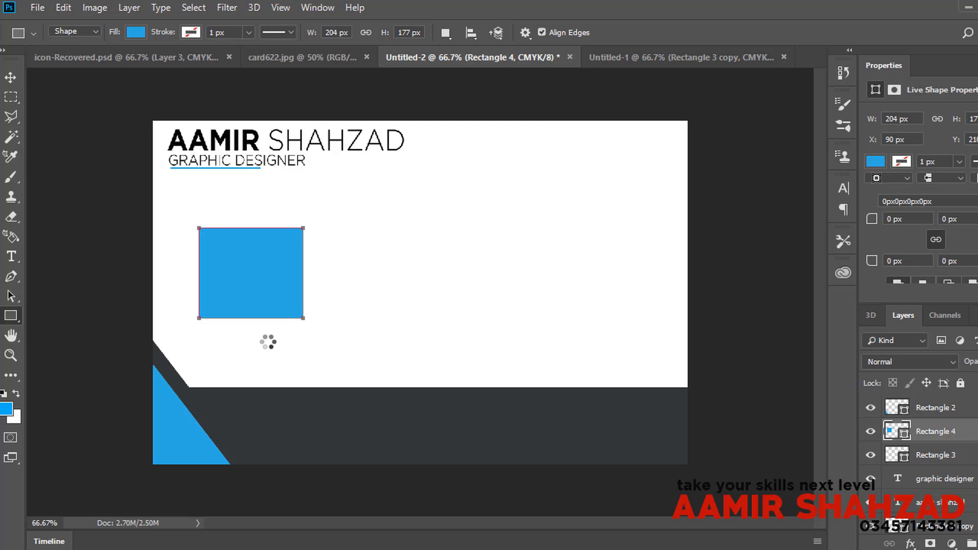
{"action": "left_click", "coordinate": [141, 31]}
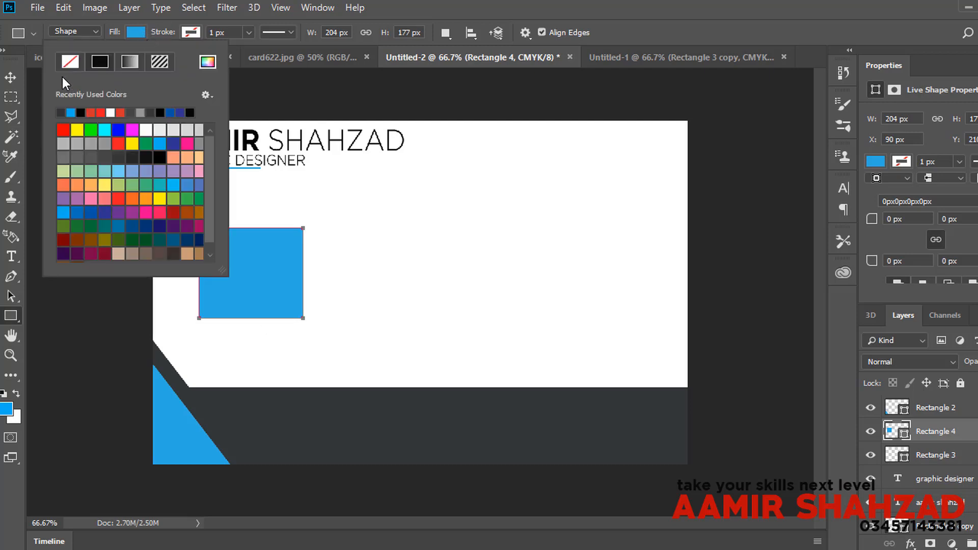
{"action": "left_click", "coordinate": [62, 61]}
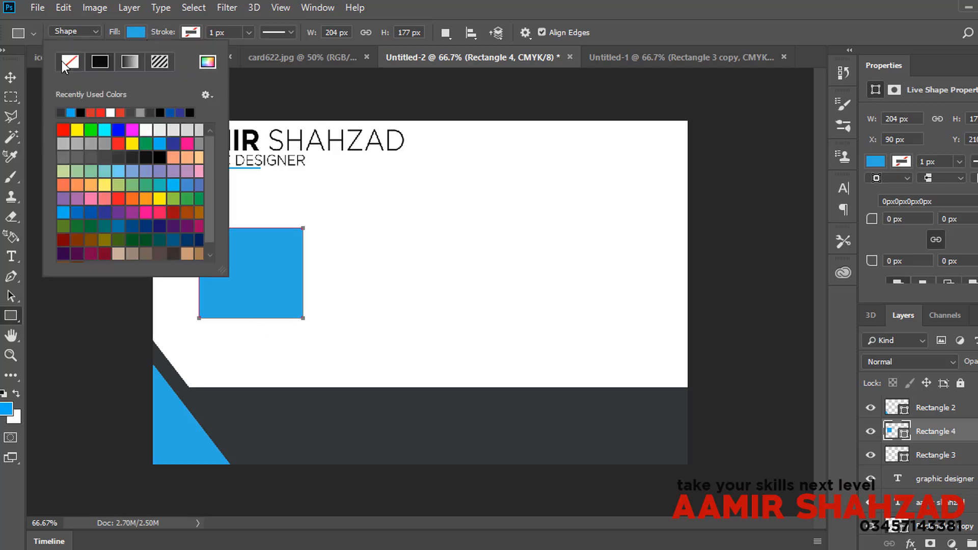
{"action": "left_click", "coordinate": [192, 33]}
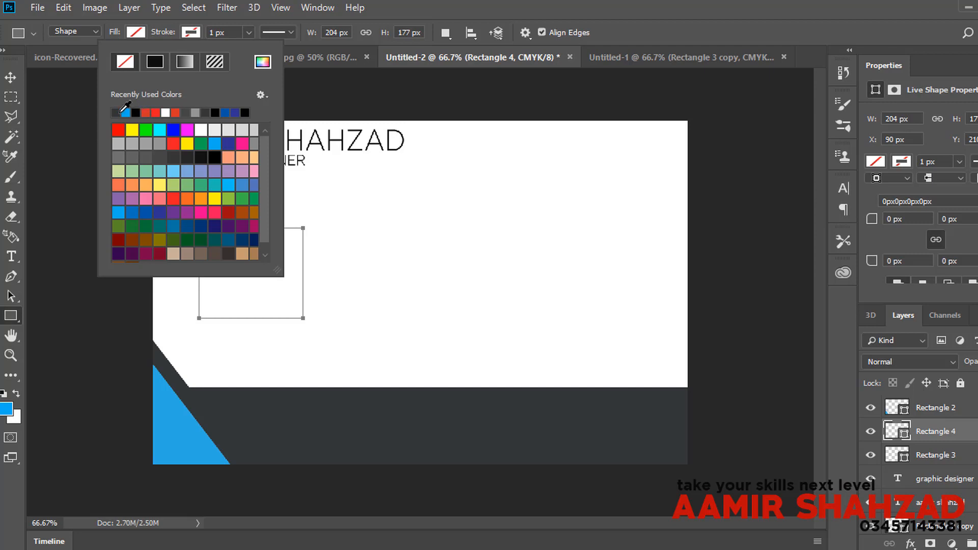
{"action": "left_click", "coordinate": [124, 112]}
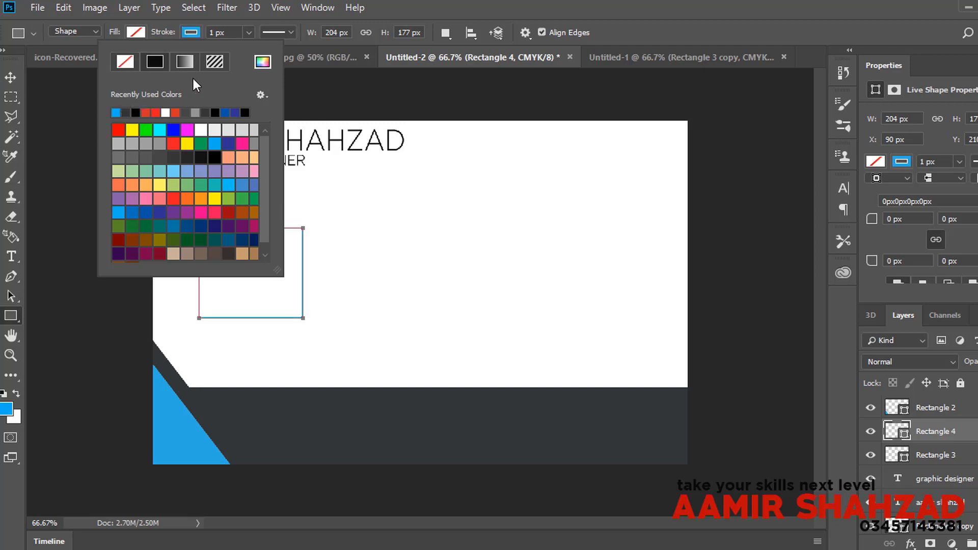
{"action": "left_click", "coordinate": [237, 31]}
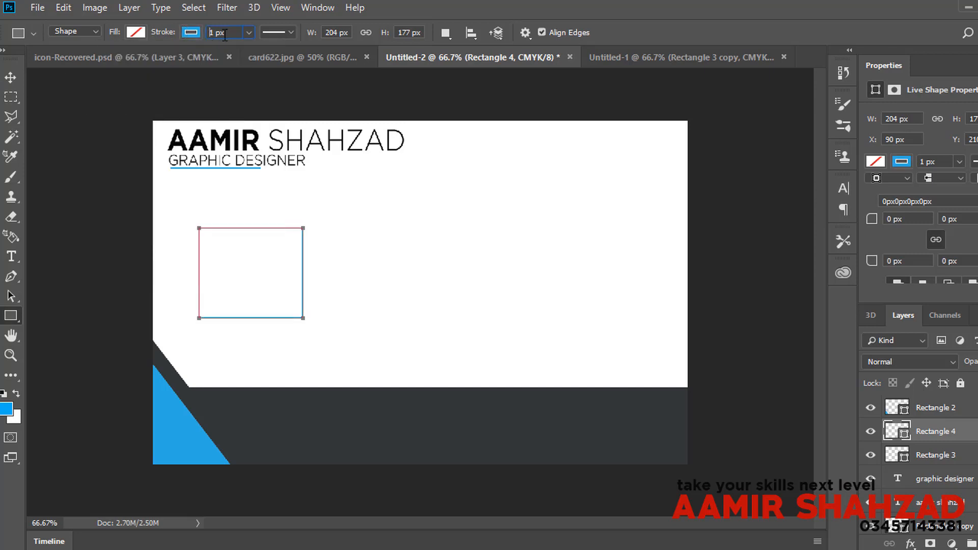
{"action": "left_click", "coordinate": [248, 32]}
{"action": "left_click_drag", "start_coordinate": [235, 49], "coordinate": [249, 50]}
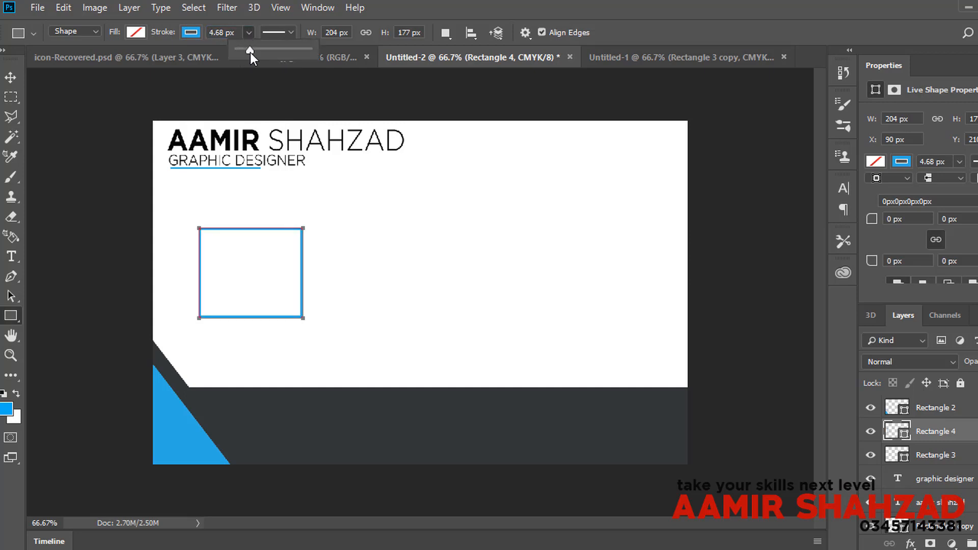
Step: Switch to the Move tool and choose File > Open to pick an image
{"action": "left_click", "coordinate": [11, 78]}
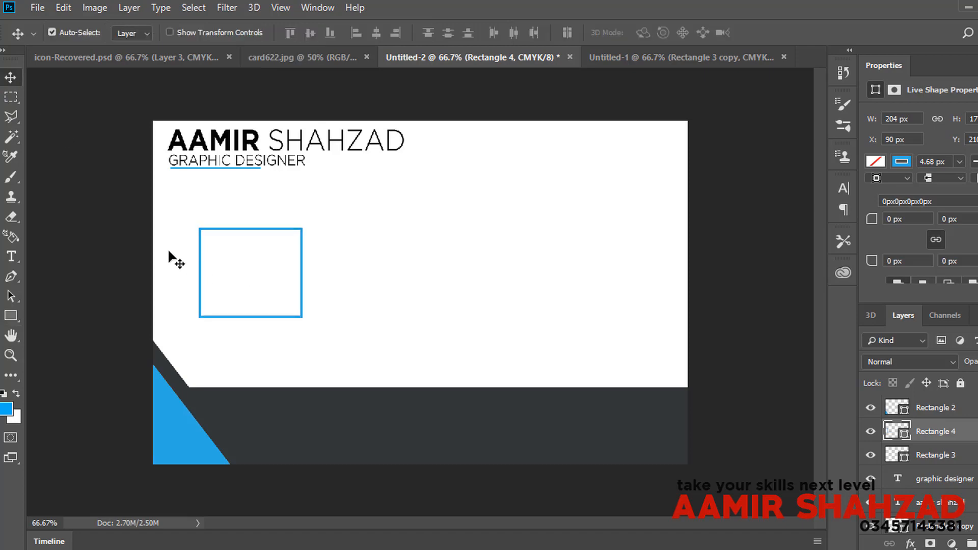
{"action": "left_click", "coordinate": [37, 8]}
{"action": "left_click", "coordinate": [60, 39]}
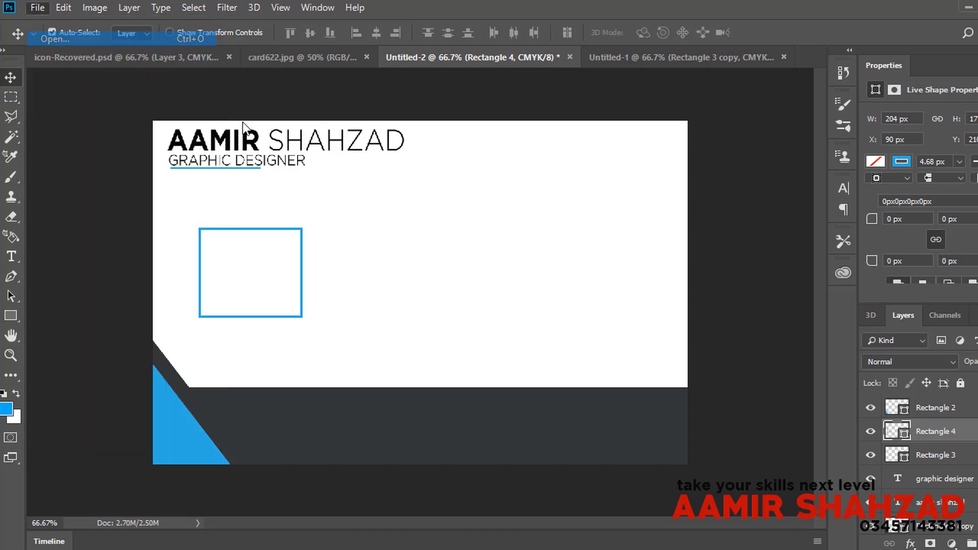
Step: Browse the PSD folders in the Open dialog to locate QR-Code.png
{"action": "scroll", "coordinate": [366, 210], "scroll_direction": "down", "scroll_amount": 2}
{"action": "scroll", "coordinate": [234, 222], "scroll_direction": "down", "scroll_amount": 12}
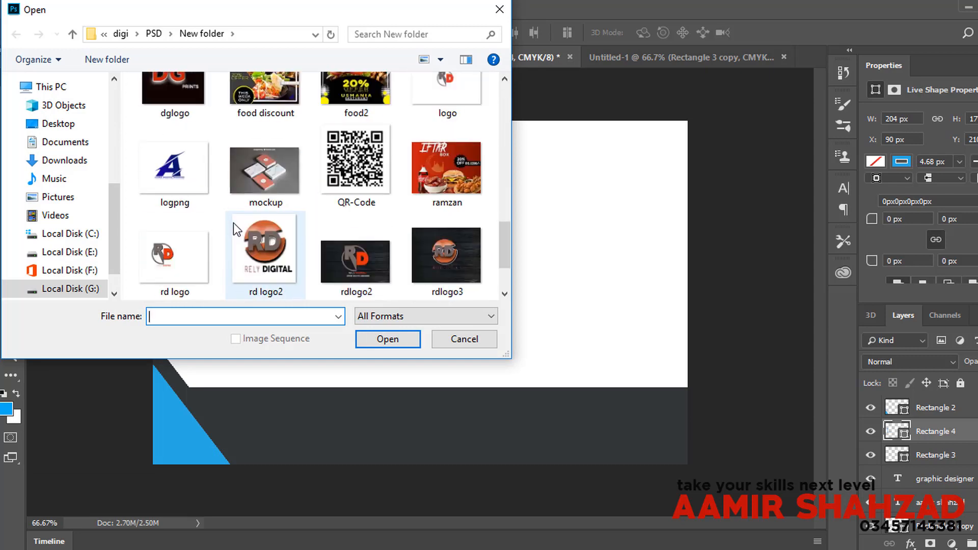
{"action": "scroll", "coordinate": [233, 222], "scroll_direction": "up", "scroll_amount": 12}
{"action": "scroll", "coordinate": [237, 221], "scroll_direction": "up", "scroll_amount": 5}
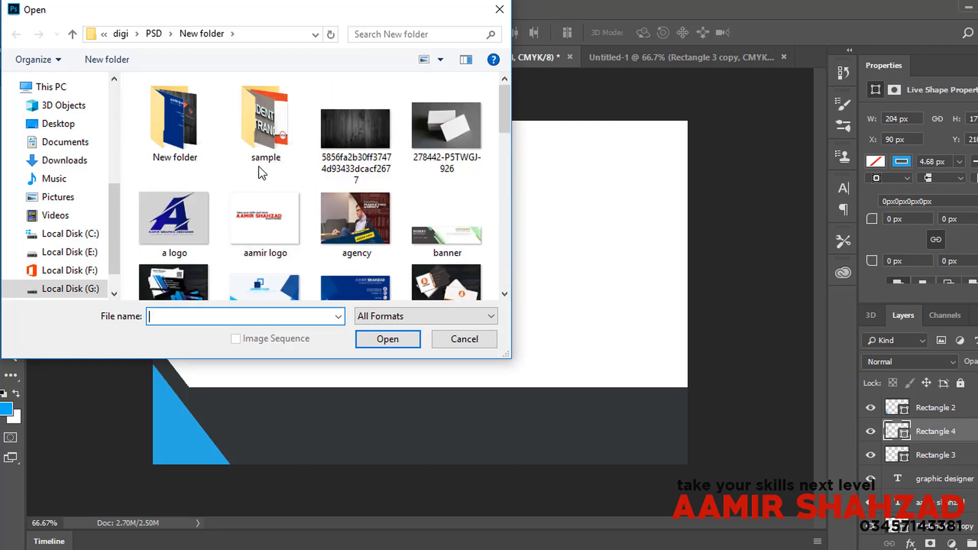
{"action": "double_click", "coordinate": [264, 117]}
{"action": "scroll", "coordinate": [315, 188], "scroll_direction": "down", "scroll_amount": 2}
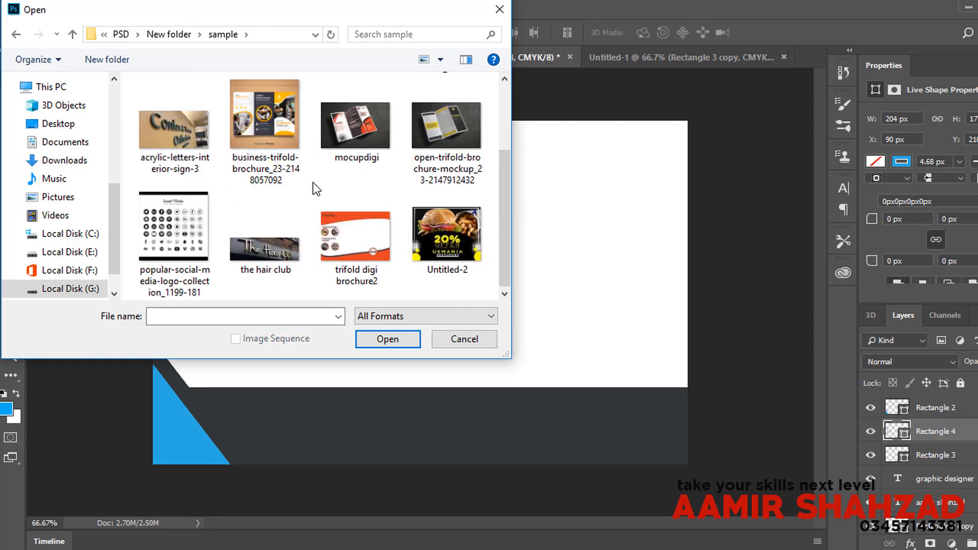
{"action": "scroll", "coordinate": [312, 182], "scroll_direction": "up", "scroll_amount": 2}
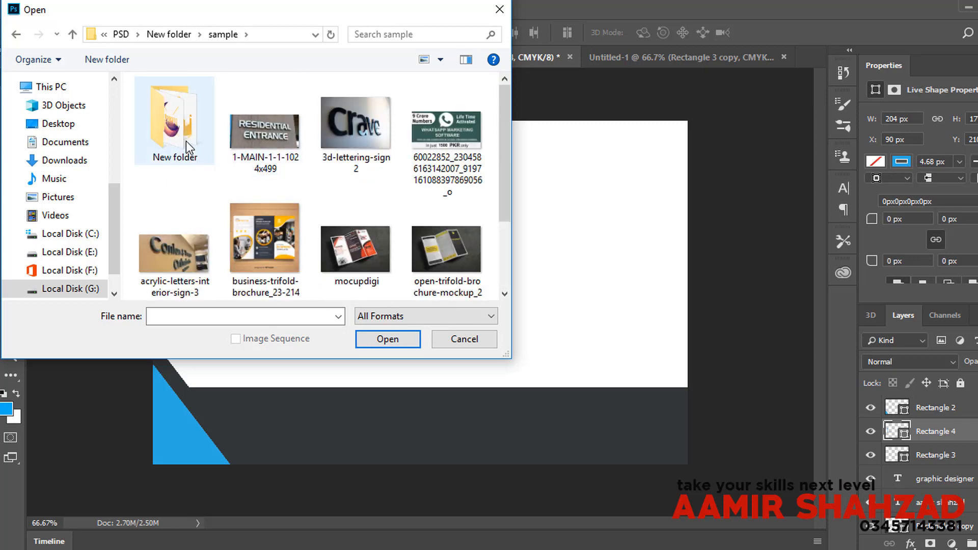
{"action": "left_click", "coordinate": [183, 35]}
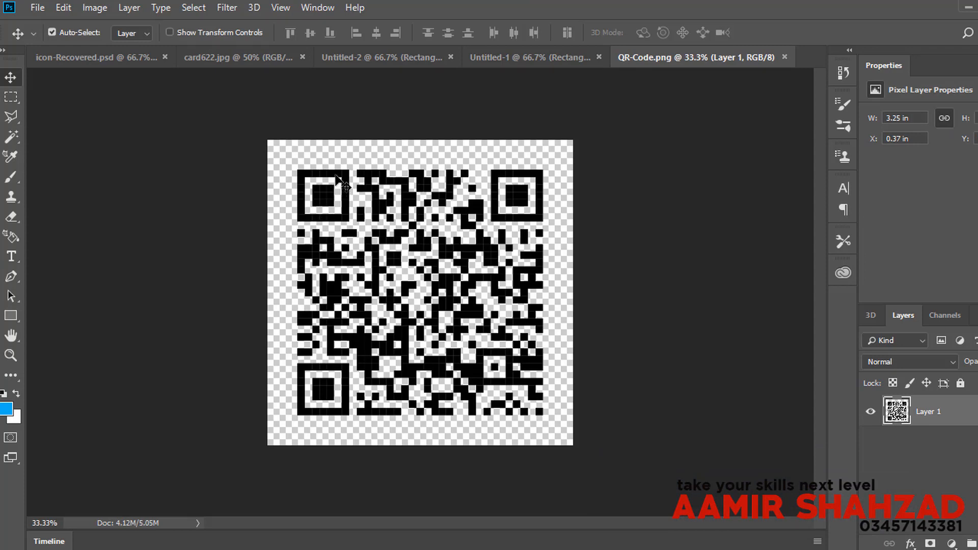
Step: Bring the QR code onto the card and scale it proportionally down to 30% or smaller
{"action": "left_click_drag", "start_coordinate": [342, 185], "coordinate": [404, 222]}
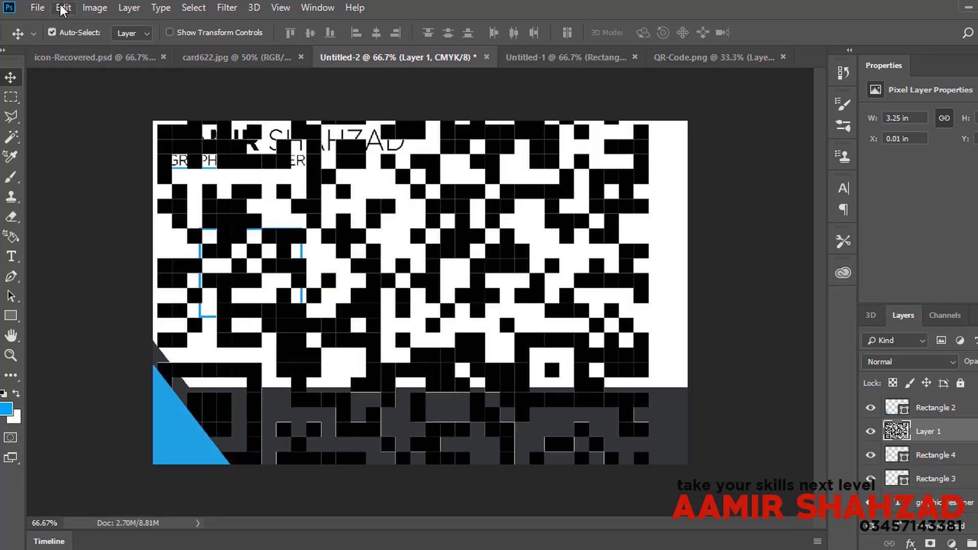
{"action": "left_click", "coordinate": [62, 8]}
{"action": "left_click", "coordinate": [185, 323]}
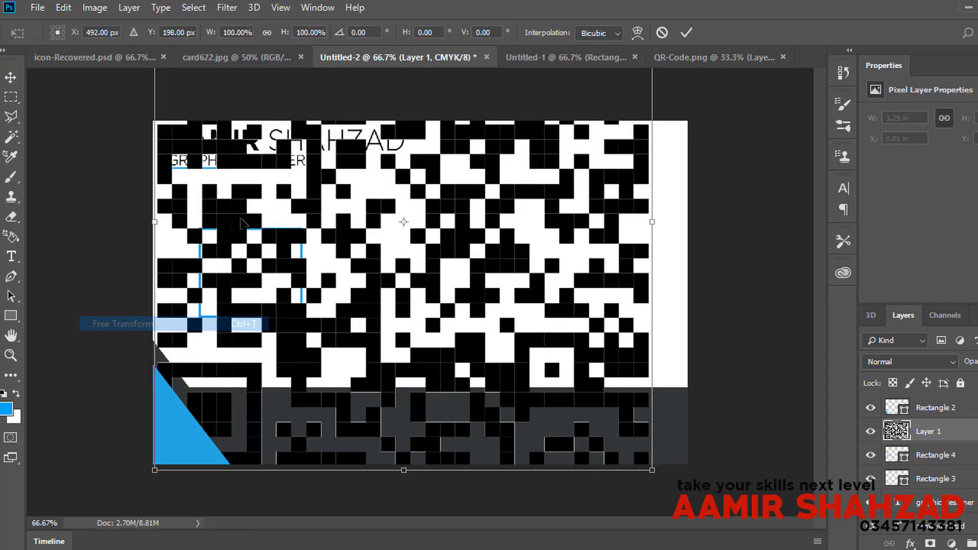
{"action": "left_click", "coordinate": [267, 34]}
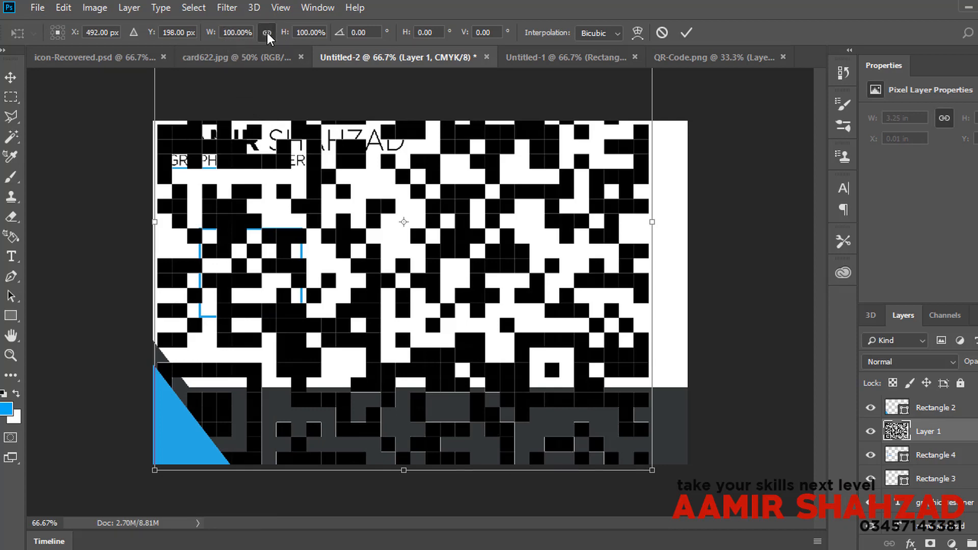
{"action": "left_click", "coordinate": [223, 34]}
{"action": "type", "text": "30"}
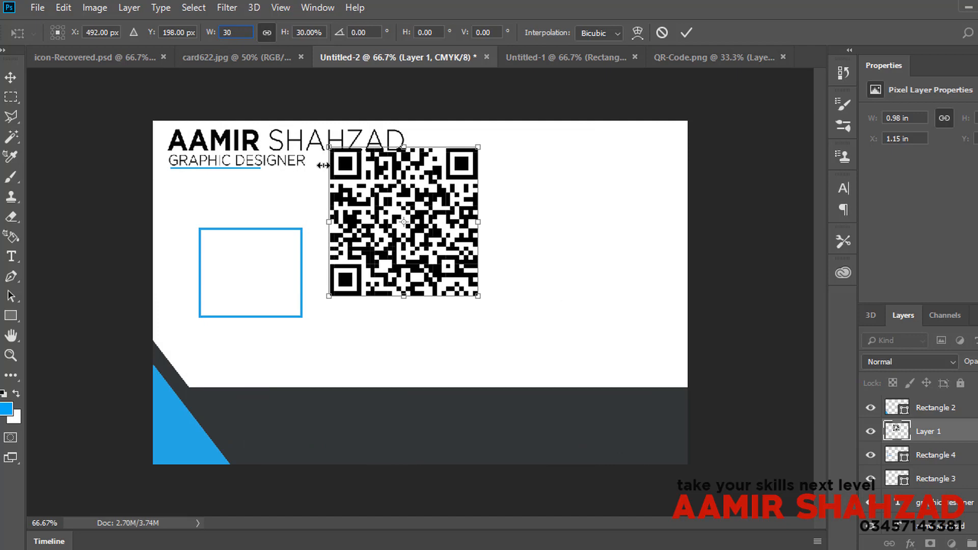
{"action": "left_click_drag", "start_coordinate": [330, 145], "coordinate": [366, 192]}
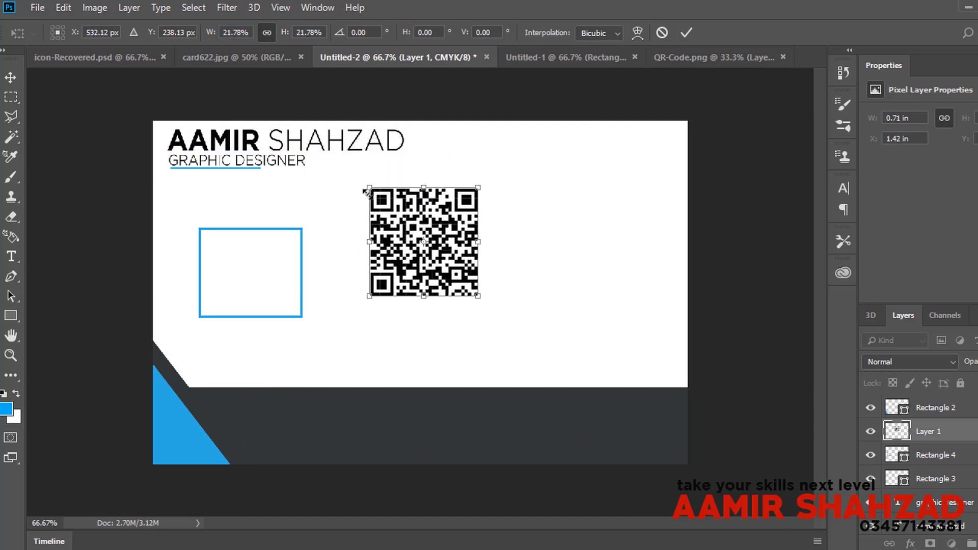
{"action": "key", "text": "Return"}
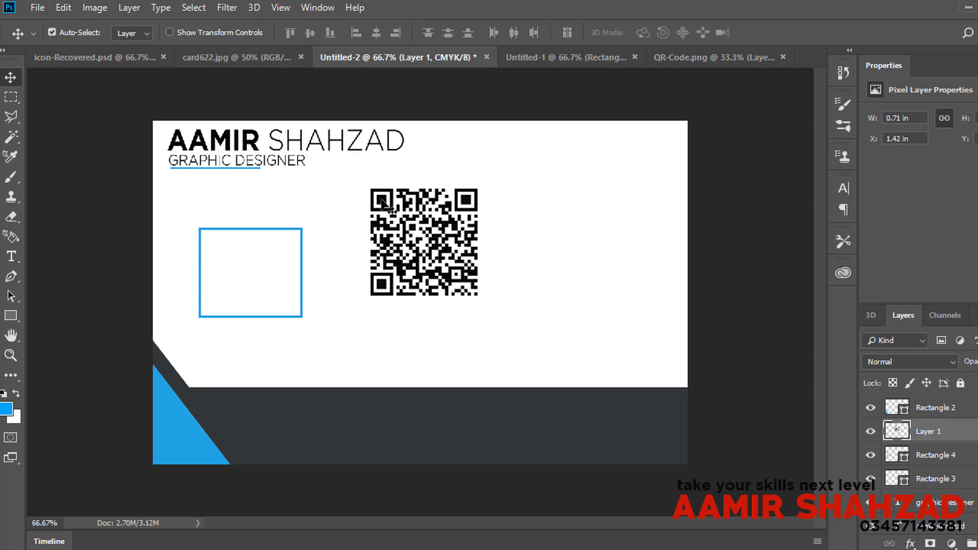
Step: Move the QR code over the blue frame and drag its top, bottom and side edges to fit inside
{"action": "left_click_drag", "start_coordinate": [383, 203], "coordinate": [210, 234]}
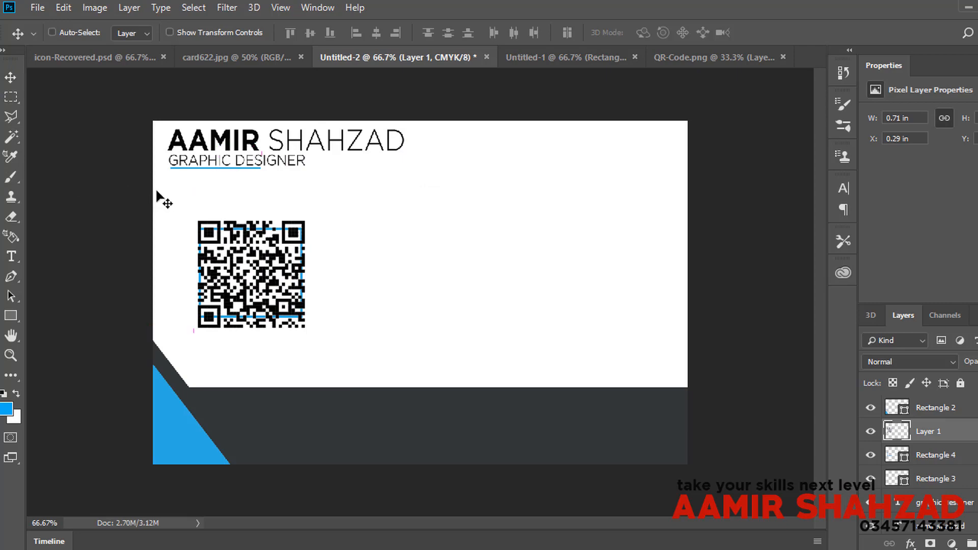
{"action": "key", "text": "ctrl+t"}
{"action": "mouse_move", "coordinate": [251, 214]}
{"action": "left_mouse_down"}
{"action": "mouse_move", "coordinate": [248, 226]}
{"action": "mouse_move", "coordinate": [259, 228]}
{"action": "left_mouse_up"}
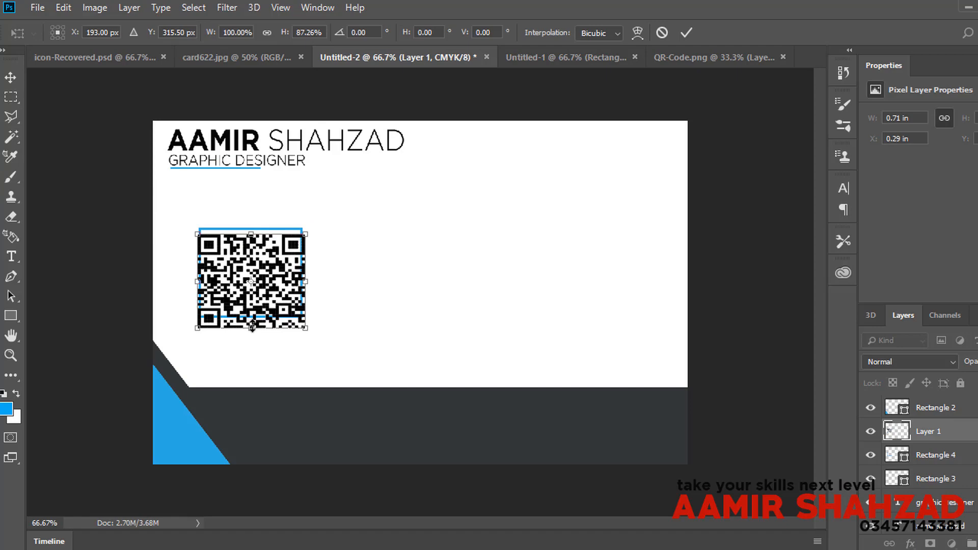
{"action": "left_click_drag", "start_coordinate": [252, 328], "coordinate": [257, 306]}
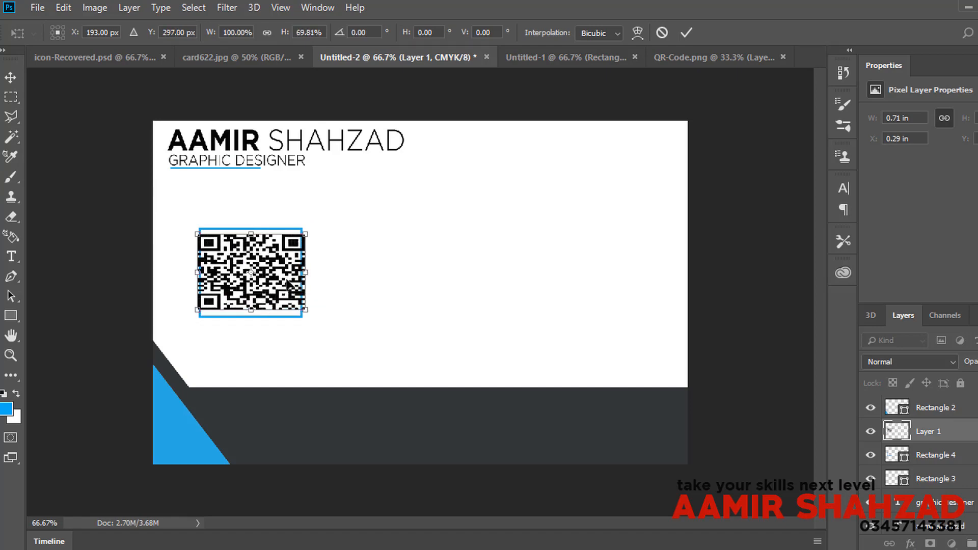
{"action": "left_click_drag", "start_coordinate": [304, 274], "coordinate": [291, 273]}
{"action": "left_click_drag", "start_coordinate": [199, 272], "coordinate": [208, 273]}
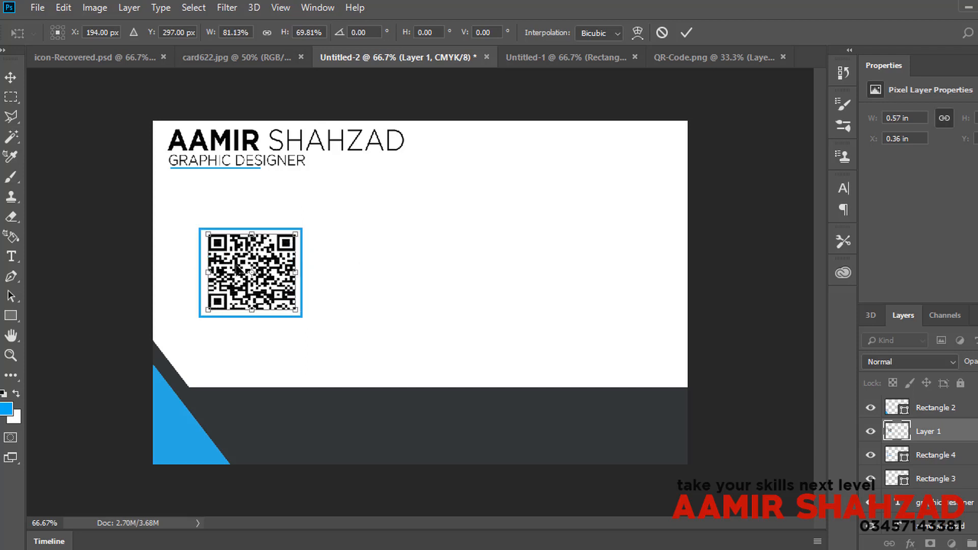
{"action": "key", "text": "Return"}
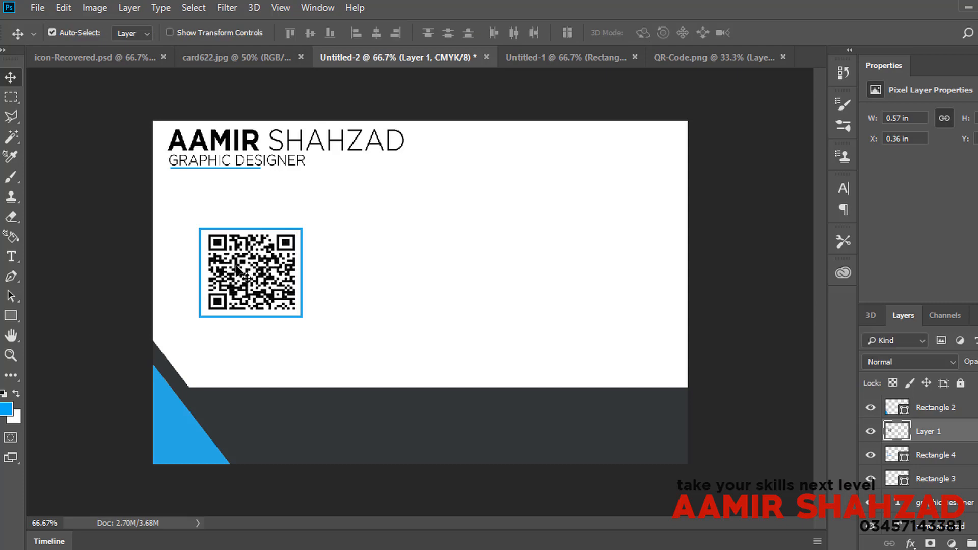
Step: Nudge the QR code down and left to center it within the blue frame
{"action": "key", "text": "Down"}
{"action": "key", "text": "Left"}
{"action": "key", "text": "Left"}
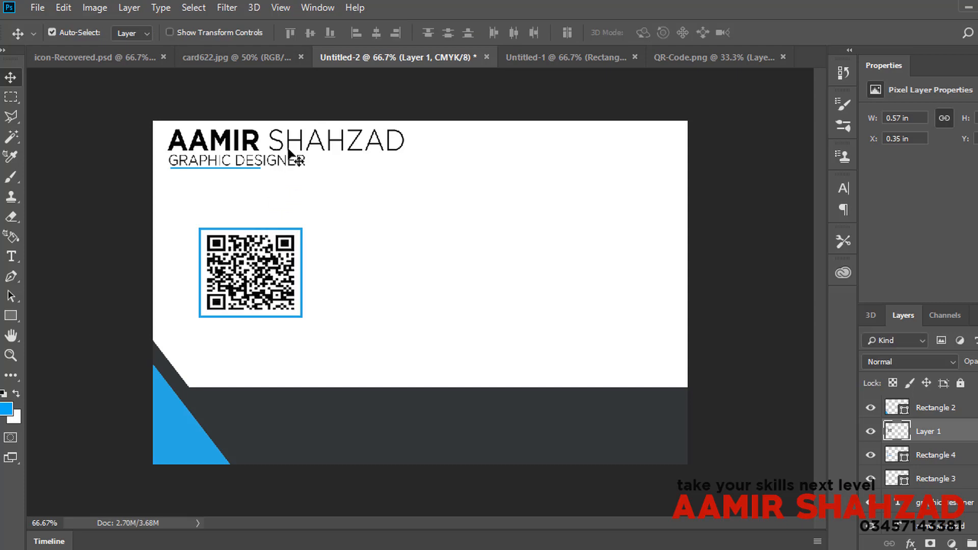
{"action": "left_click", "coordinate": [539, 55]}
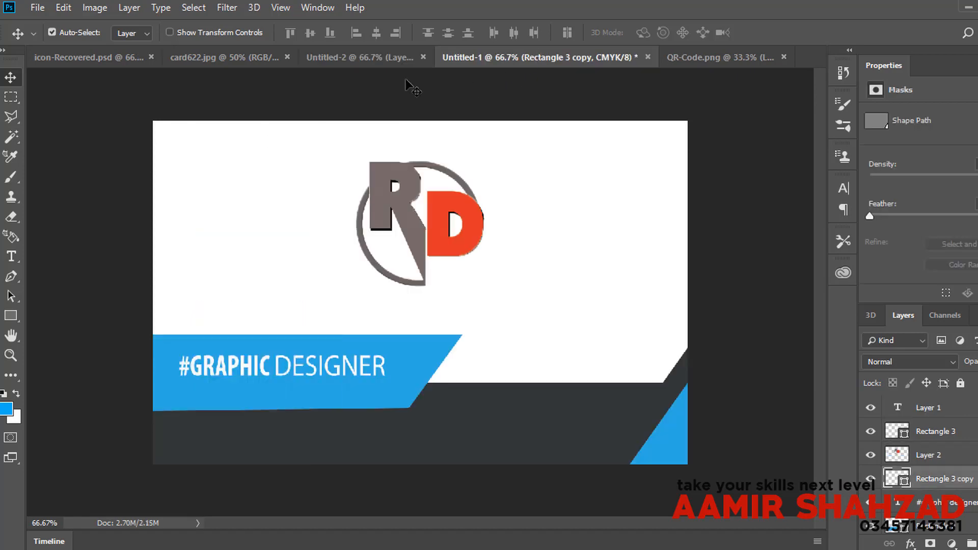
{"action": "left_click", "coordinate": [383, 58]}
Step: Check the card mockup, then drag the RD logo from the front card onto the back card
{"action": "left_click", "coordinate": [225, 55]}
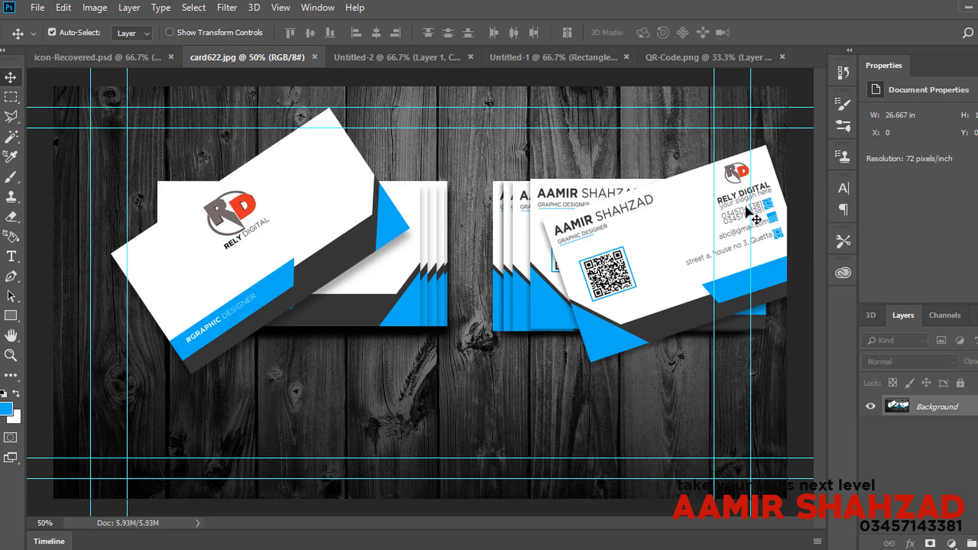
{"action": "left_click", "coordinate": [383, 59]}
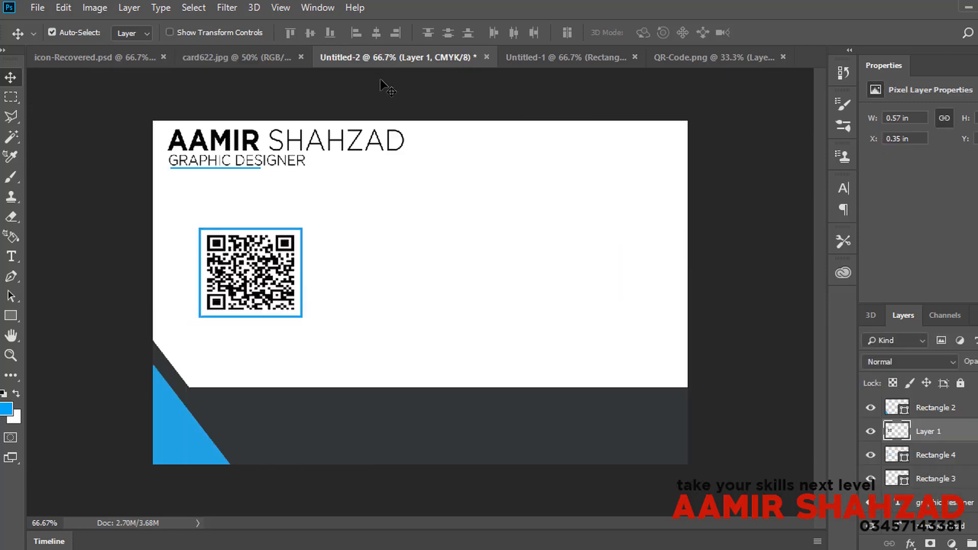
{"action": "left_click", "coordinate": [567, 63]}
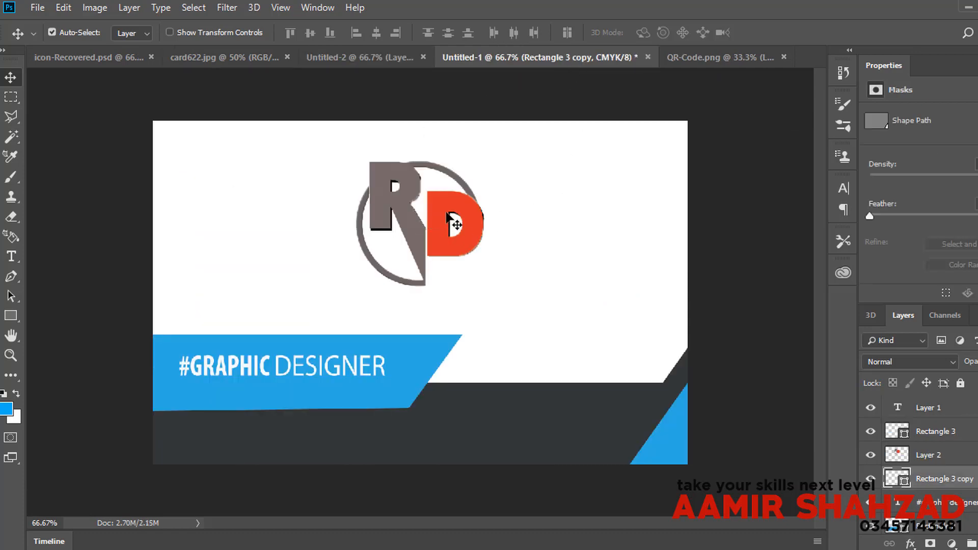
{"action": "left_click_drag", "start_coordinate": [448, 219], "coordinate": [639, 184]}
Step: Scale the RD logo down to about 43% with Free Transform
{"action": "left_click", "coordinate": [72, 7]}
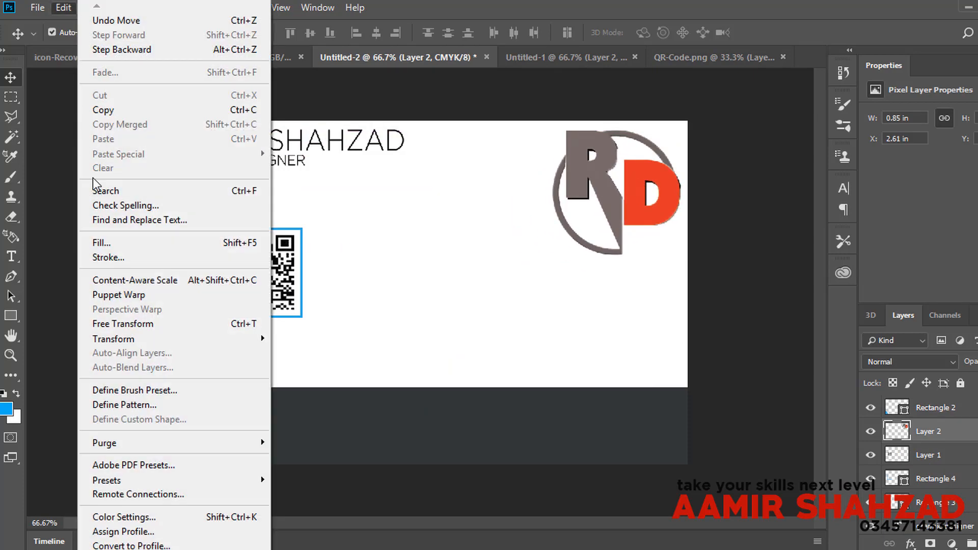
{"action": "left_click", "coordinate": [122, 323]}
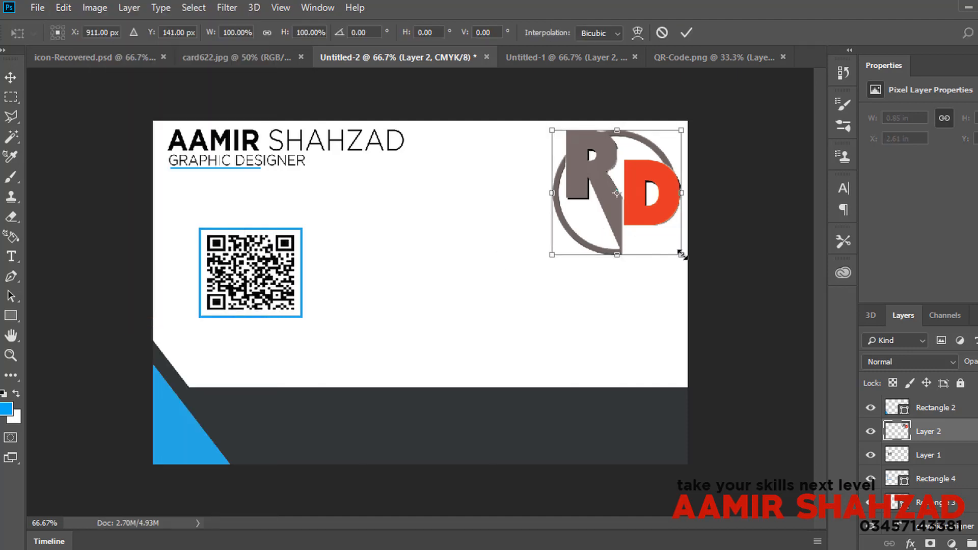
{"action": "left_click_drag", "start_coordinate": [682, 255], "coordinate": [638, 177]}
{"action": "key", "text": "Return"}
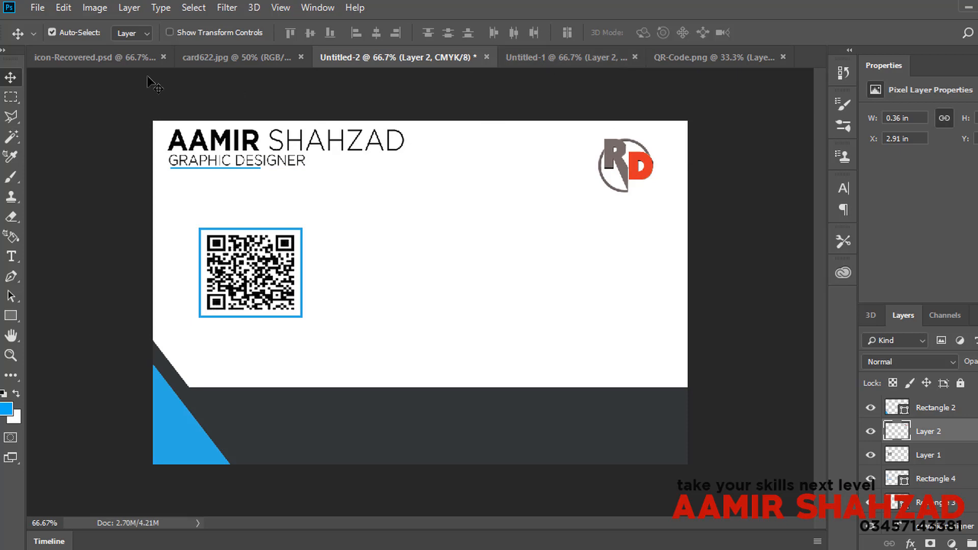
Step: Reorder the document tabs and, in icon-Recovered.psd, pull the envelope icon away from the location pin
{"action": "left_click_drag", "start_coordinate": [99, 60], "coordinate": [448, 56]}
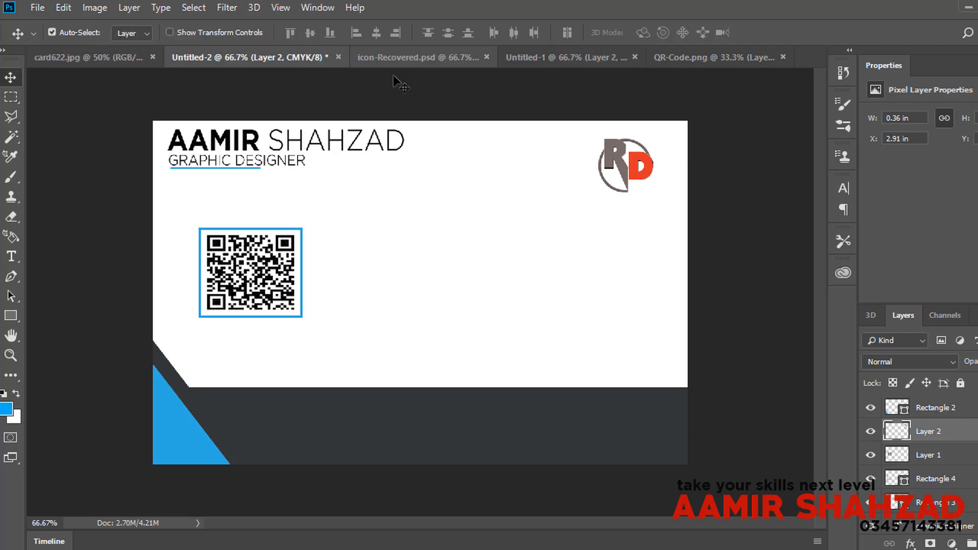
{"action": "left_click", "coordinate": [115, 63]}
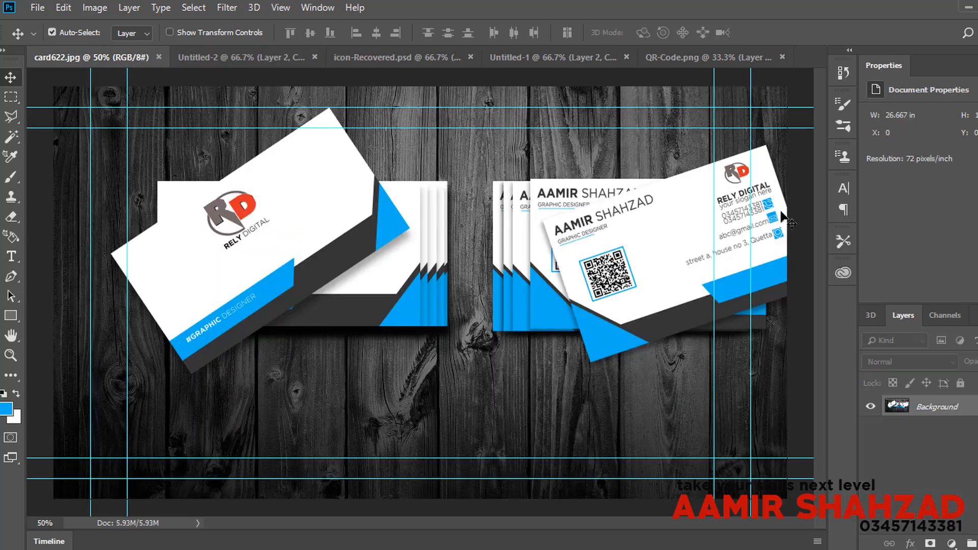
{"action": "left_click", "coordinate": [410, 58]}
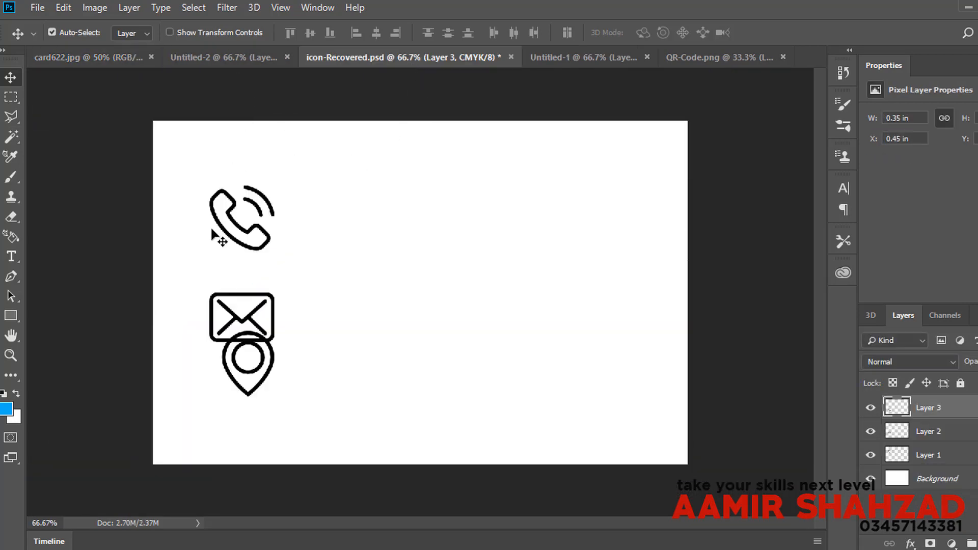
{"action": "left_click_drag", "start_coordinate": [210, 294], "coordinate": [292, 64]}
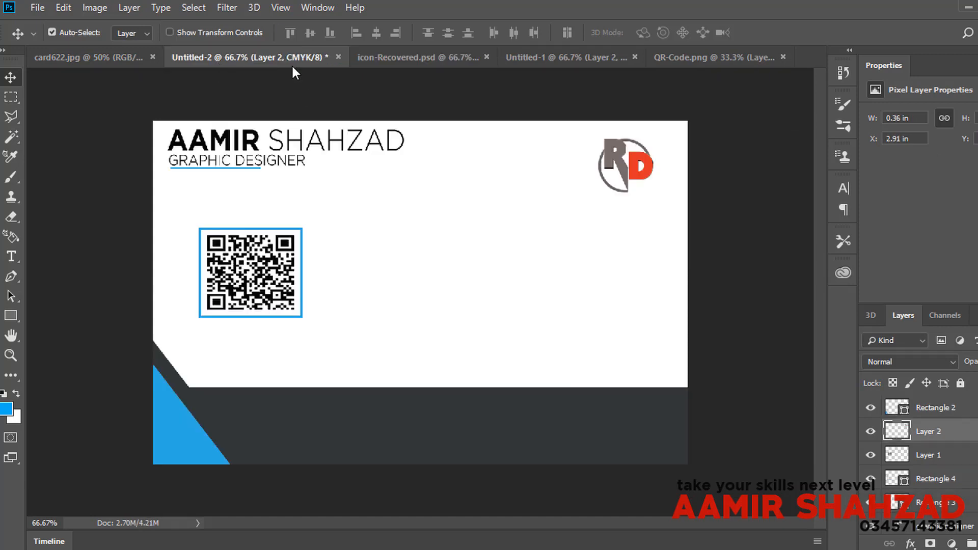
{"action": "left_click", "coordinate": [17, 314]}
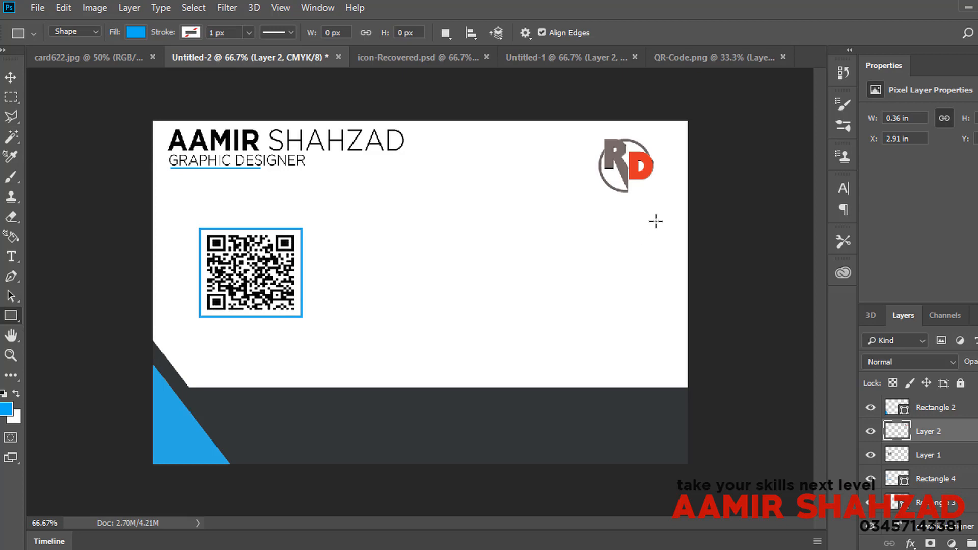
Step: Draw a small blue square at the card's right edge and bring the phone icon onto the card
{"action": "left_click_drag", "start_coordinate": [657, 214], "coordinate": [680, 235]}
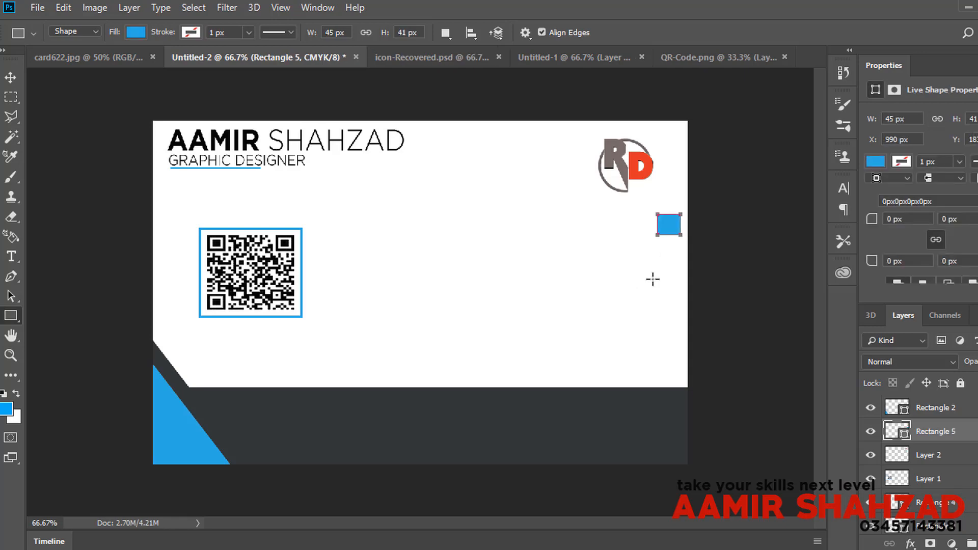
{"action": "left_click", "coordinate": [438, 57]}
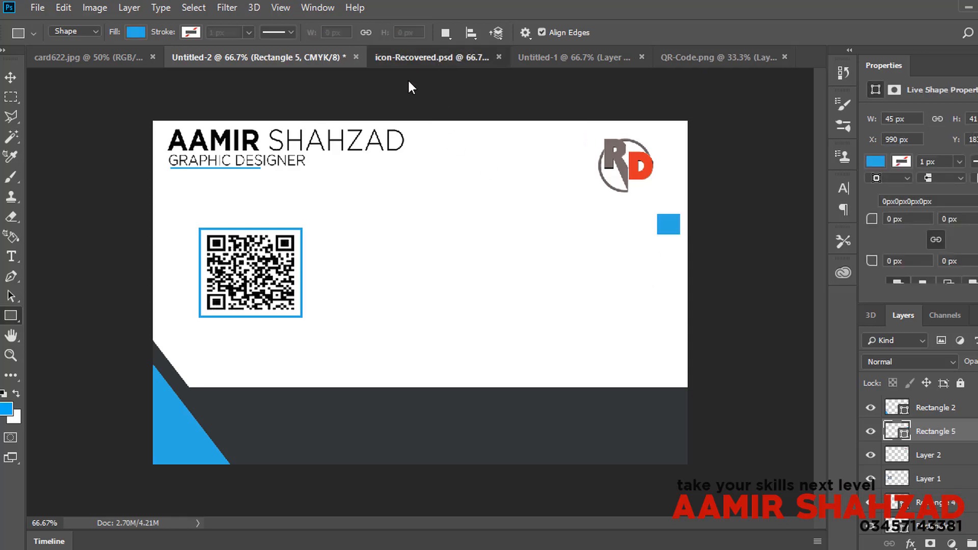
{"action": "left_click", "coordinate": [11, 85]}
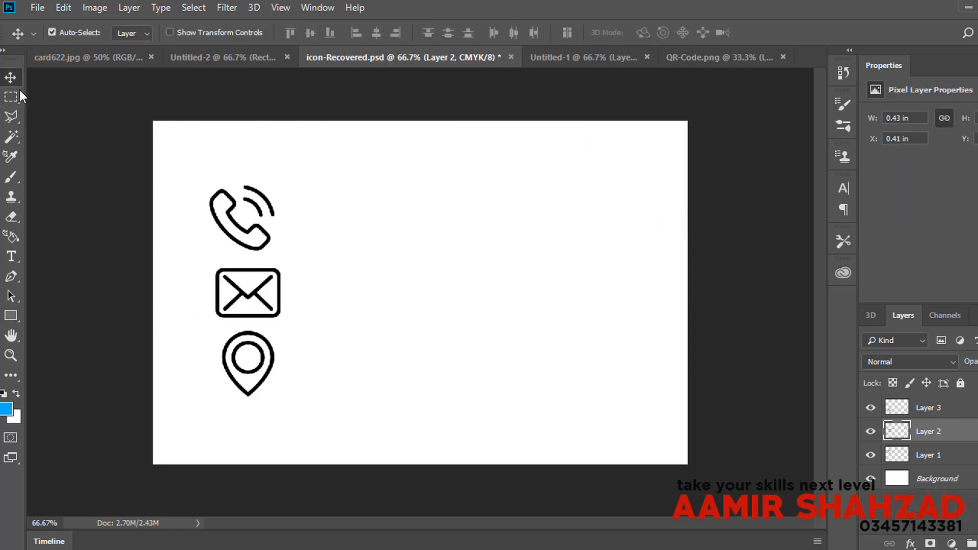
{"action": "left_click_drag", "start_coordinate": [223, 191], "coordinate": [582, 247]}
Step: Shrink the phone icon to about 40% and place it over the blue square
{"action": "left_click", "coordinate": [71, 8]}
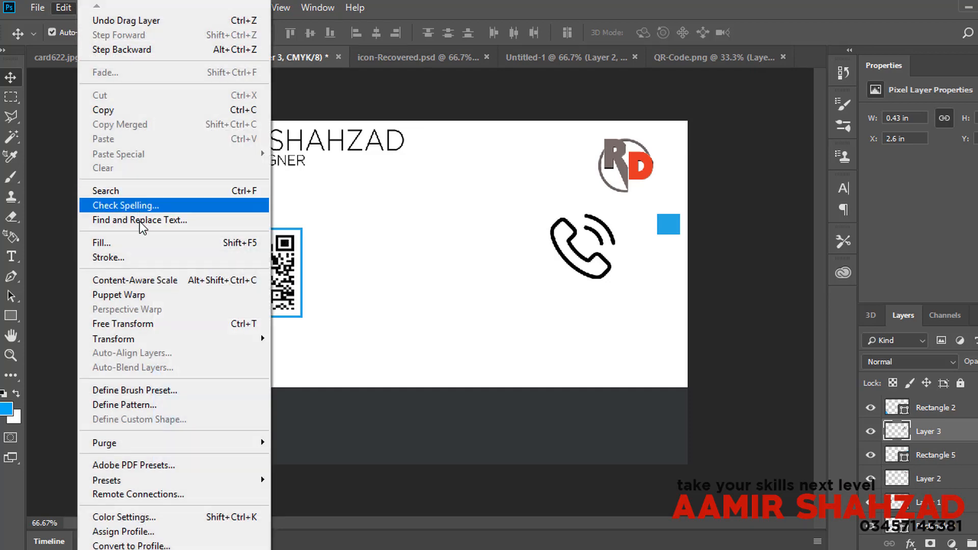
{"action": "left_click", "coordinate": [145, 324]}
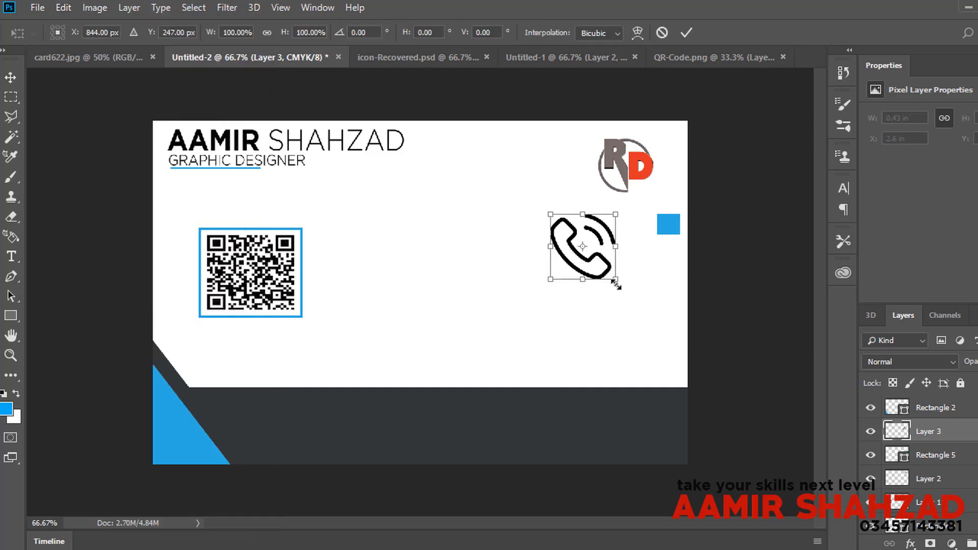
{"action": "left_click_drag", "start_coordinate": [615, 280], "coordinate": [669, 225]}
{"action": "key", "text": "Return"}
{"action": "left_click", "coordinate": [570, 230]}
Step: Give the phone icon layer a white Color Overlay effect
{"action": "right_click", "coordinate": [938, 436]}
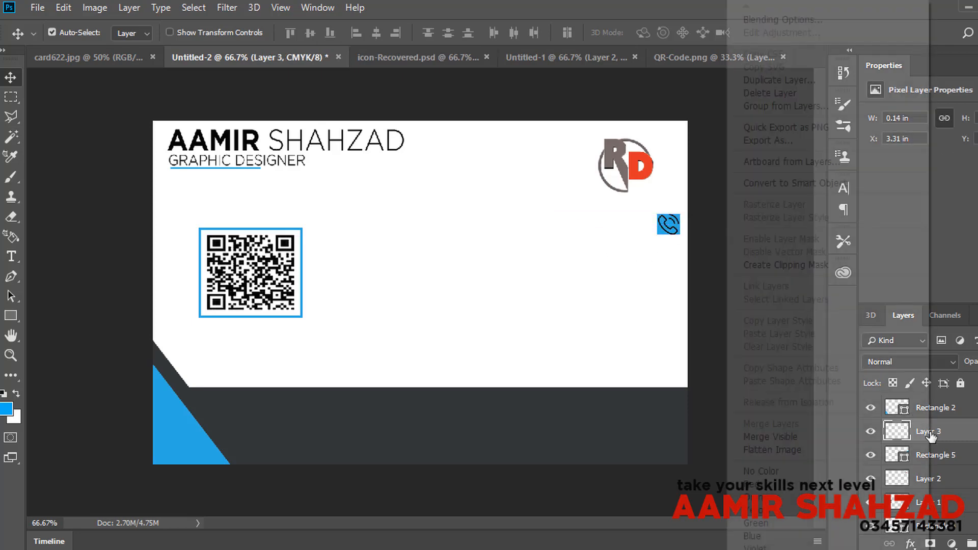
{"action": "key", "text": "Escape"}
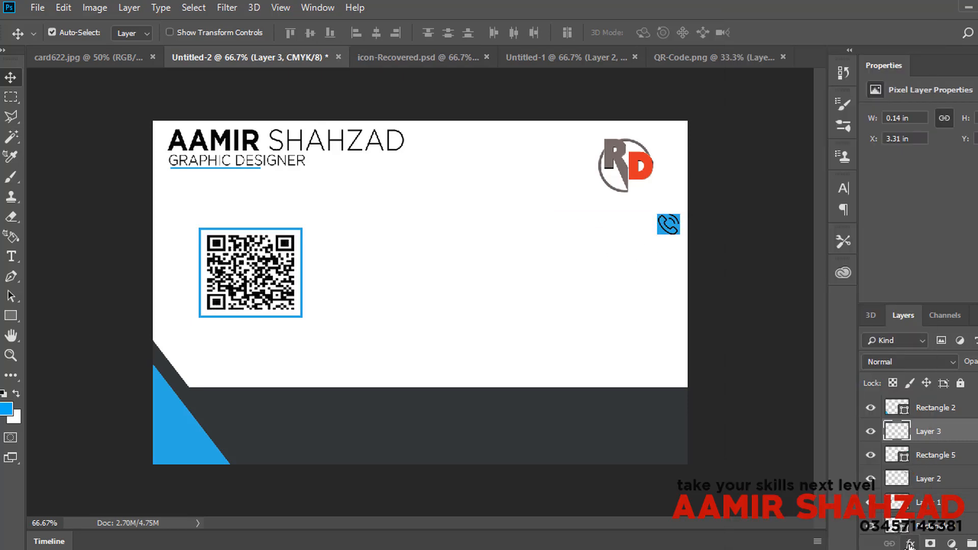
{"action": "left_click", "coordinate": [910, 543]}
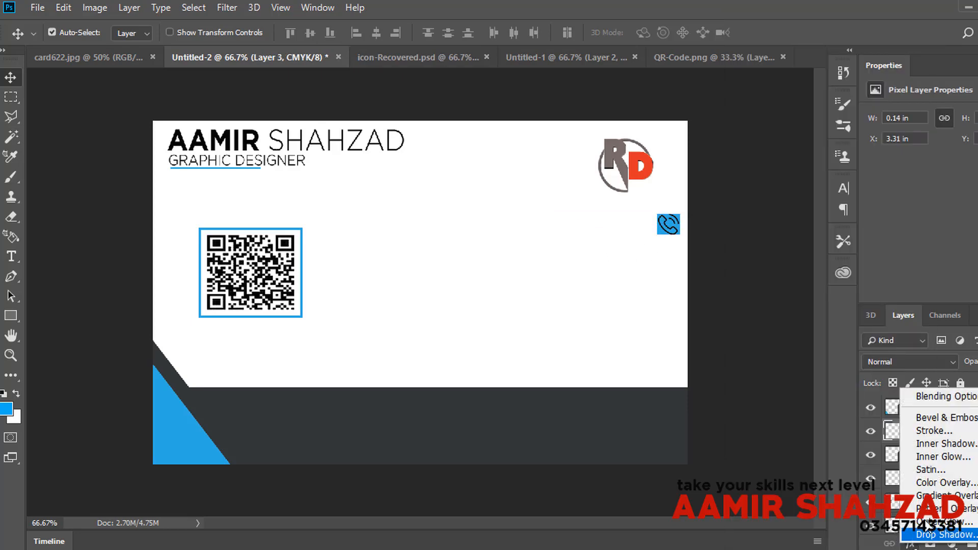
{"action": "left_click", "coordinate": [927, 483]}
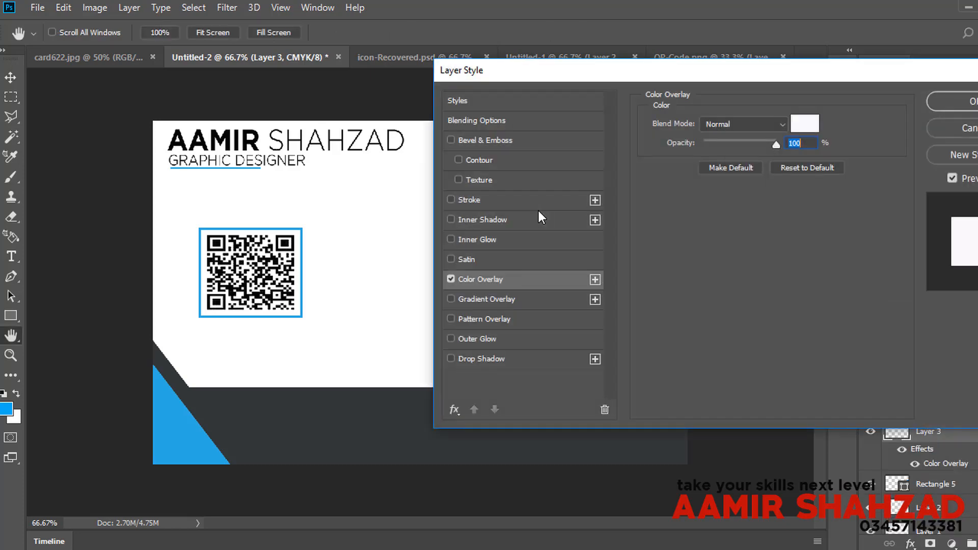
{"action": "left_click", "coordinate": [934, 101]}
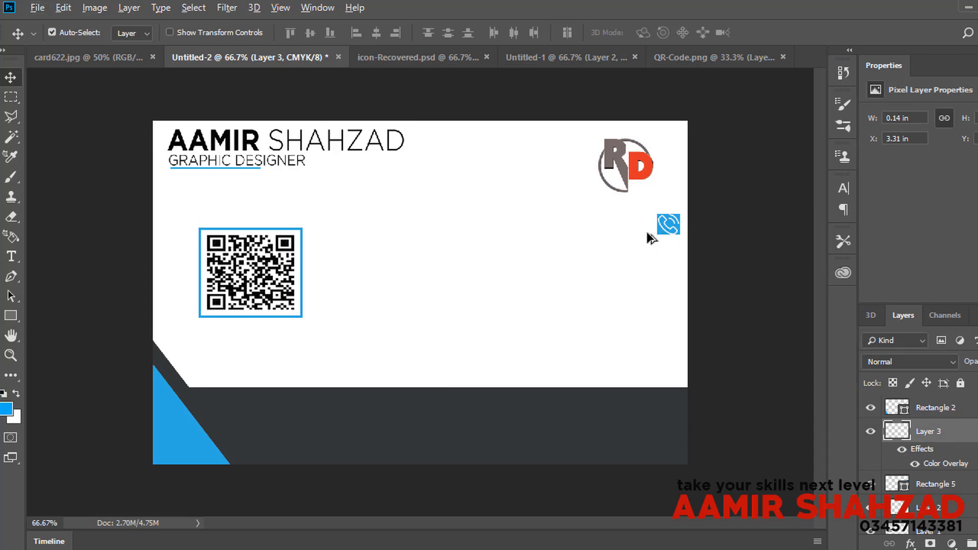
Step: Duplicate the blue square below the first and bring the envelope icon onto the card
{"action": "left_click_drag", "start_coordinate": [661, 235], "coordinate": [662, 310]}
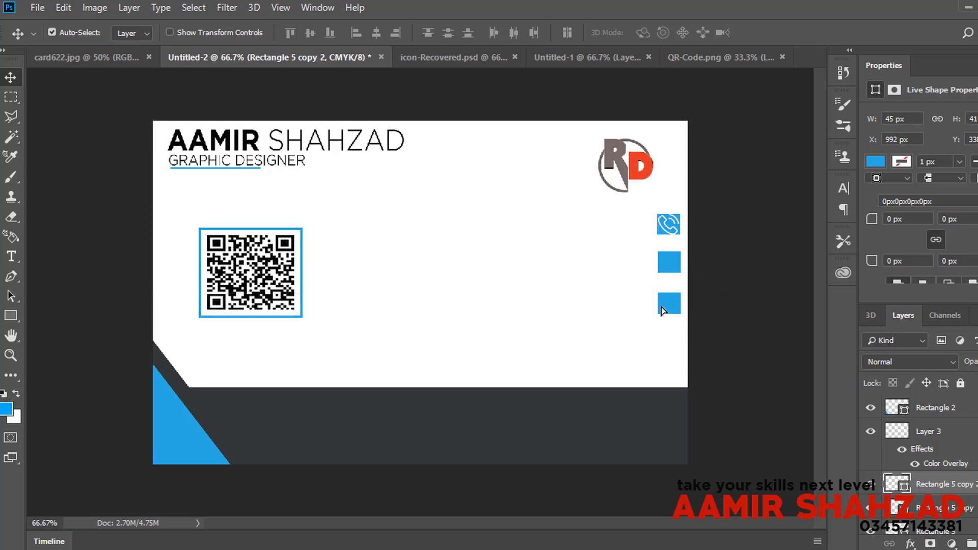
{"action": "left_click", "coordinate": [459, 53]}
{"action": "left_click_drag", "start_coordinate": [273, 275], "coordinate": [557, 246]}
Step: Shrink the mail icon in two Free Transform passes
{"action": "left_click", "coordinate": [63, 8]}
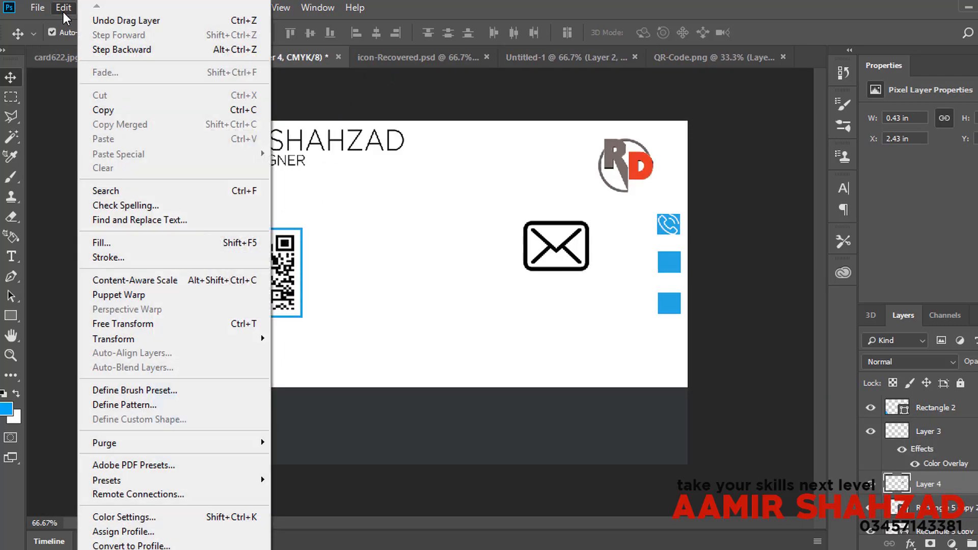
{"action": "left_click", "coordinate": [123, 324]}
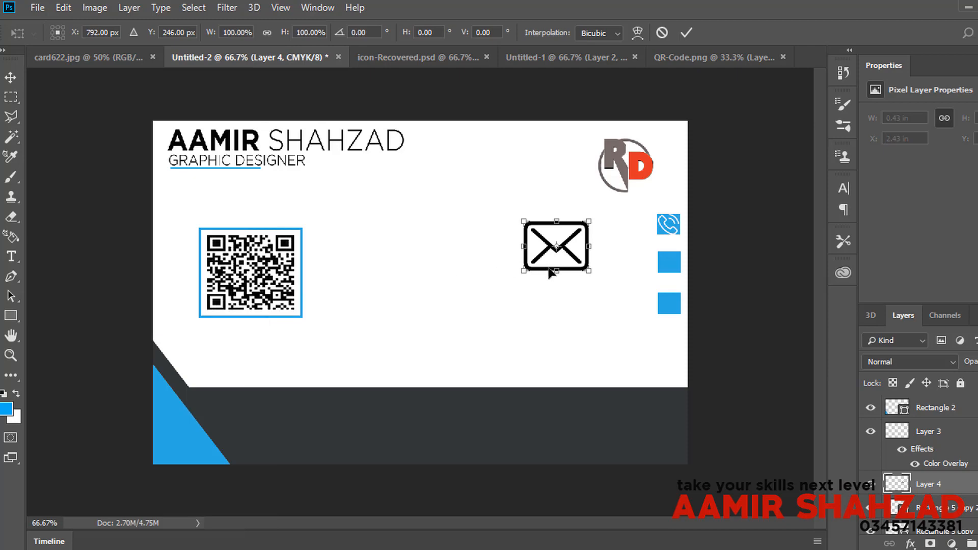
{"action": "left_click_drag", "start_coordinate": [577, 272], "coordinate": [551, 246]}
{"action": "key", "text": "Return"}
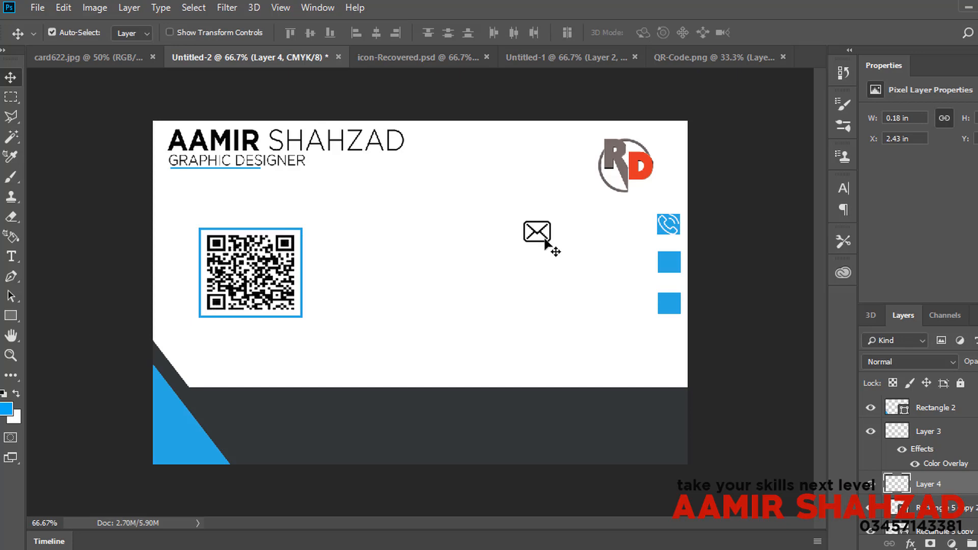
{"action": "key", "text": "ctrl"}
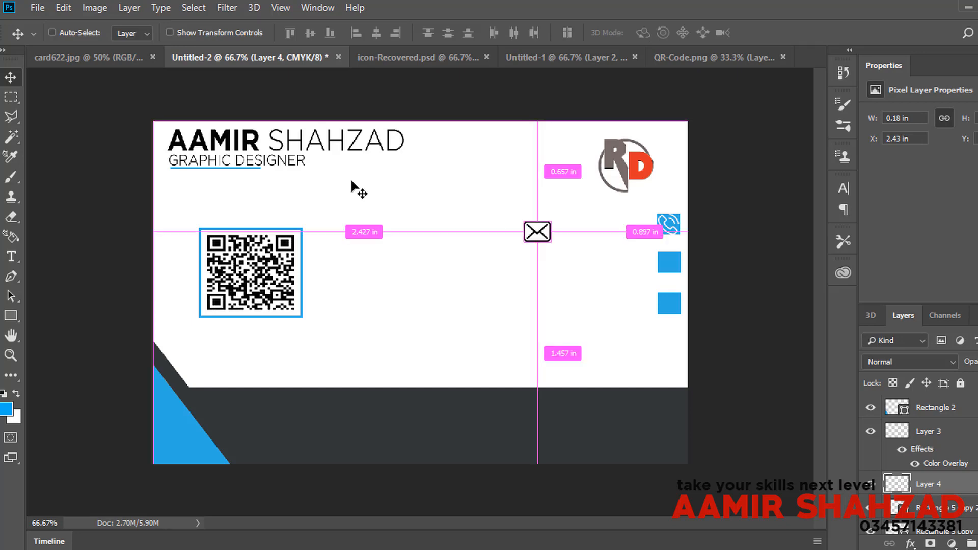
{"action": "key", "text": "ctrl+t"}
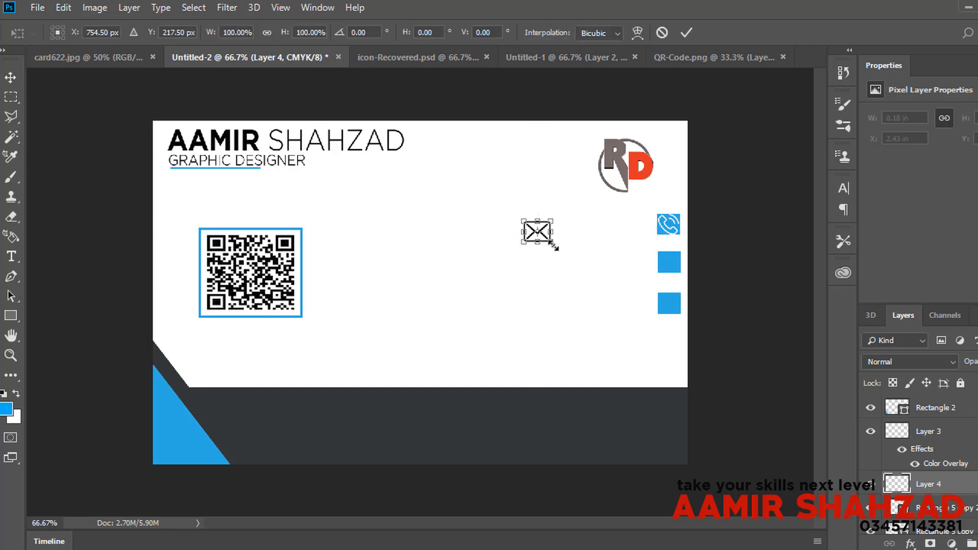
{"action": "left_click_drag", "start_coordinate": [552, 244], "coordinate": [531, 230]}
{"action": "key", "text": "Return"}
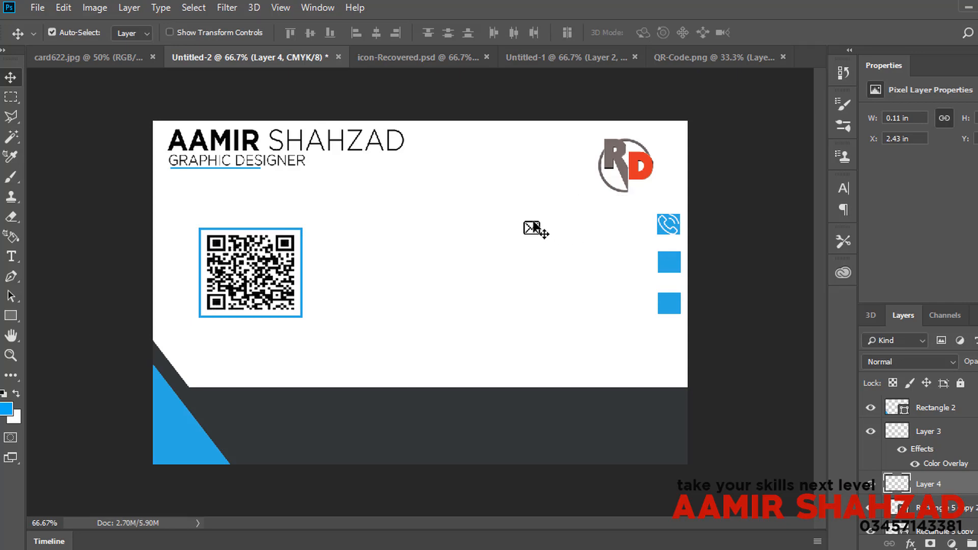
Step: Place the mail icon on the second blue square with a white Color Overlay
{"action": "left_click_drag", "start_coordinate": [542, 224], "coordinate": [678, 262]}
{"action": "left_click", "coordinate": [910, 544]}
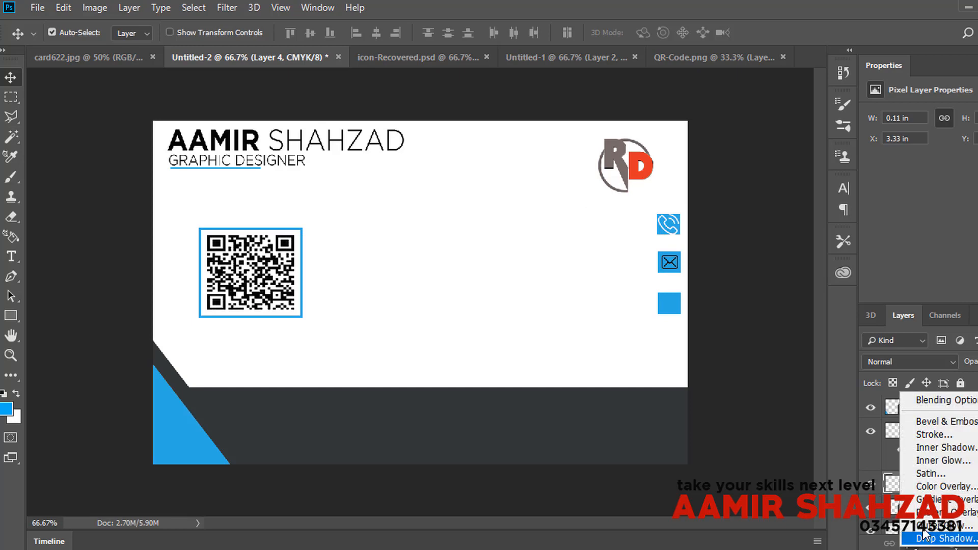
{"action": "left_click", "coordinate": [932, 486]}
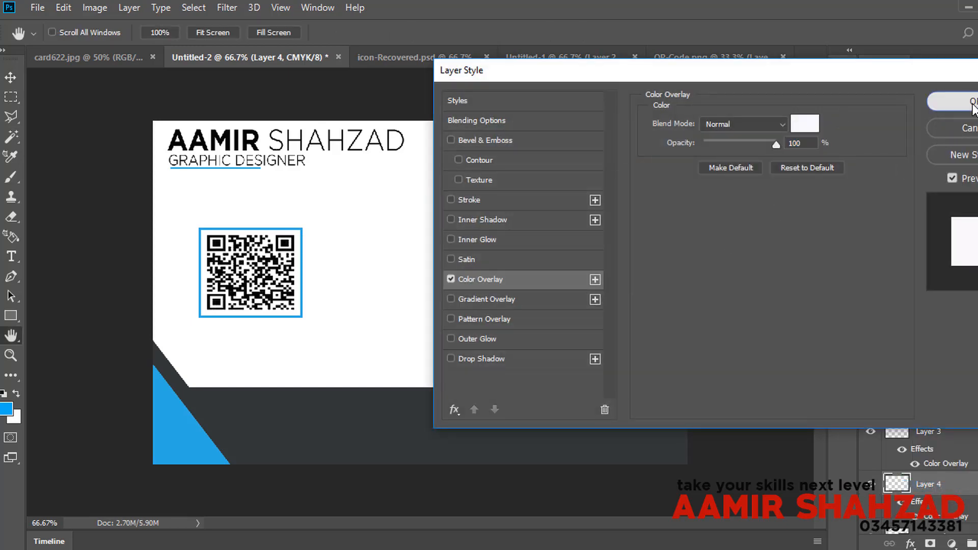
{"action": "left_click", "coordinate": [960, 102]}
{"action": "left_click", "coordinate": [439, 60]}
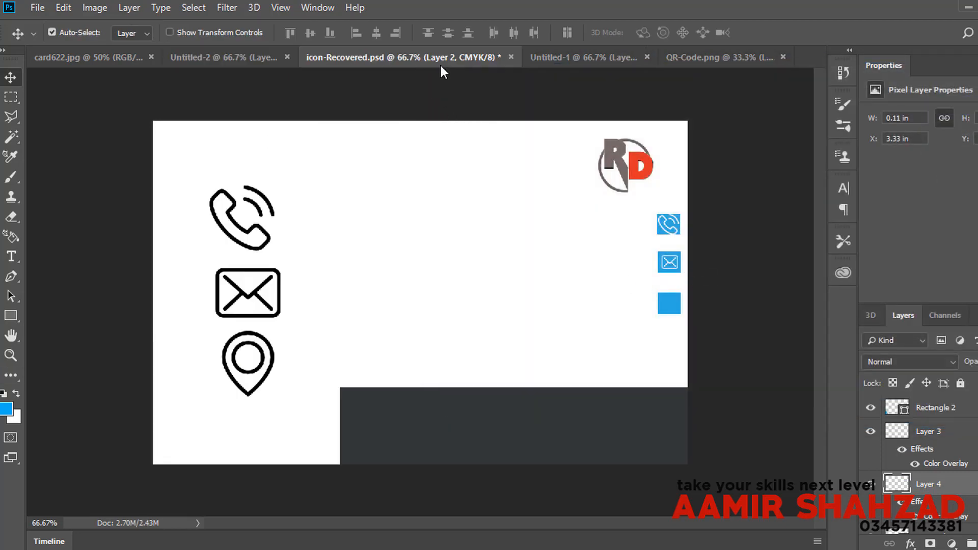
Step: Bring the location pin onto the card and shrink it onto the third blue square
{"action": "left_click_drag", "start_coordinate": [243, 339], "coordinate": [518, 303]}
{"action": "left_click", "coordinate": [68, 12]}
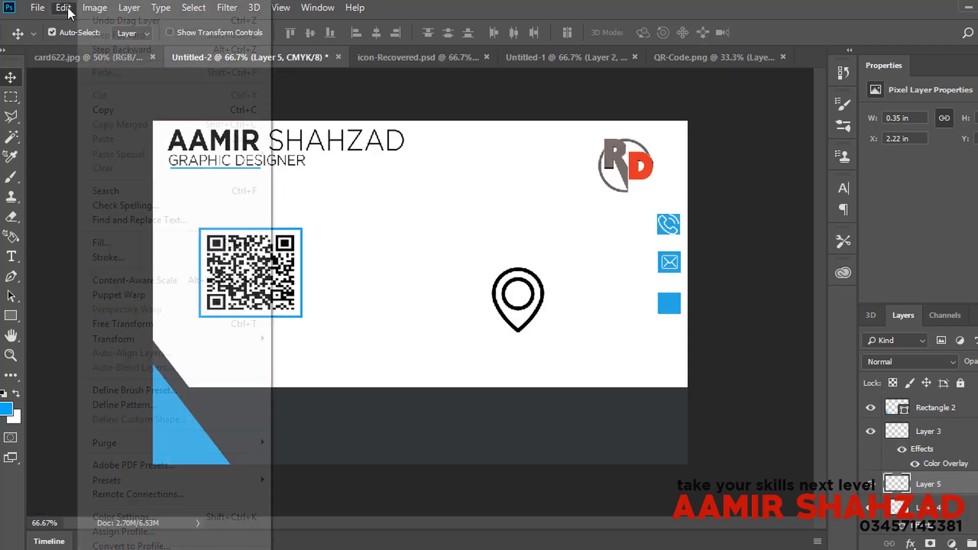
{"action": "left_click", "coordinate": [154, 321]}
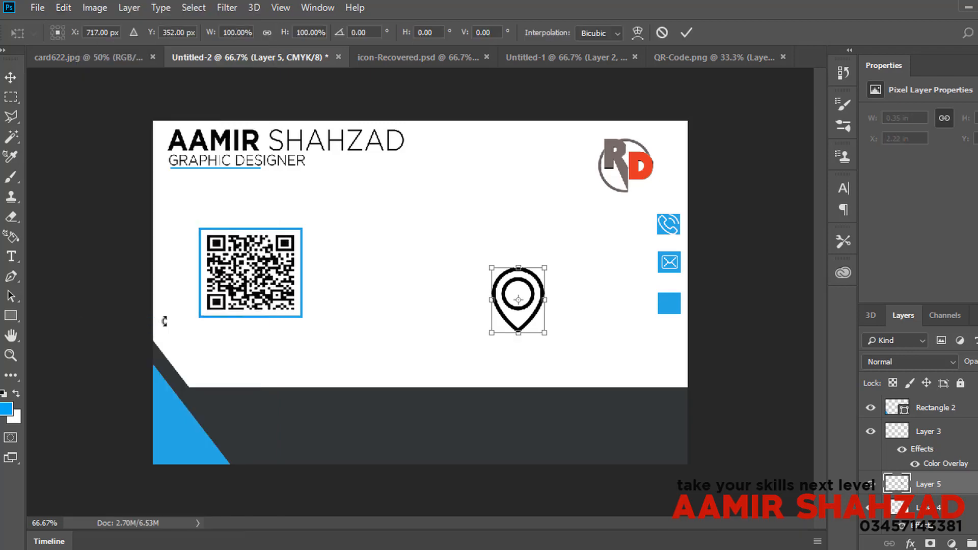
{"action": "left_click_drag", "start_coordinate": [548, 330], "coordinate": [669, 305]}
{"action": "key", "text": "Return"}
Step: Add a white Color Overlay to the location pin
{"action": "left_click", "coordinate": [909, 542]}
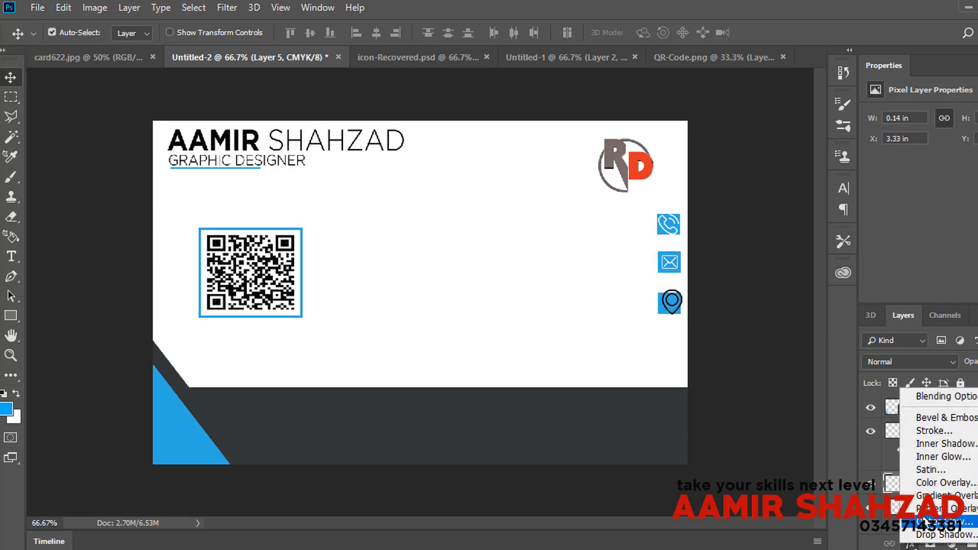
{"action": "left_click", "coordinate": [930, 481]}
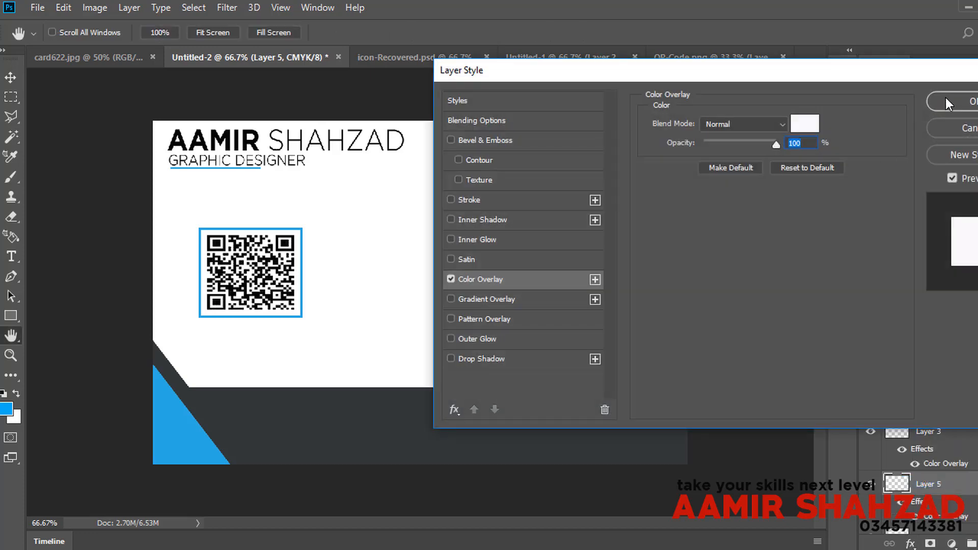
{"action": "left_click", "coordinate": [947, 102]}
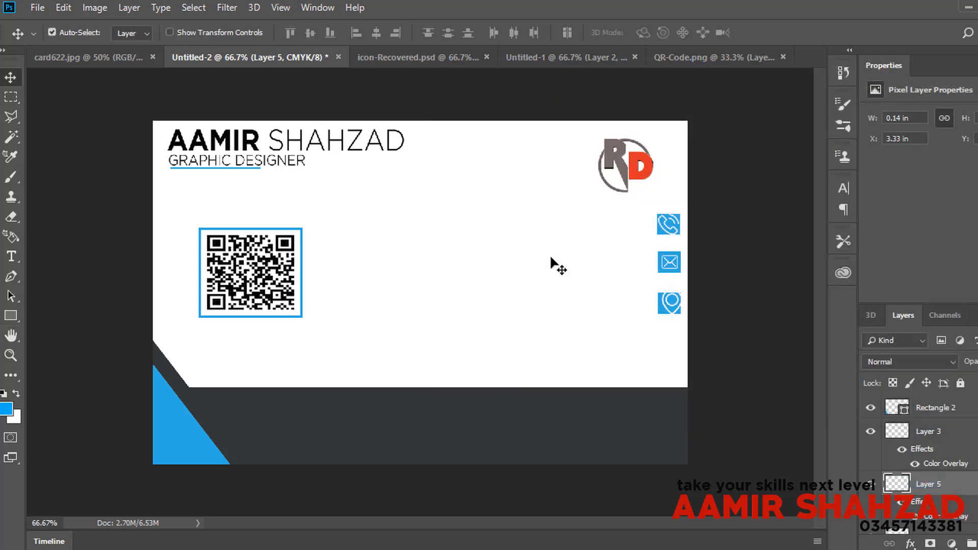
Step: Make the location pin slightly shorter, nudge it left, and view the card622.jpg mockup
{"action": "left_click", "coordinate": [63, 7]}
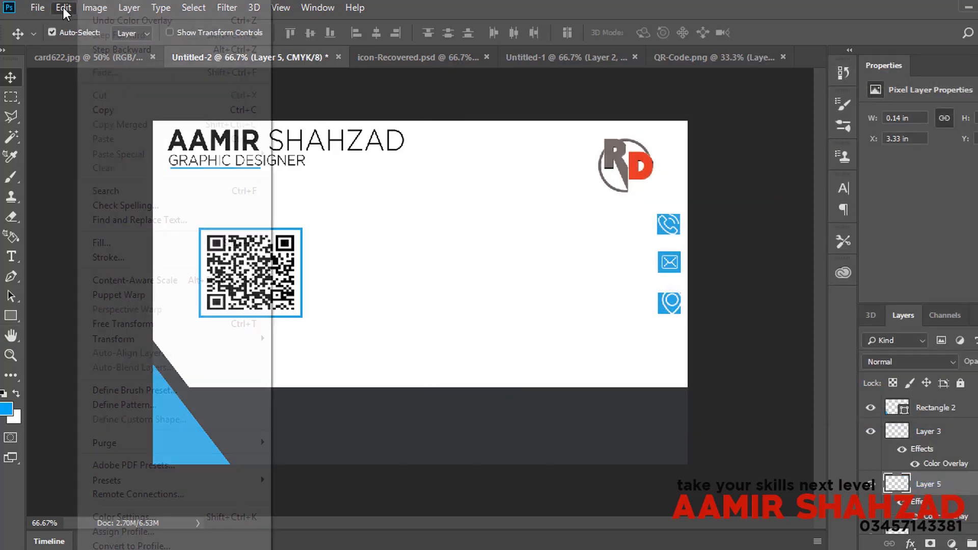
{"action": "left_click", "coordinate": [171, 324]}
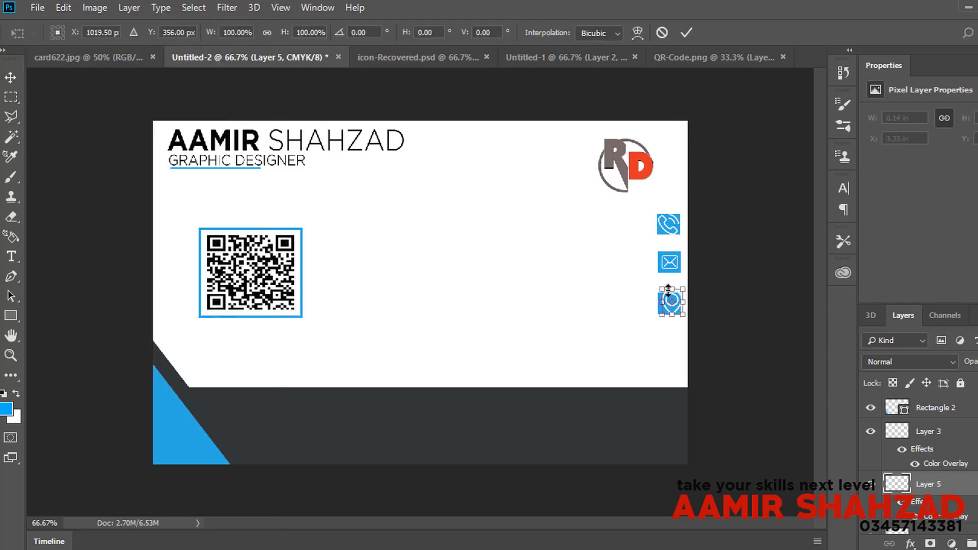
{"action": "left_click_drag", "start_coordinate": [668, 290], "coordinate": [669, 293]}
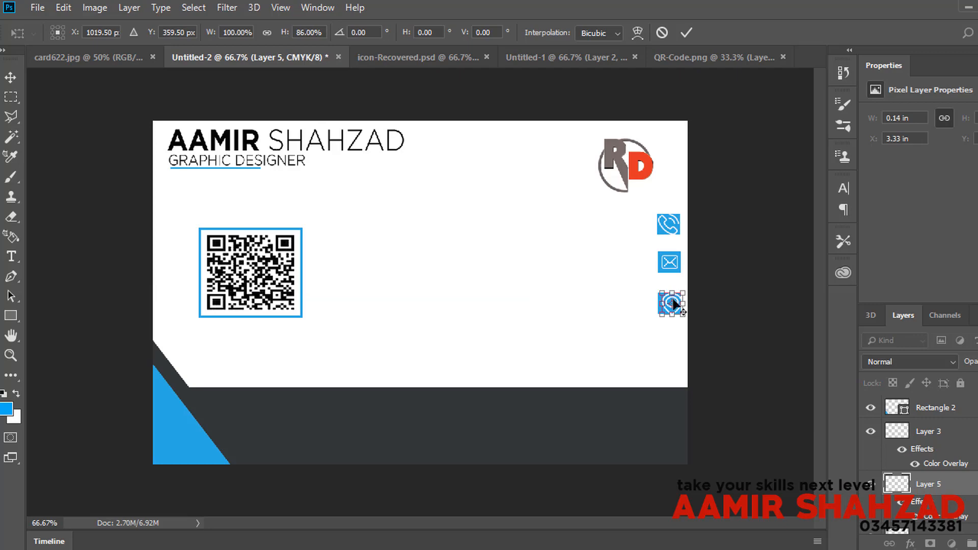
{"action": "key", "text": "Left"}
{"action": "key", "text": "Left"}
{"action": "key", "text": "Left"}
{"action": "key", "text": "Left"}
{"action": "key", "text": "Left"}
{"action": "key", "text": "Left"}
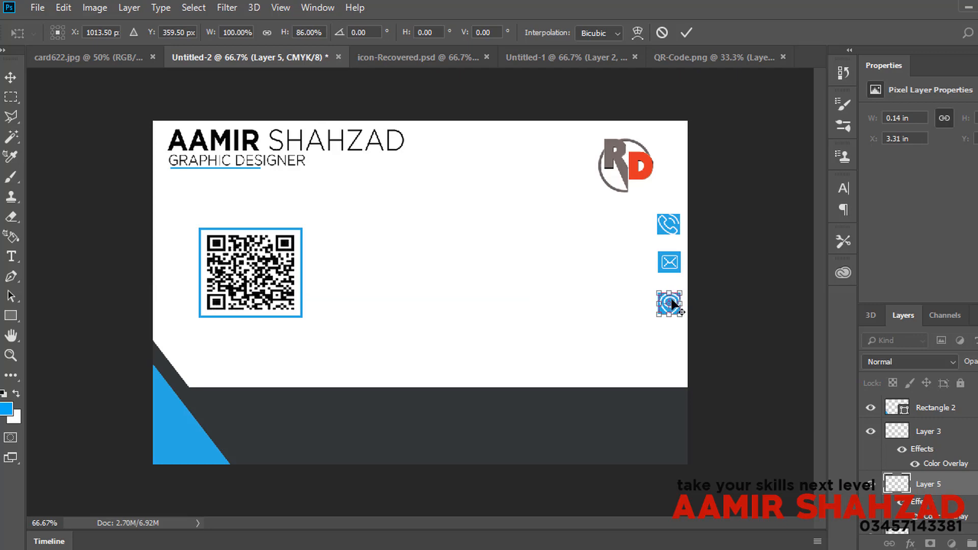
{"action": "key", "text": "Return"}
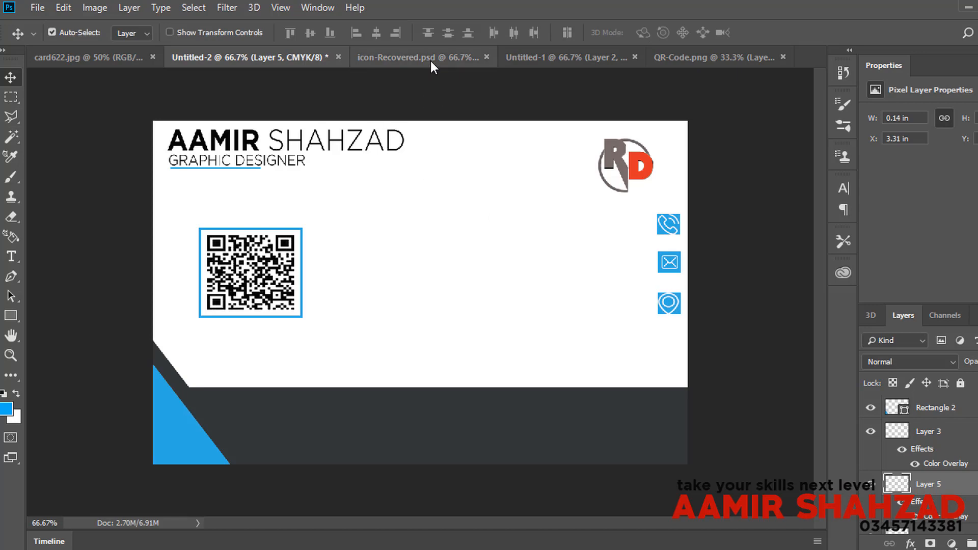
{"action": "left_click", "coordinate": [134, 60]}
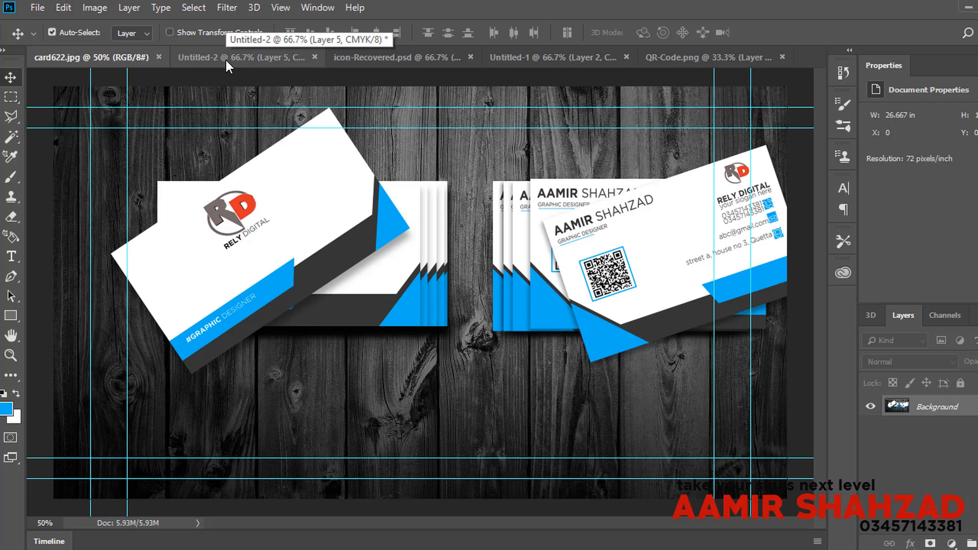
Step: Nudge the RD logo up and right, then type RELY DIGITAL on the card
{"action": "left_click", "coordinate": [226, 60]}
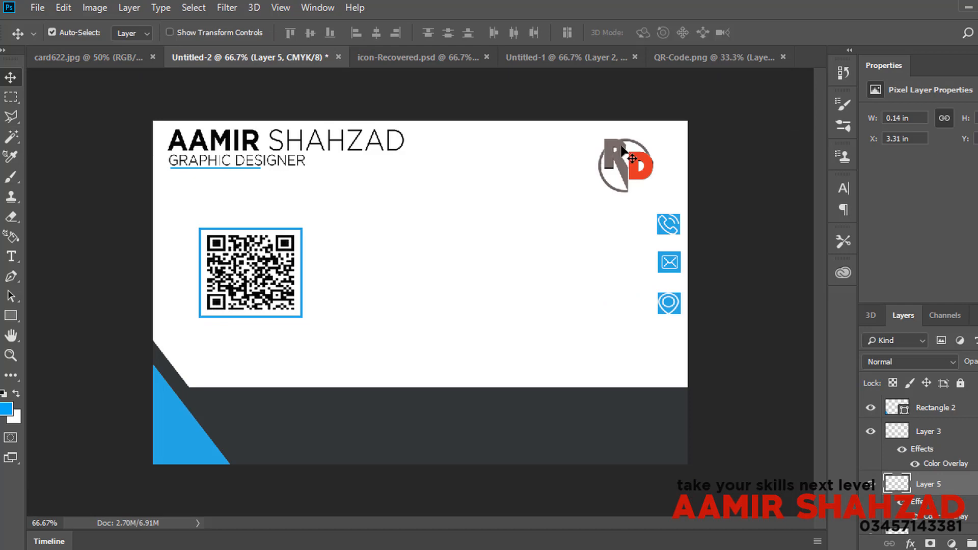
{"action": "left_click_drag", "start_coordinate": [622, 147], "coordinate": [627, 139]}
{"action": "left_click", "coordinate": [8, 260]}
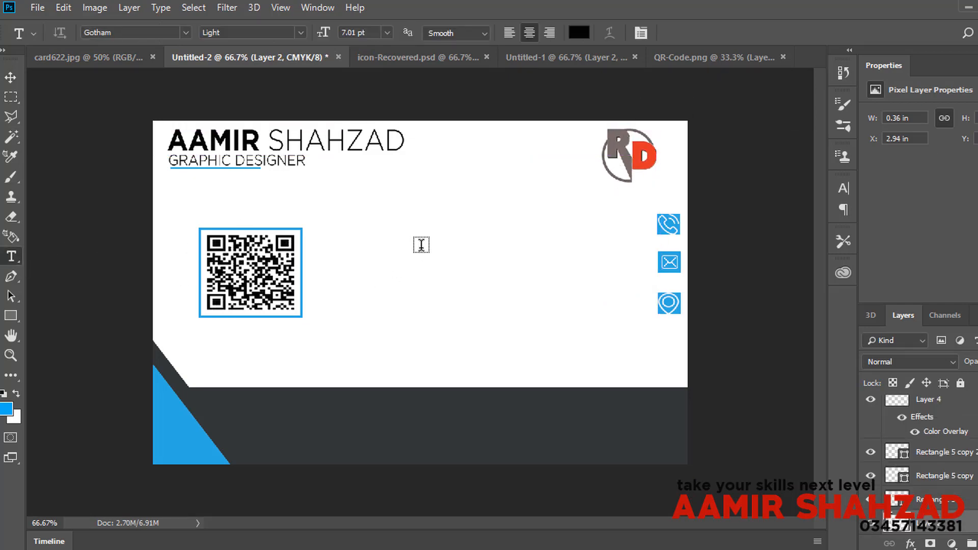
{"action": "left_click", "coordinate": [438, 220]}
{"action": "type", "text": "REL"}
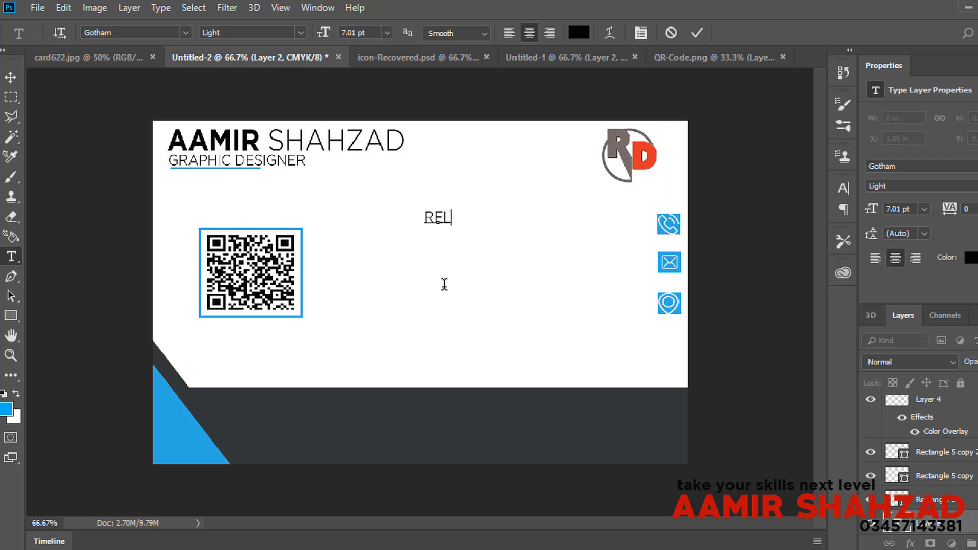
{"action": "type", "text": "Y DIGITAL"}
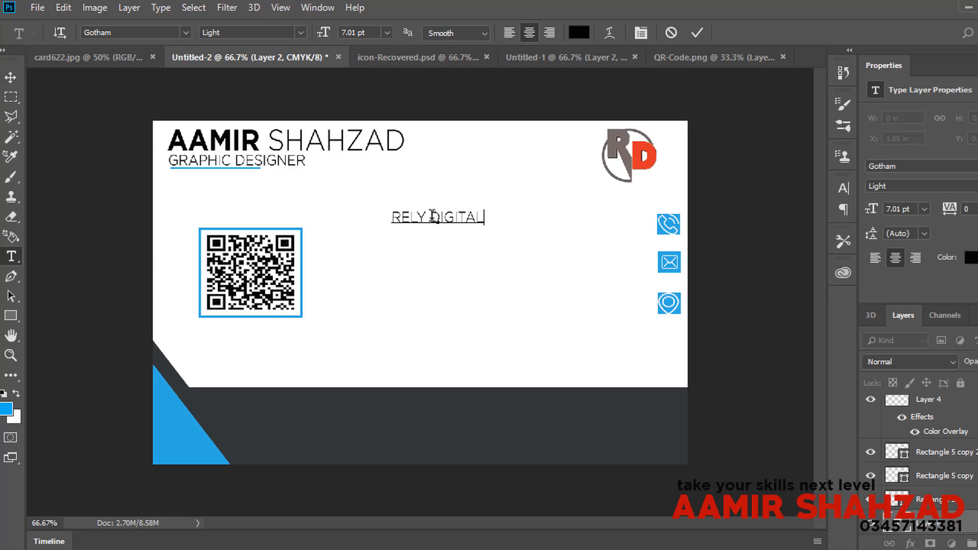
Step: Set DIGITAL to Bold and move the RELY DIGITAL line beneath the RD logo
{"action": "left_click_drag", "start_coordinate": [431, 217], "coordinate": [620, 212]}
{"action": "left_click", "coordinate": [843, 189]}
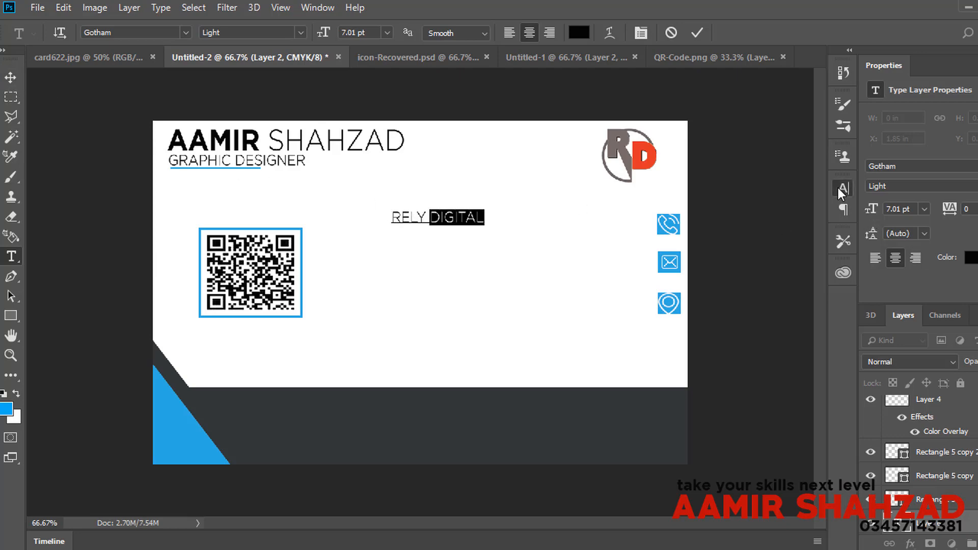
{"action": "left_click", "coordinate": [815, 207]}
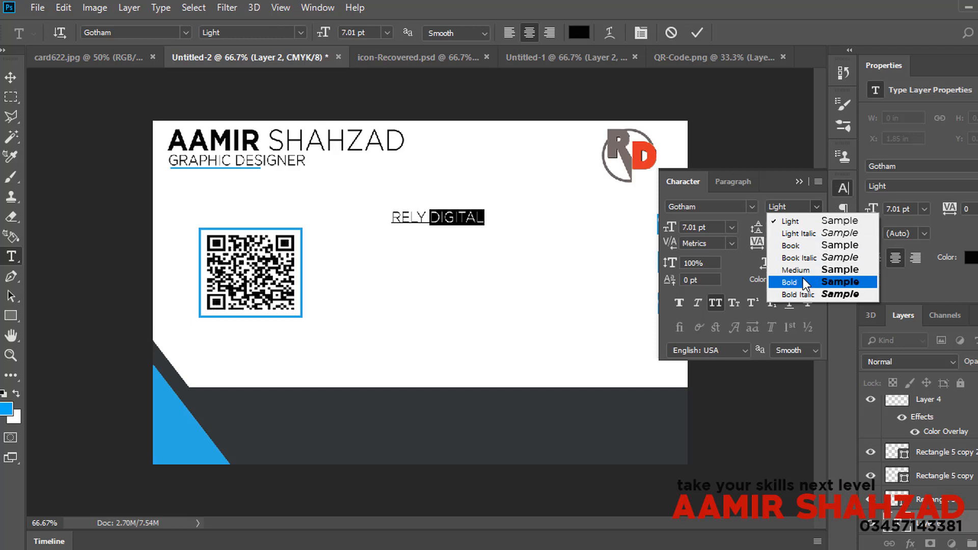
{"action": "left_click", "coordinate": [802, 277]}
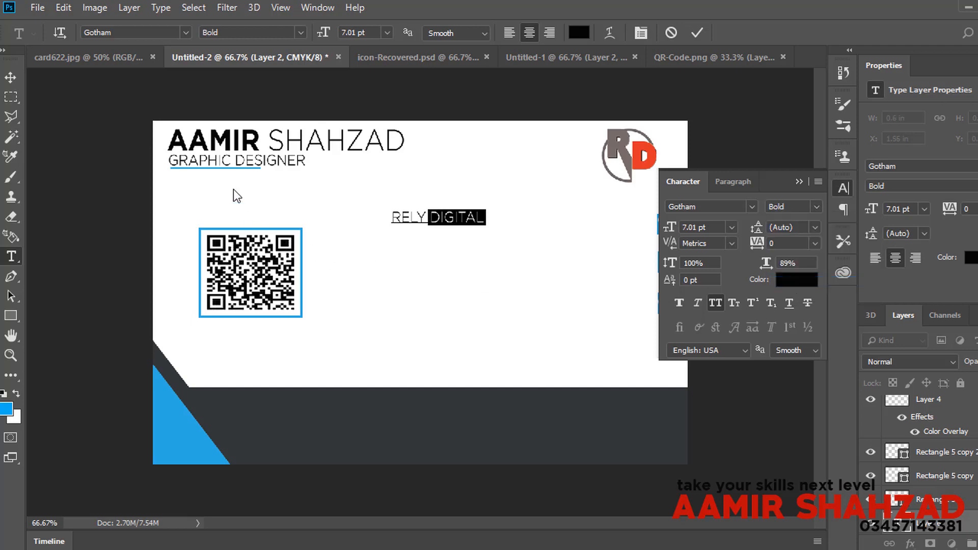
{"action": "left_click", "coordinate": [10, 77]}
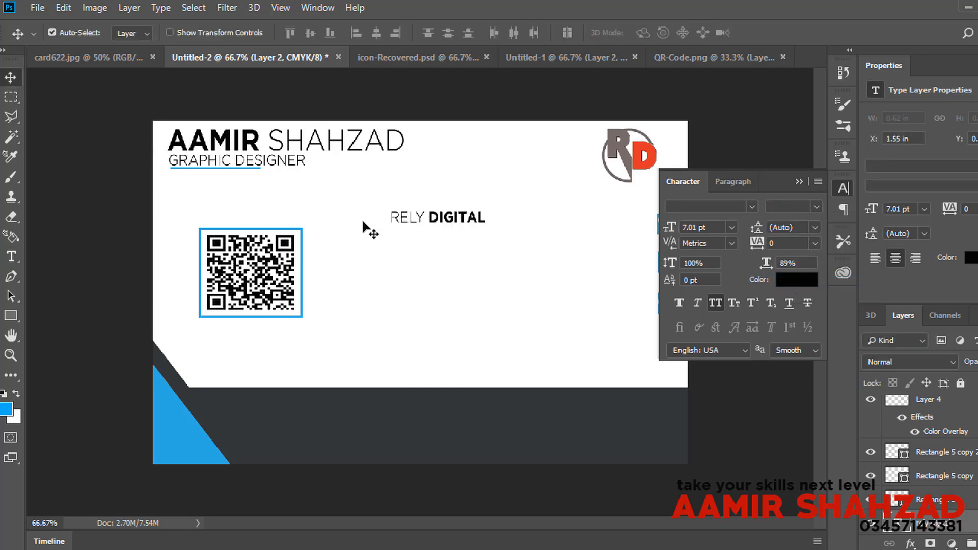
{"action": "left_click", "coordinate": [842, 191]}
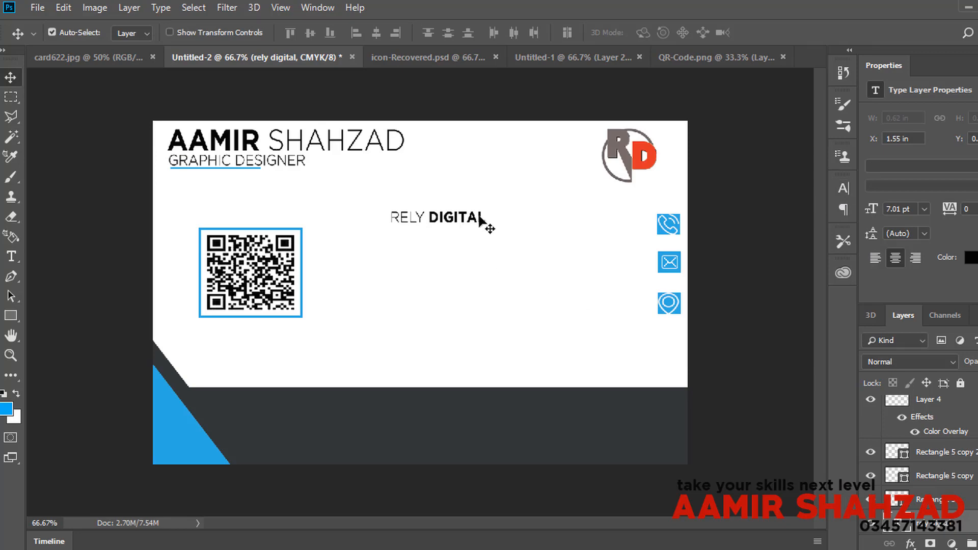
{"action": "left_click_drag", "start_coordinate": [486, 224], "coordinate": [651, 194]}
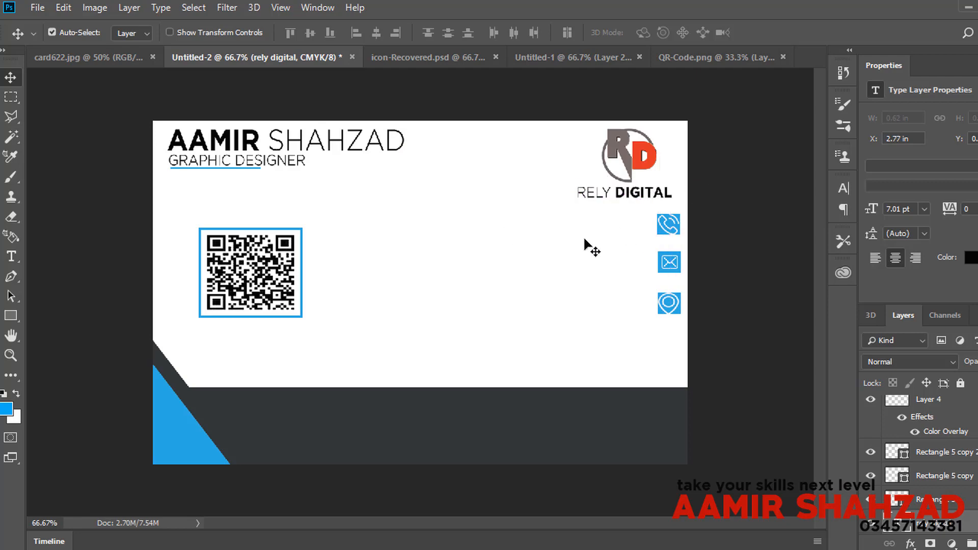
Step: Type the phone number and place it just left of the phone icon
{"action": "left_click", "coordinate": [11, 256]}
{"action": "left_click", "coordinate": [325, 235]}
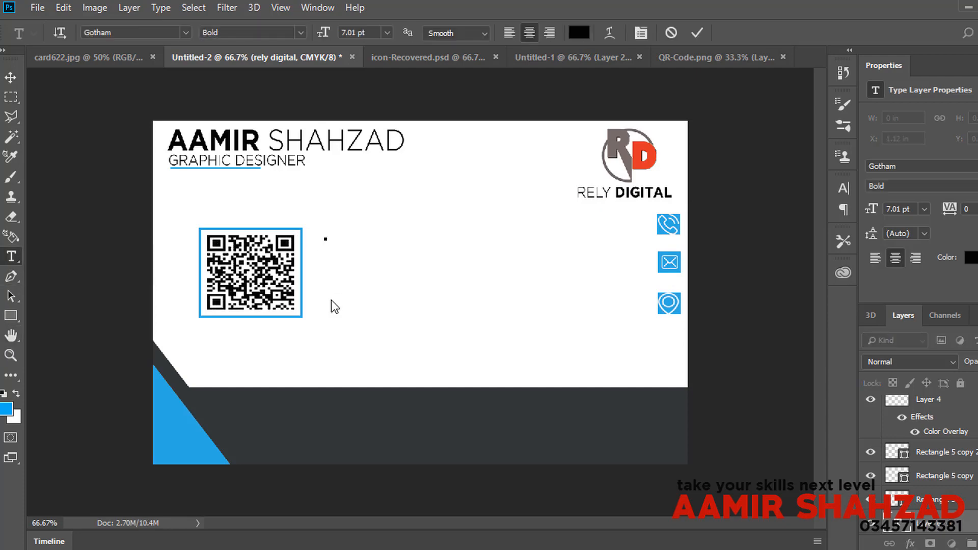
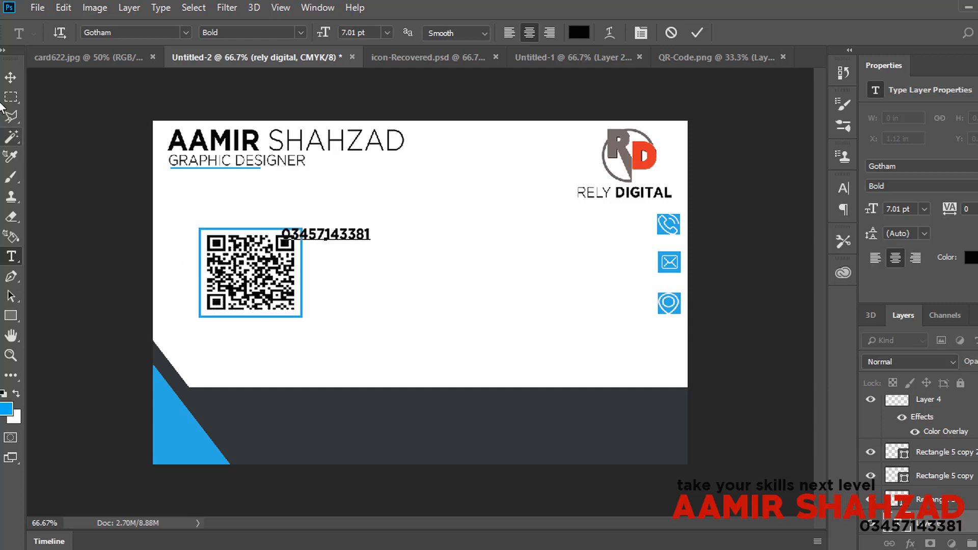
{"action": "left_click", "coordinate": [10, 77]}
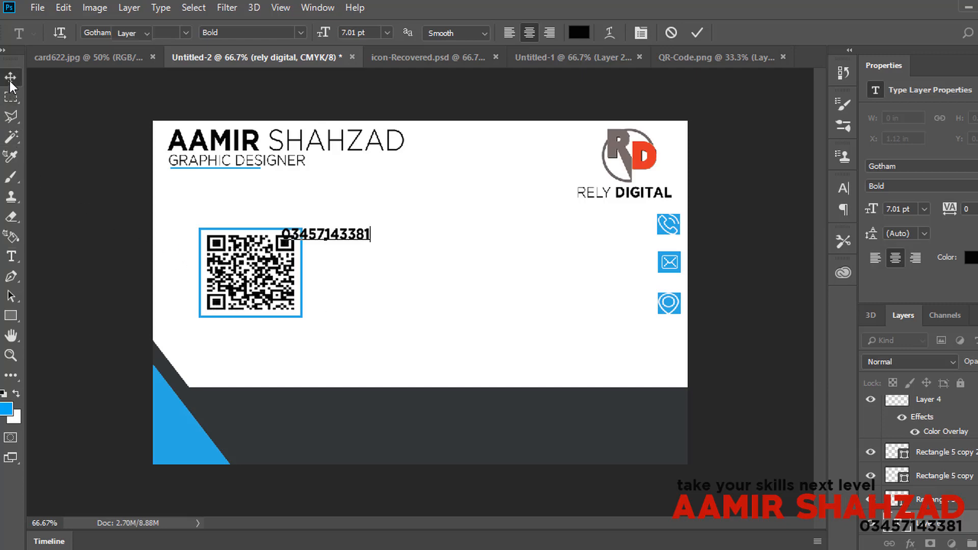
{"action": "left_click_drag", "start_coordinate": [374, 241], "coordinate": [643, 216]}
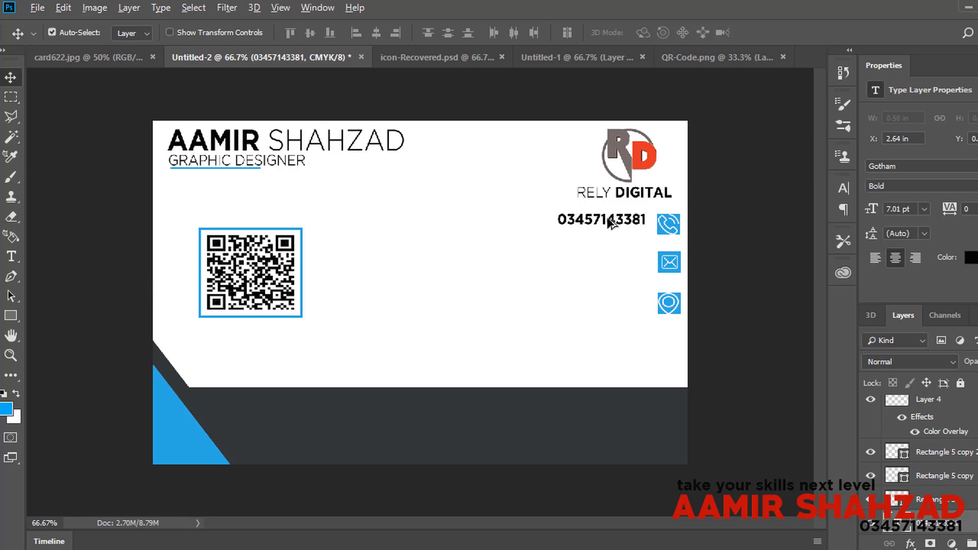
Step: Duplicate the phone number line below it and start a new horizontal text line
{"action": "left_click_drag", "start_coordinate": [607, 218], "coordinate": [607, 236]}
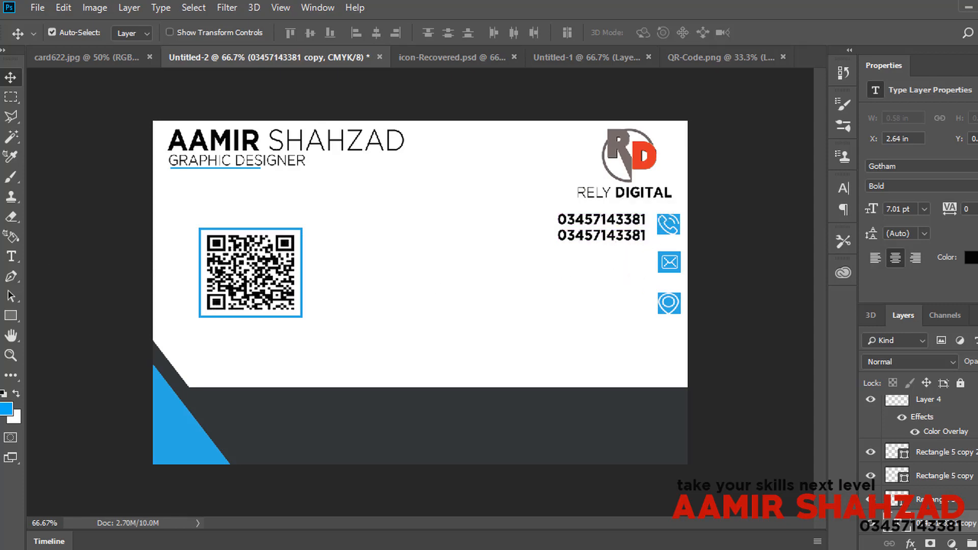
{"action": "left_click", "coordinate": [11, 255]}
{"action": "left_click", "coordinate": [436, 243]}
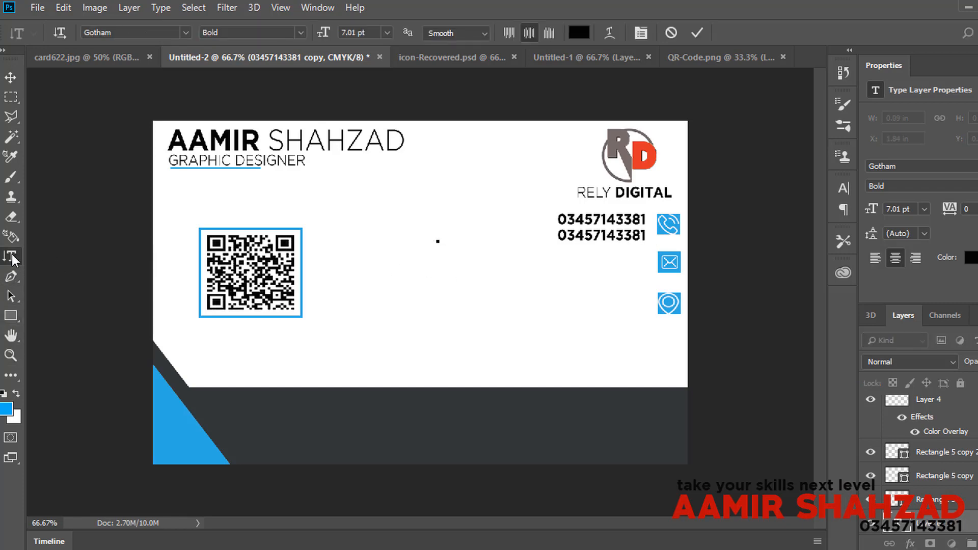
{"action": "right_click", "coordinate": [12, 255]}
{"action": "left_click", "coordinate": [102, 254]}
{"action": "left_click", "coordinate": [452, 253]}
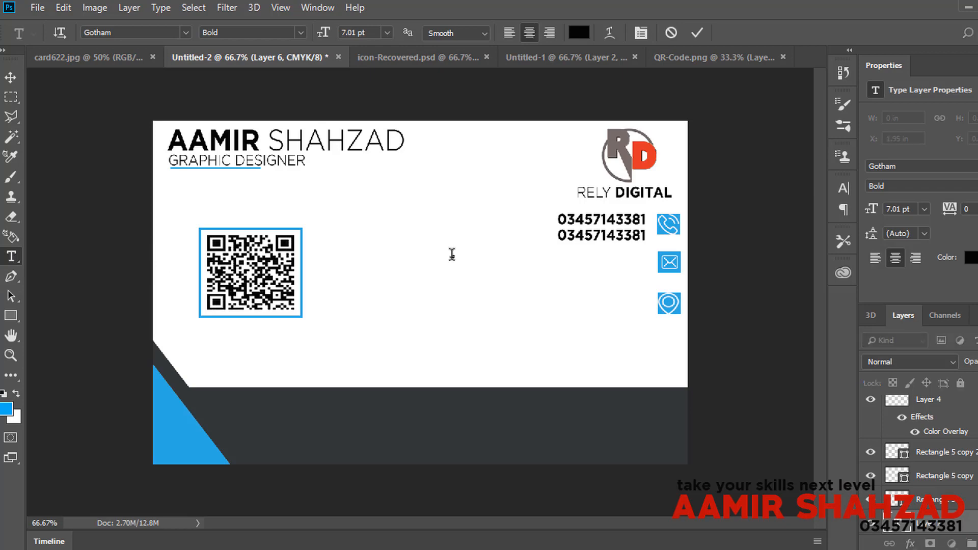
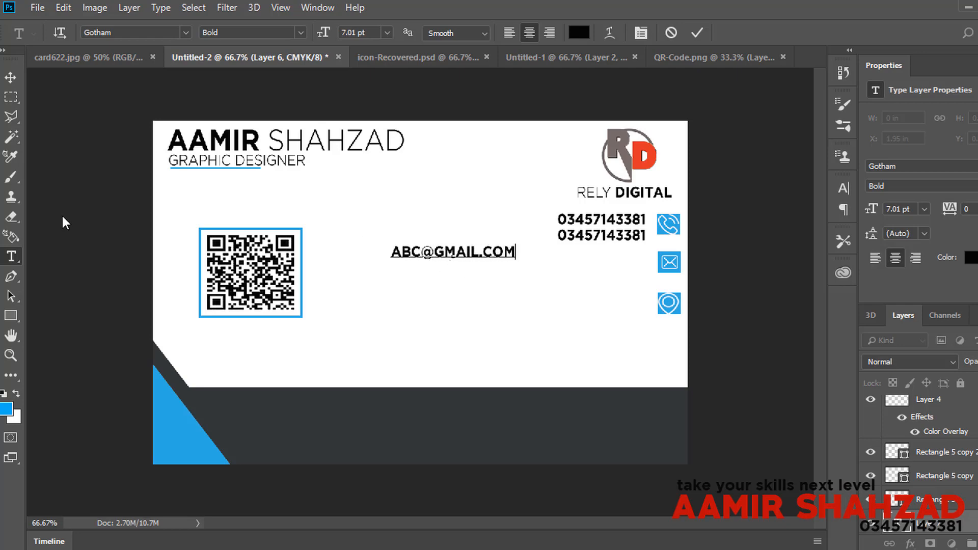
Step: Type the e-mail address, turn off All Caps for lowercase, and place it beside the mail icon
{"action": "left_click", "coordinate": [11, 78]}
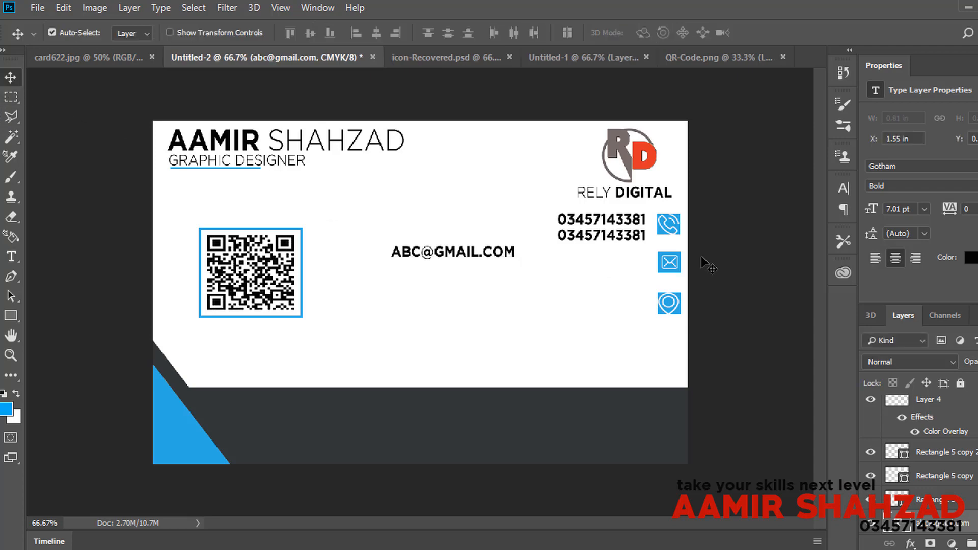
{"action": "left_click", "coordinate": [845, 190]}
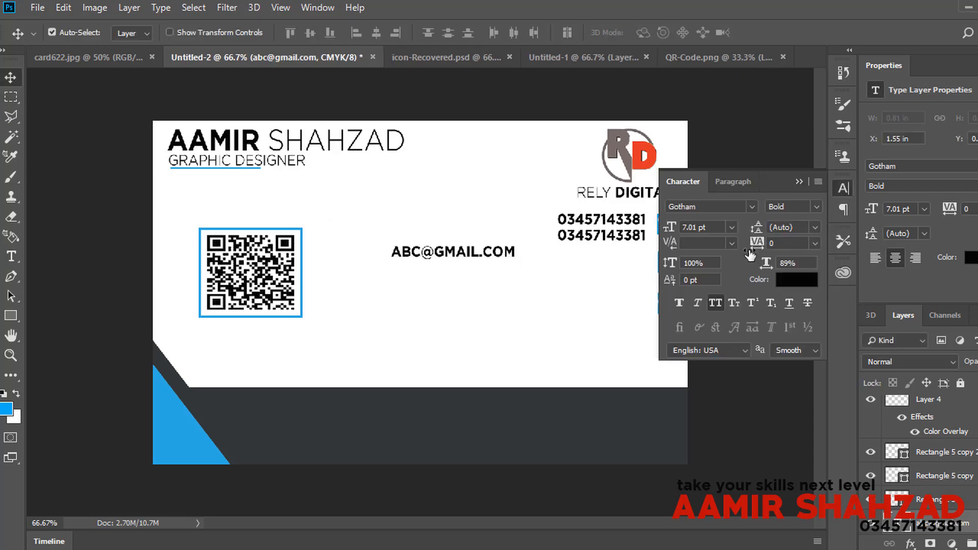
{"action": "left_click", "coordinate": [715, 302]}
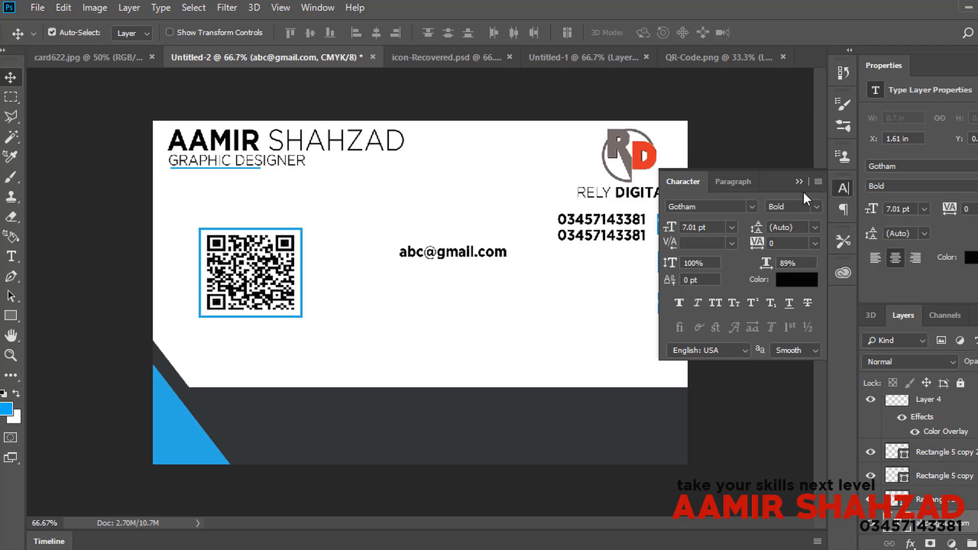
{"action": "left_click", "coordinate": [846, 189]}
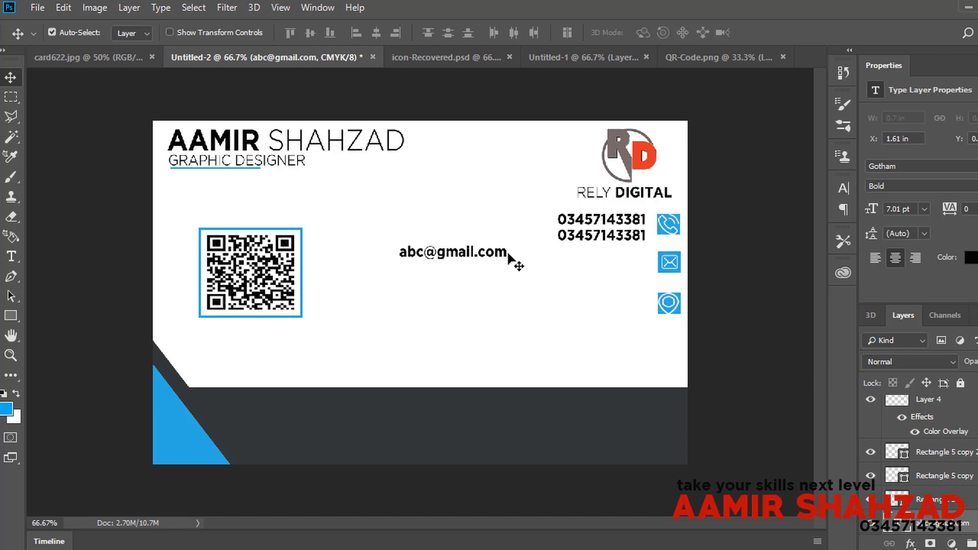
{"action": "left_click_drag", "start_coordinate": [512, 258], "coordinate": [645, 267]}
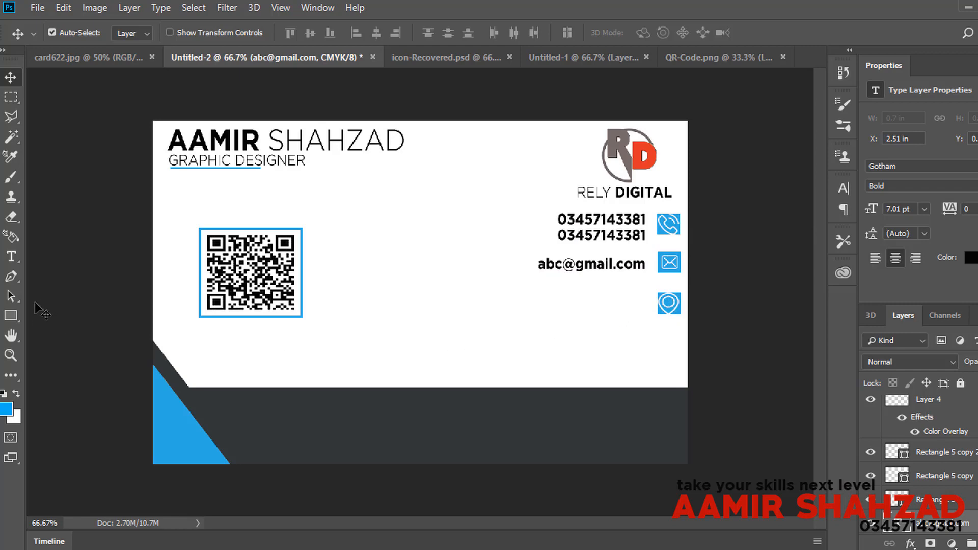
Step: Type the street address, fix a typo, place it beside the location pin, then view the card622.jpg mockup
{"action": "left_click", "coordinate": [12, 256]}
{"action": "left_click", "coordinate": [451, 315]}
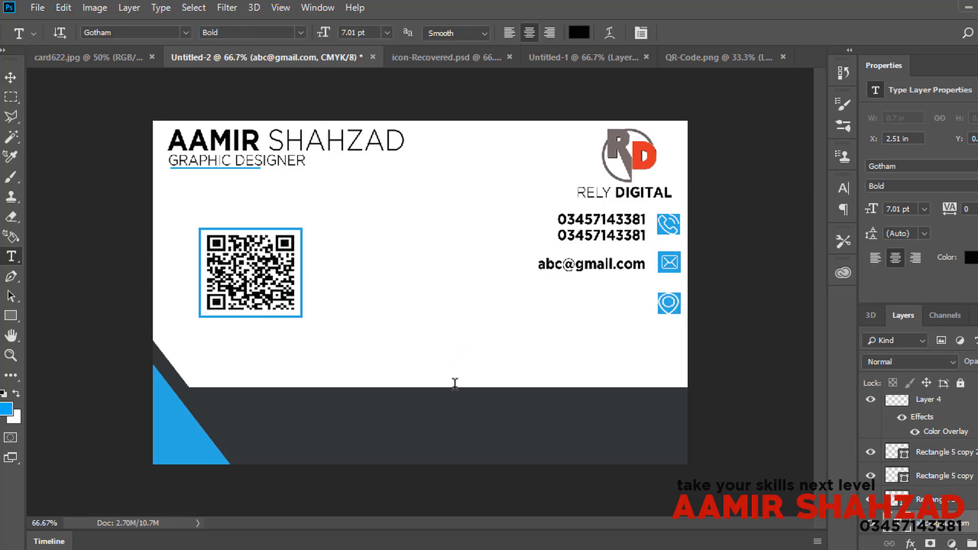
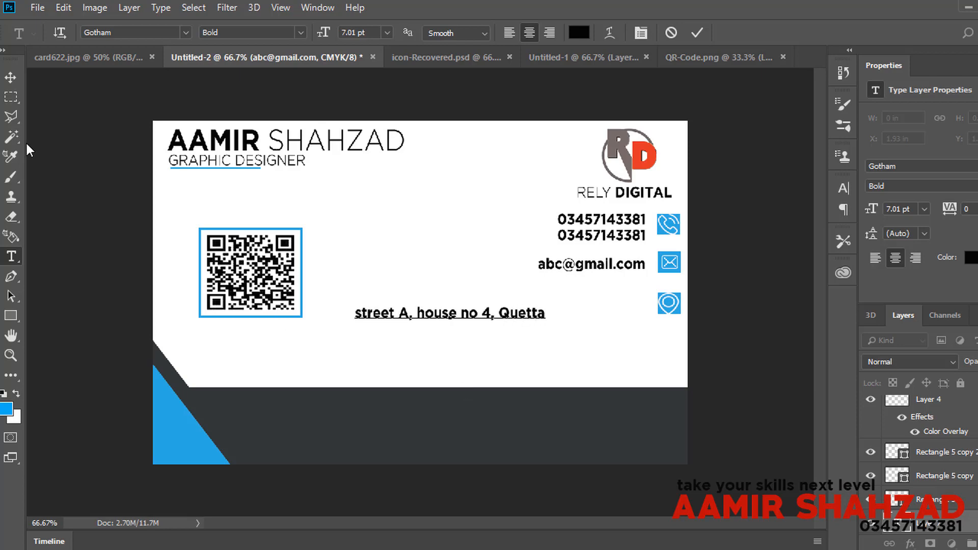
{"action": "left_click", "coordinate": [10, 77]}
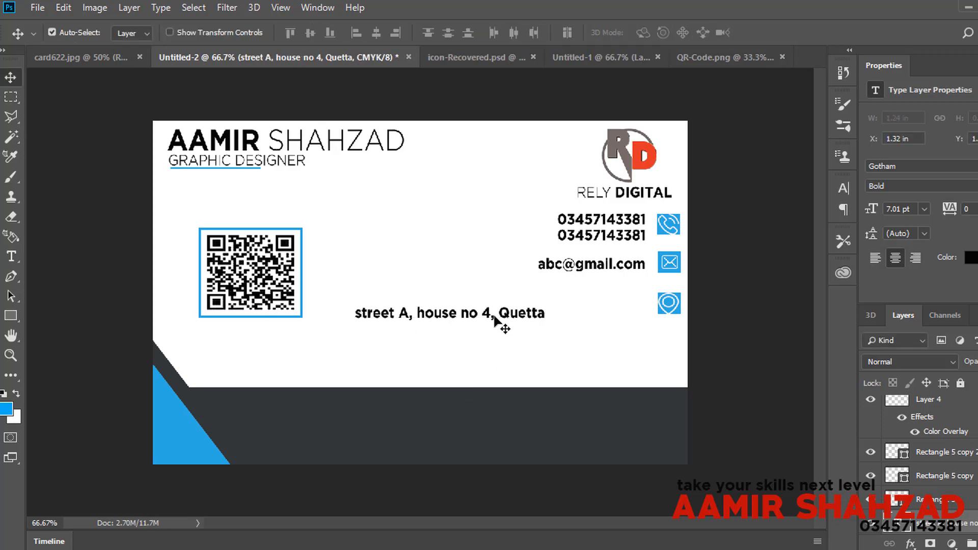
{"action": "left_click_drag", "start_coordinate": [490, 319], "coordinate": [593, 310]}
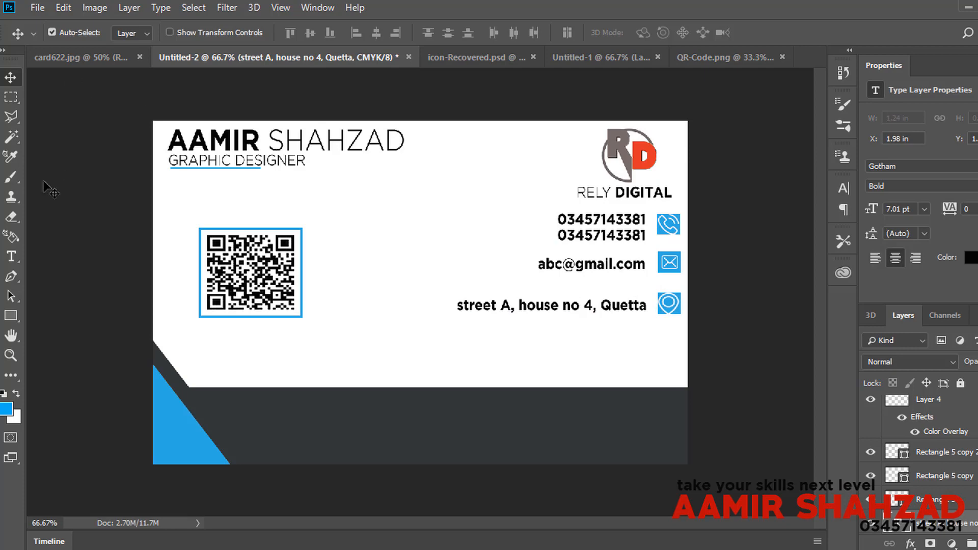
{"action": "left_click", "coordinate": [78, 56]}
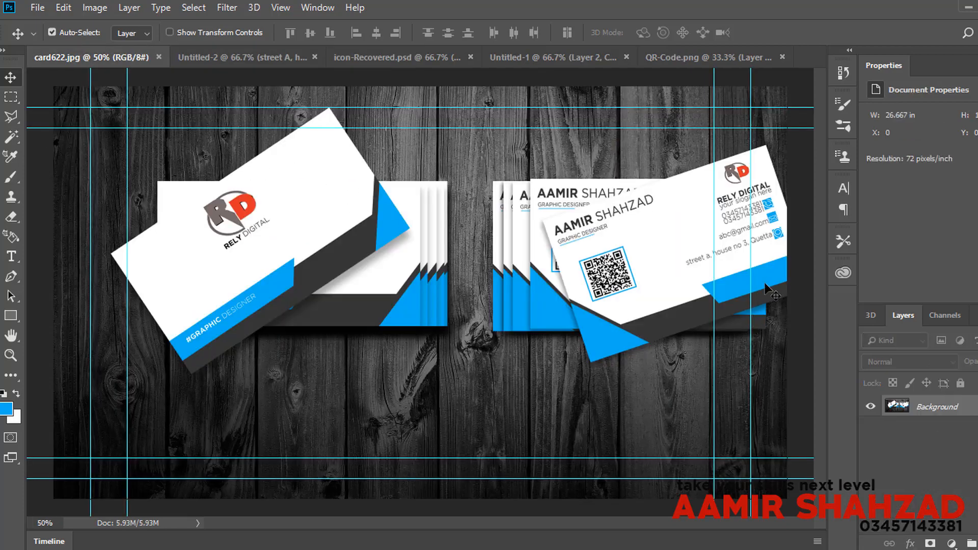
Step: Glance at the icon-Recovered.psd document, return to the Untitled-2 card, and pick the Rectangle tool
{"action": "left_click", "coordinate": [423, 58]}
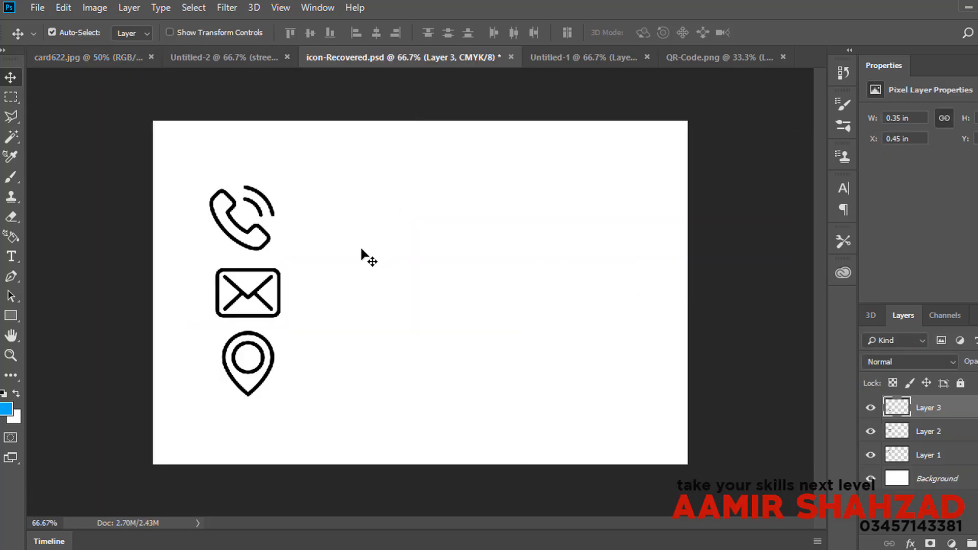
{"action": "left_click", "coordinate": [230, 59]}
{"action": "left_click", "coordinate": [11, 316]}
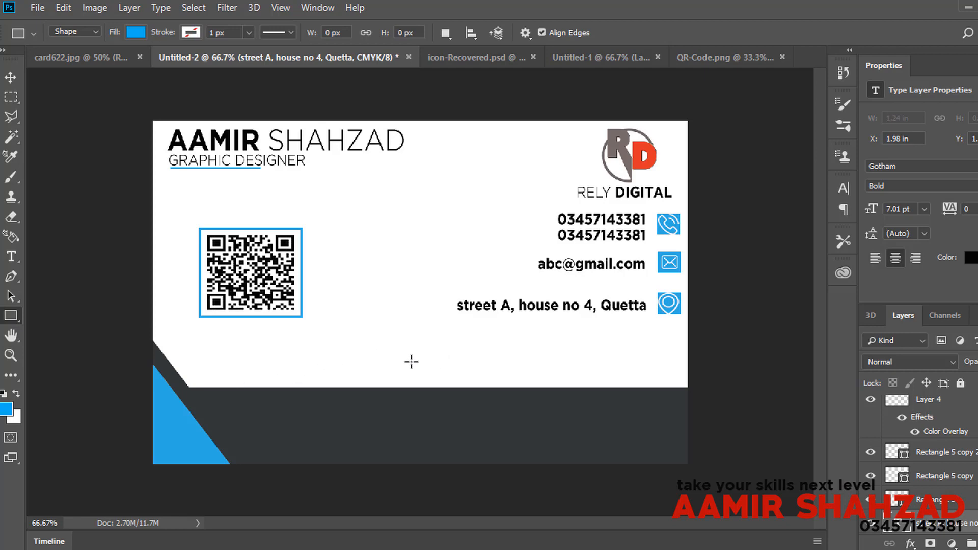
Step: Draw a 548 × 110 px blue rectangle at lower right and distort its bottom-left corner into a slant
{"action": "left_click_drag", "start_coordinate": [407, 350], "coordinate": [687, 407]}
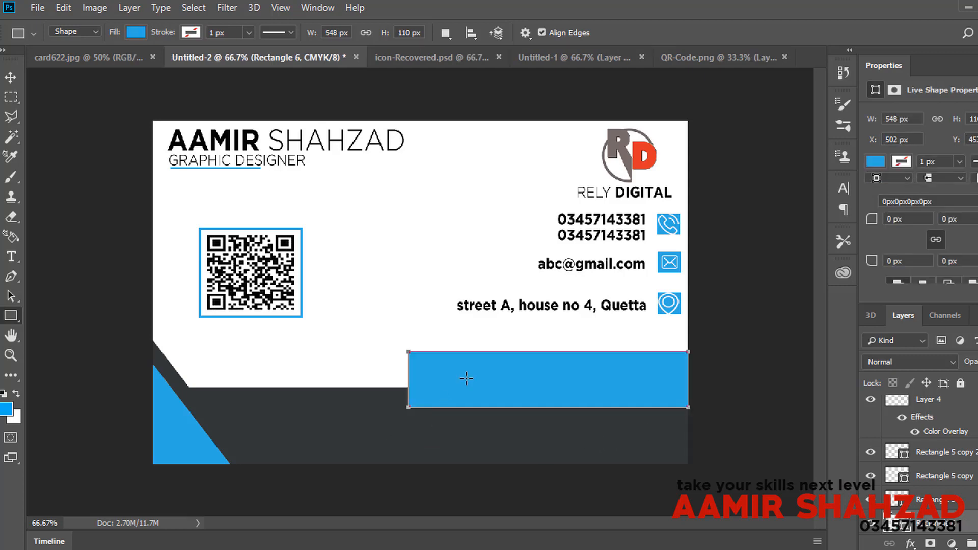
{"action": "left_click", "coordinate": [11, 77]}
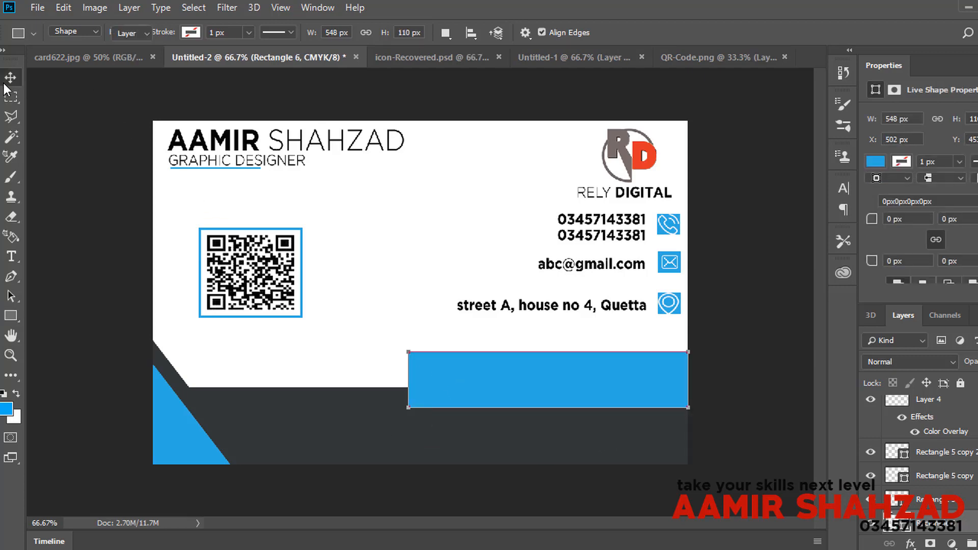
{"action": "left_click", "coordinate": [75, 8]}
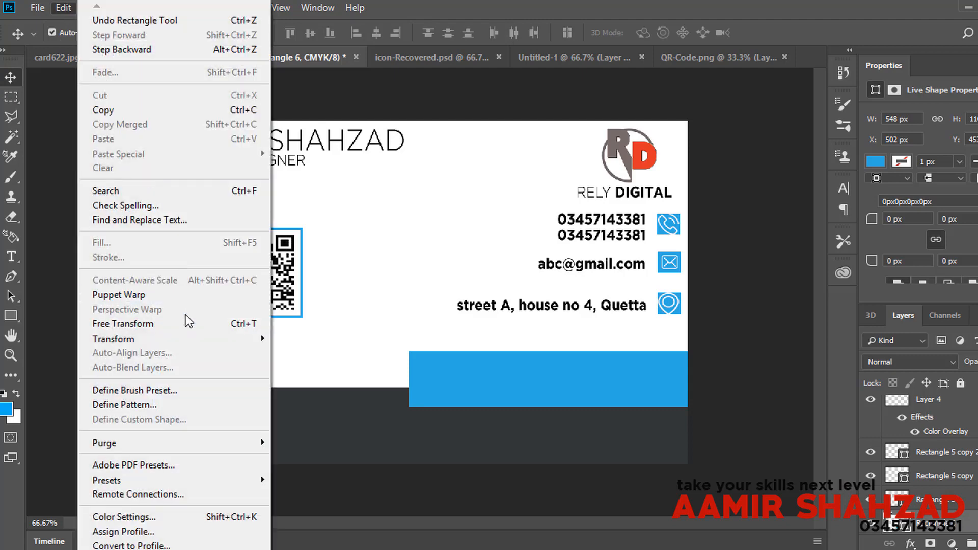
{"action": "left_click", "coordinate": [186, 323]}
{"action": "right_click", "coordinate": [490, 378]}
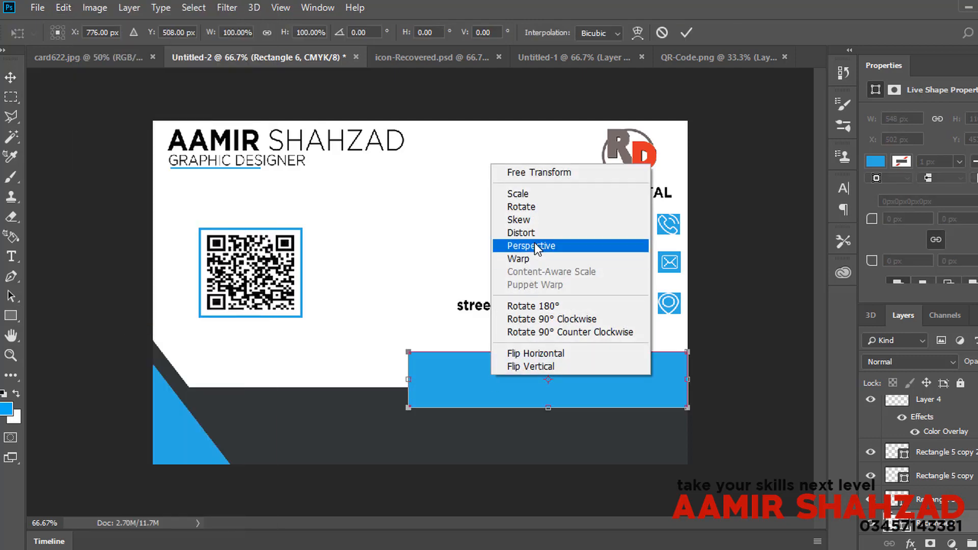
{"action": "left_click", "coordinate": [558, 234]}
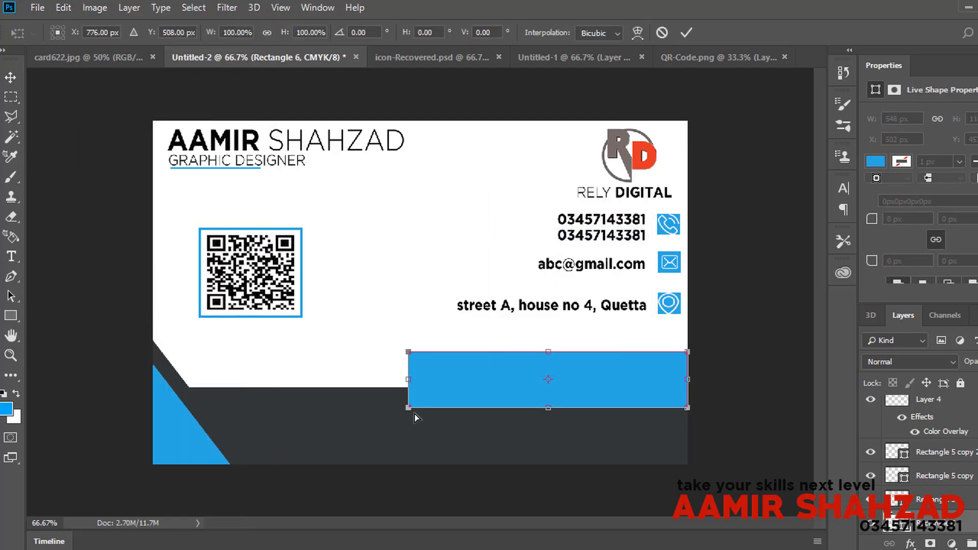
{"action": "left_click_drag", "start_coordinate": [409, 407], "coordinate": [435, 404]}
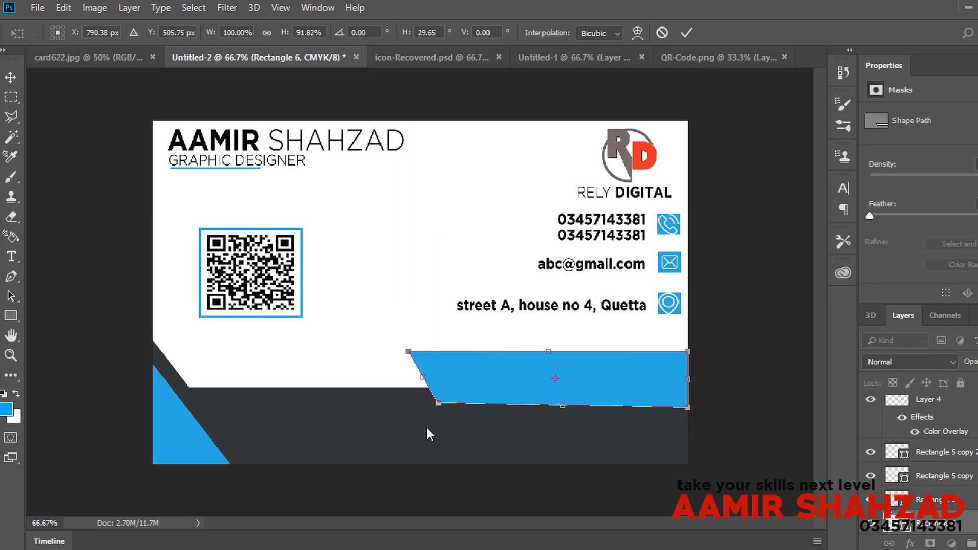
{"action": "key", "text": "Return"}
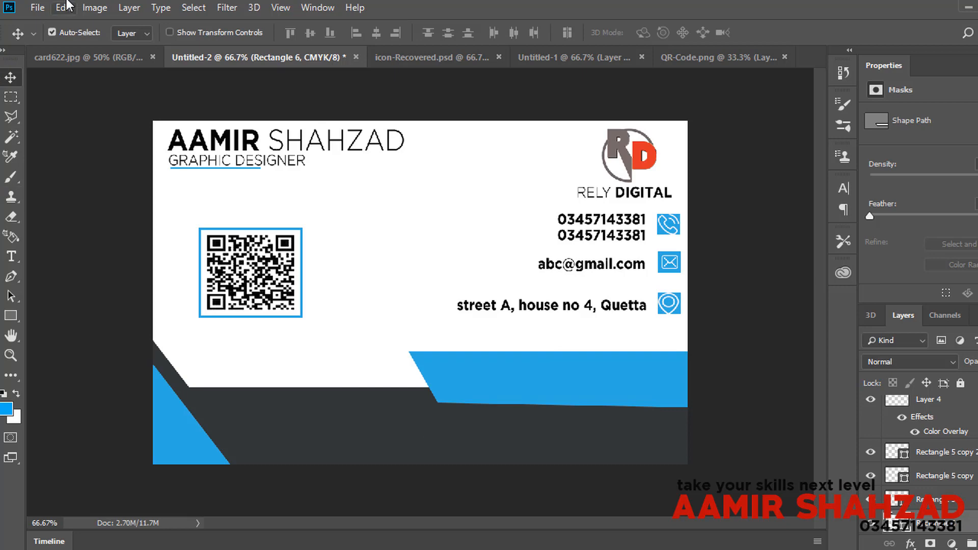